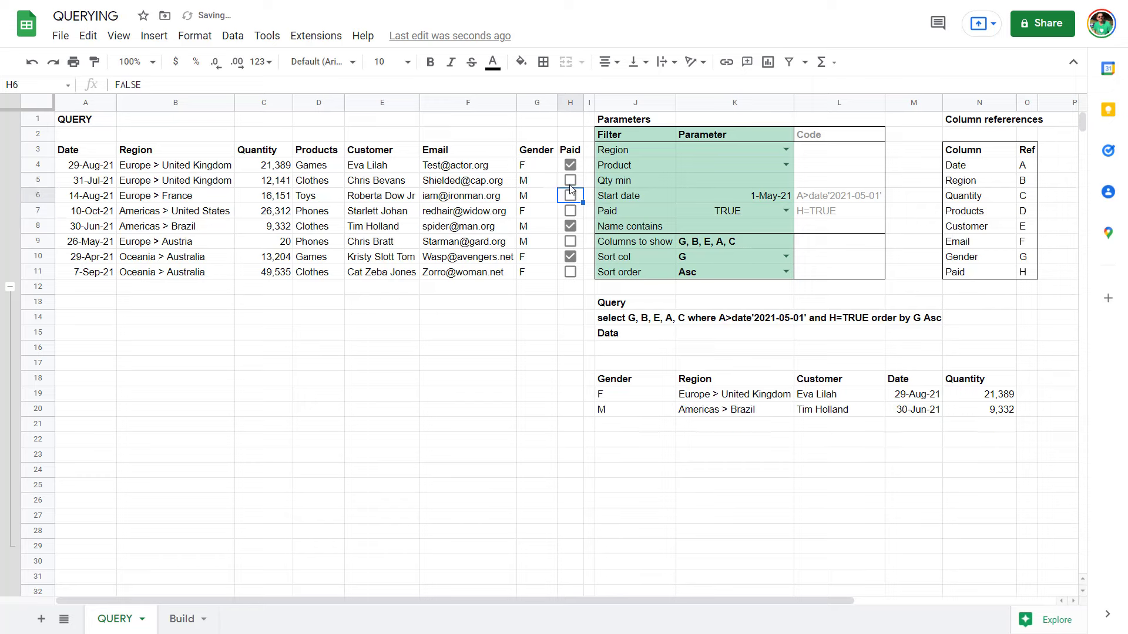
- Mark the records in rows 5, 6 and 11 of the source table as paid
left_click(570, 180)
left_click(570, 196)
left_click(571, 271)
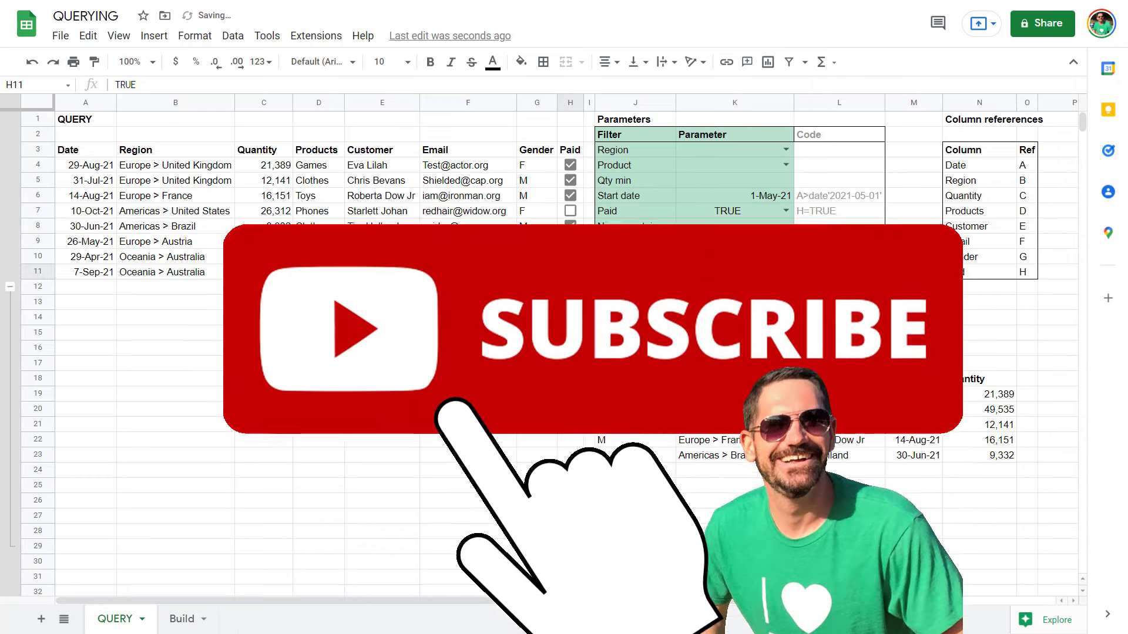
- Set the Columns to show parameter to B, A, E, D
left_click(719, 242)
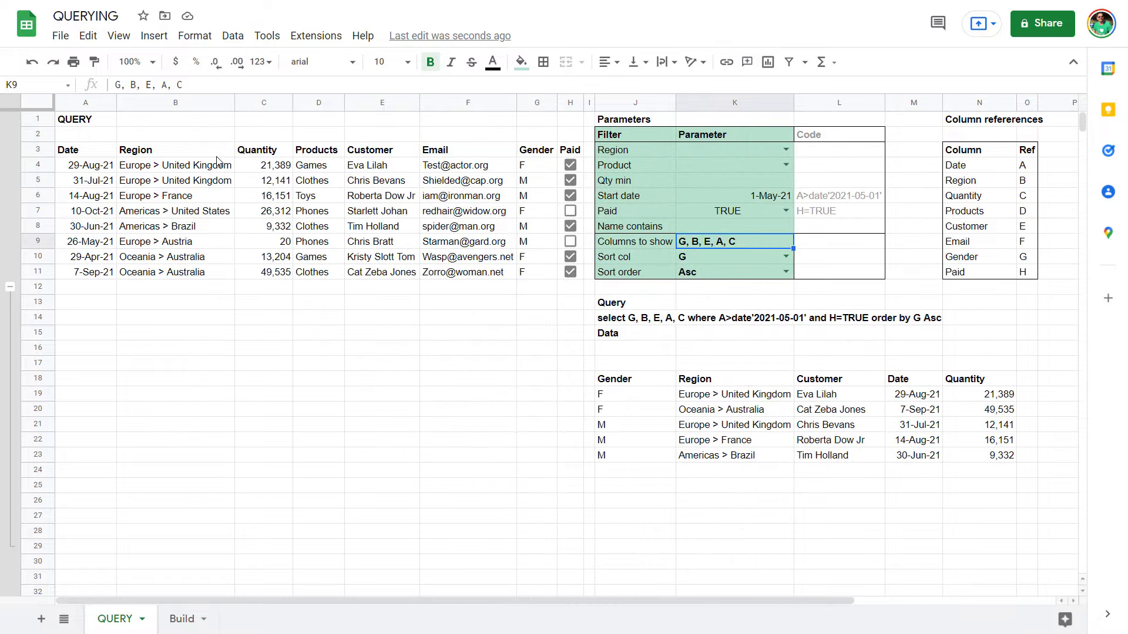
type("B, ")
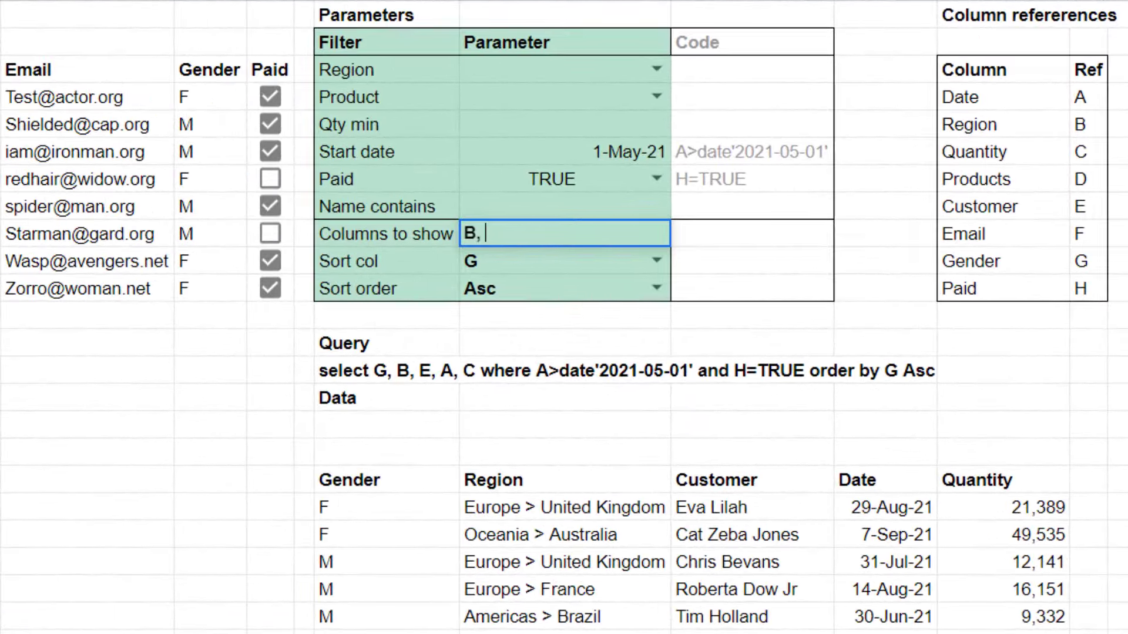
type("A, E, D")
key("Return")
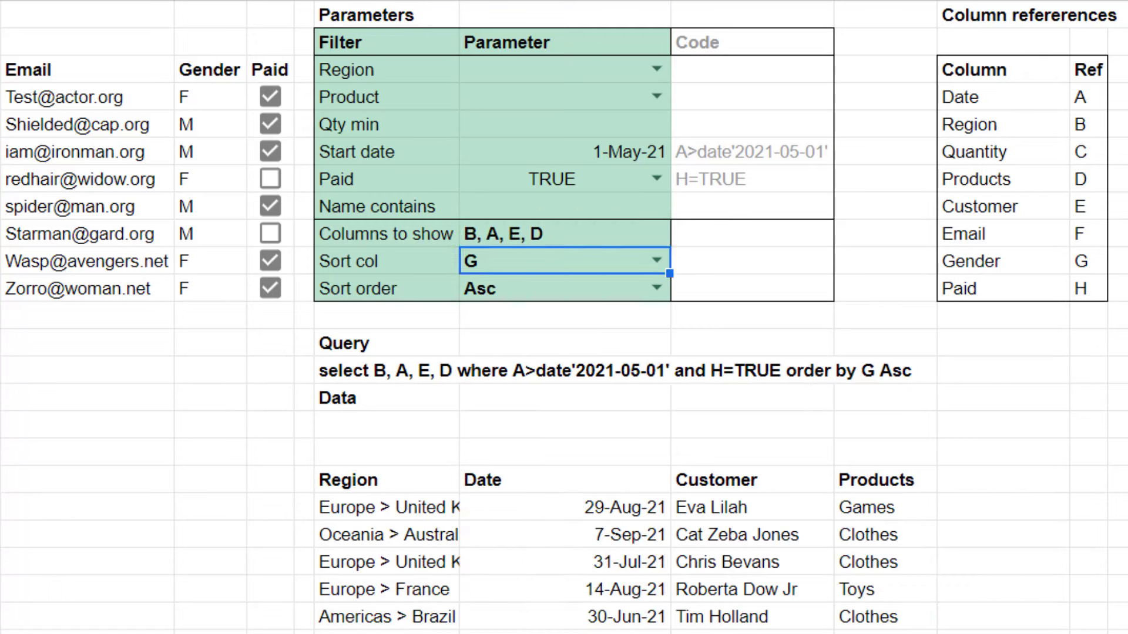
left_click(565, 315)
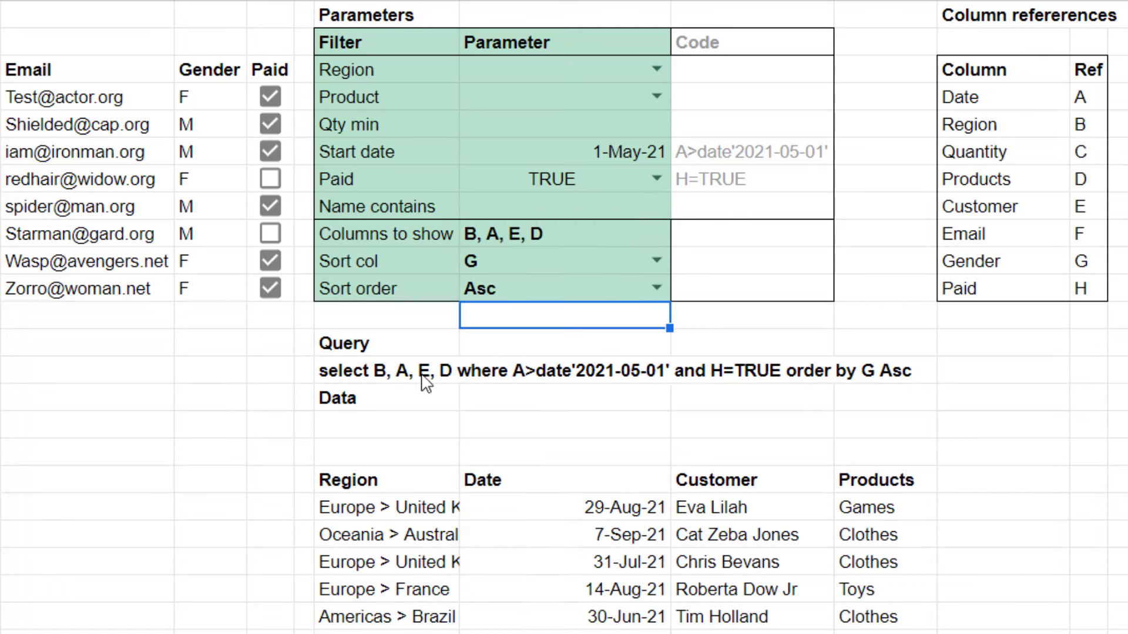
- Set the sort column to C and the sort order to Desc
left_click(521, 251)
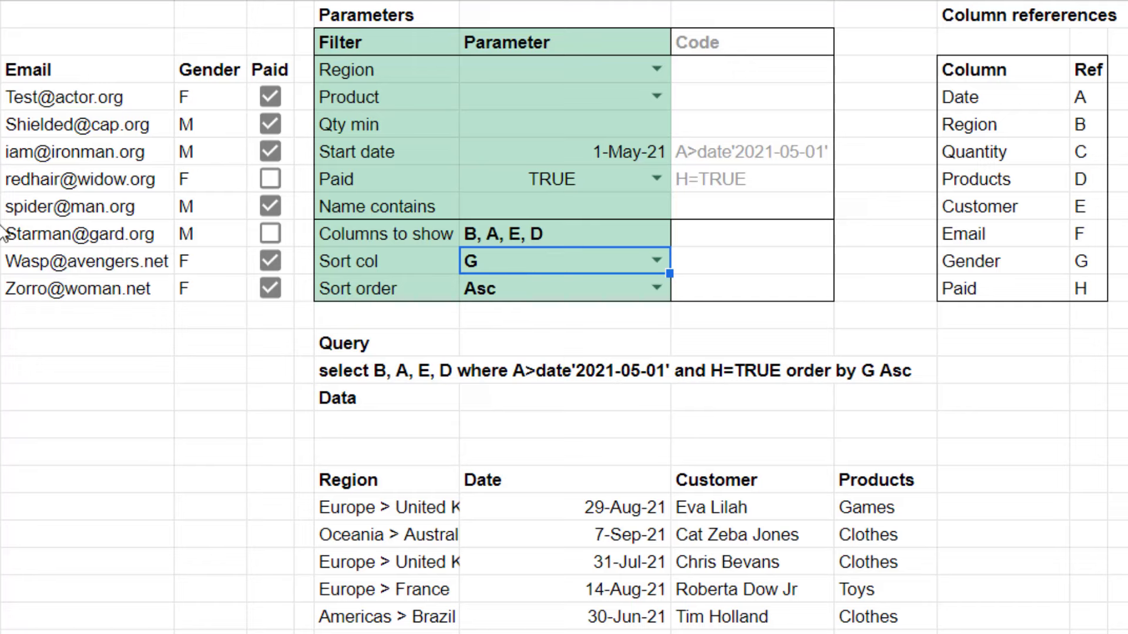
type("C")
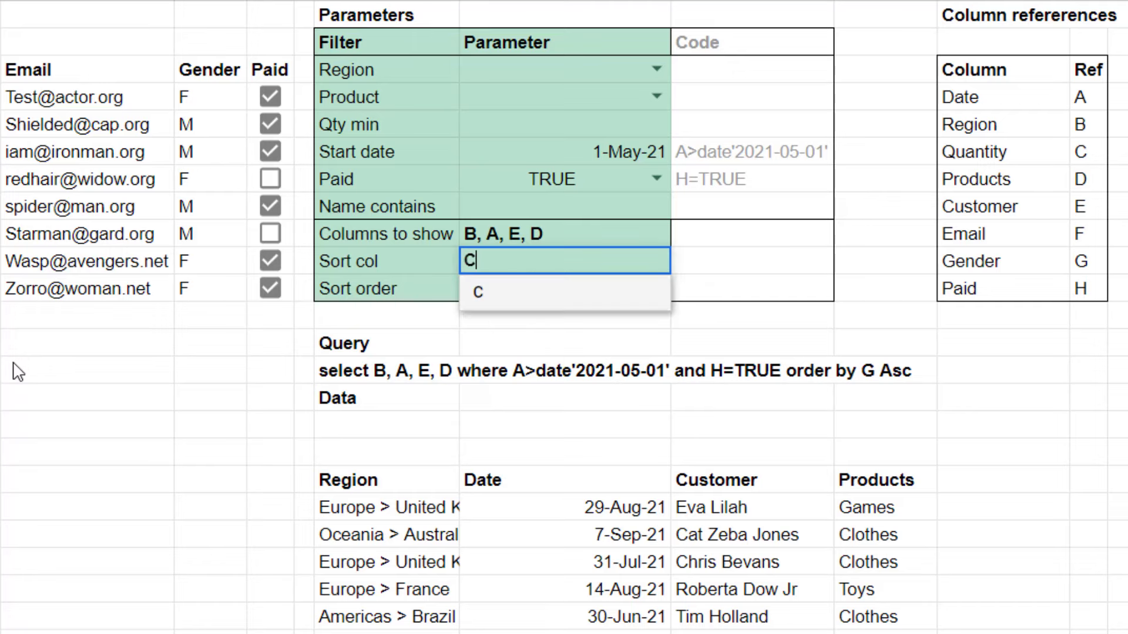
key("Return")
type("de")
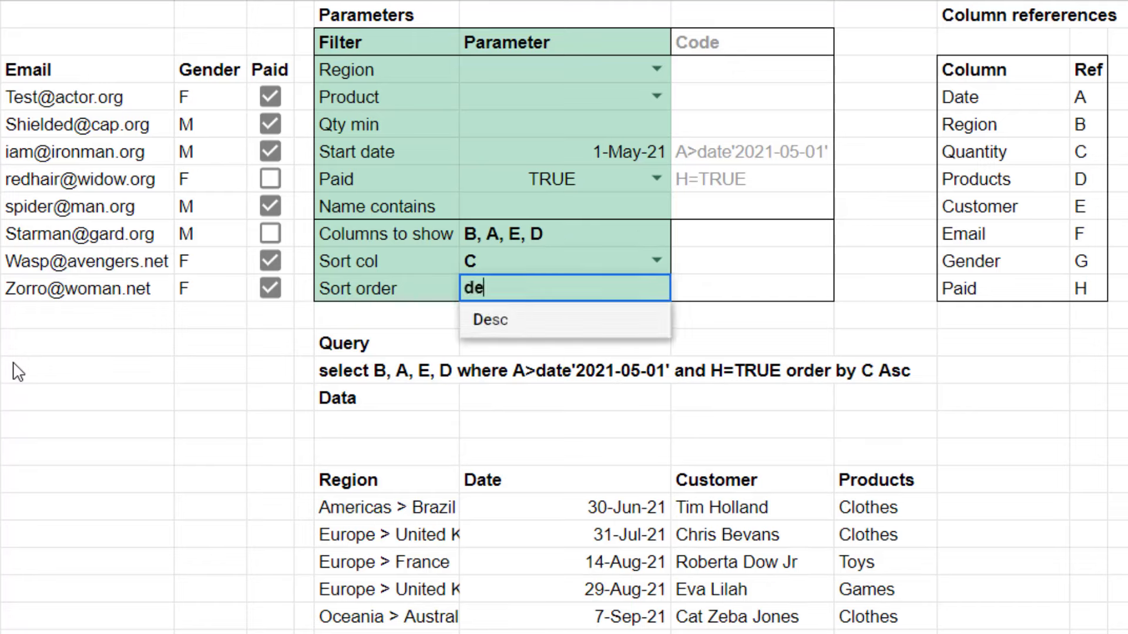
key("Return")
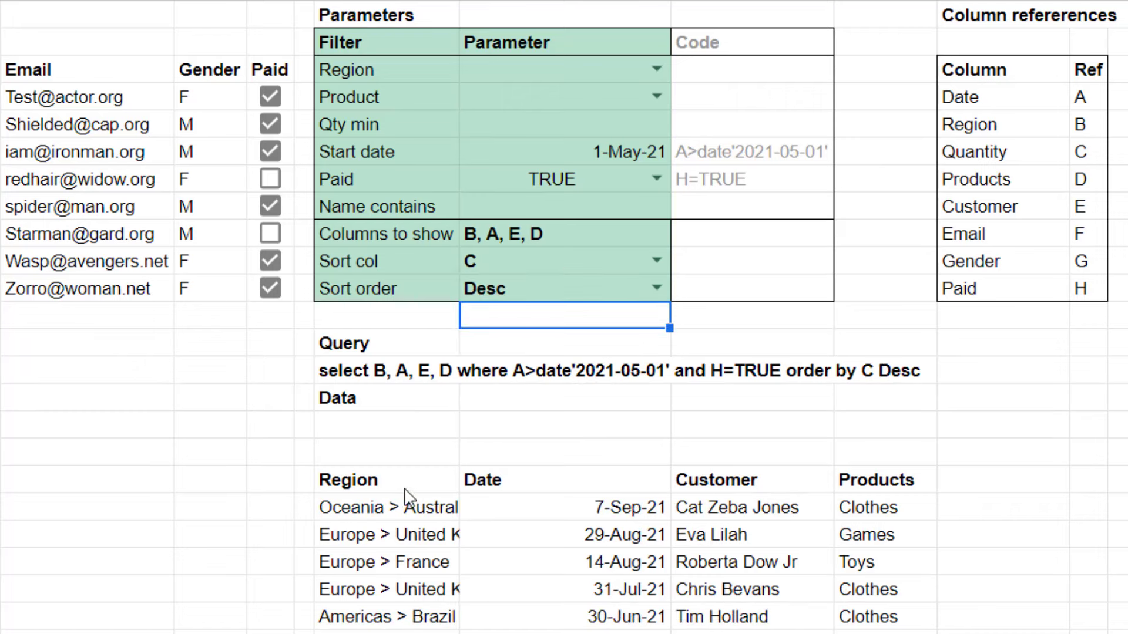
- Add column C to the end of the Columns to show list, making it B, A, E, D, C
left_click(513, 234)
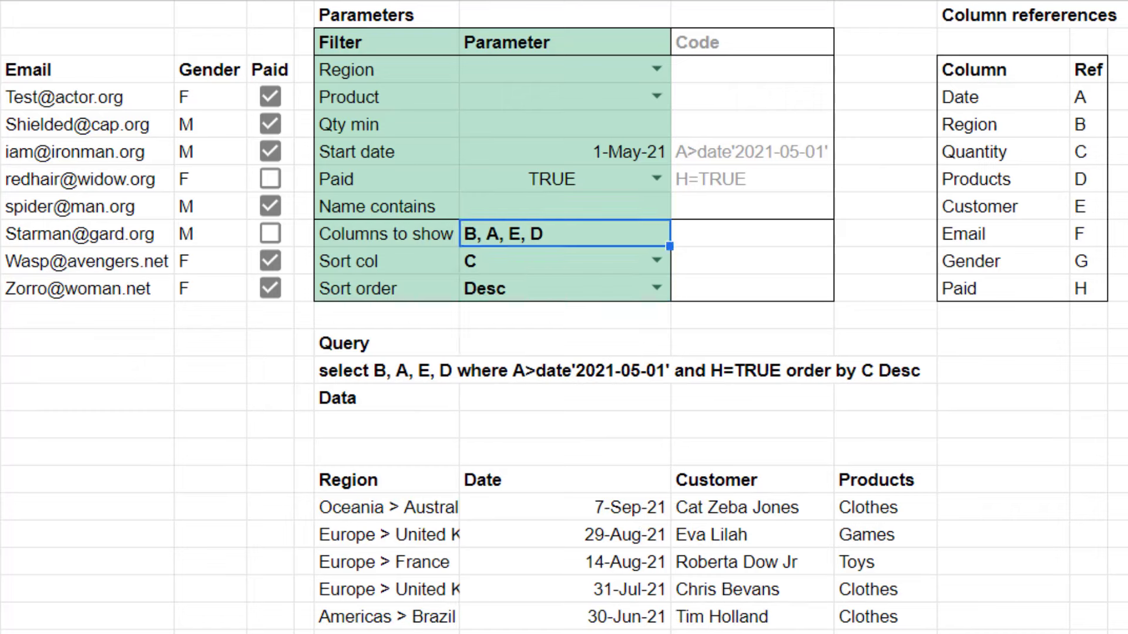
double_click(516, 234)
type(", C")
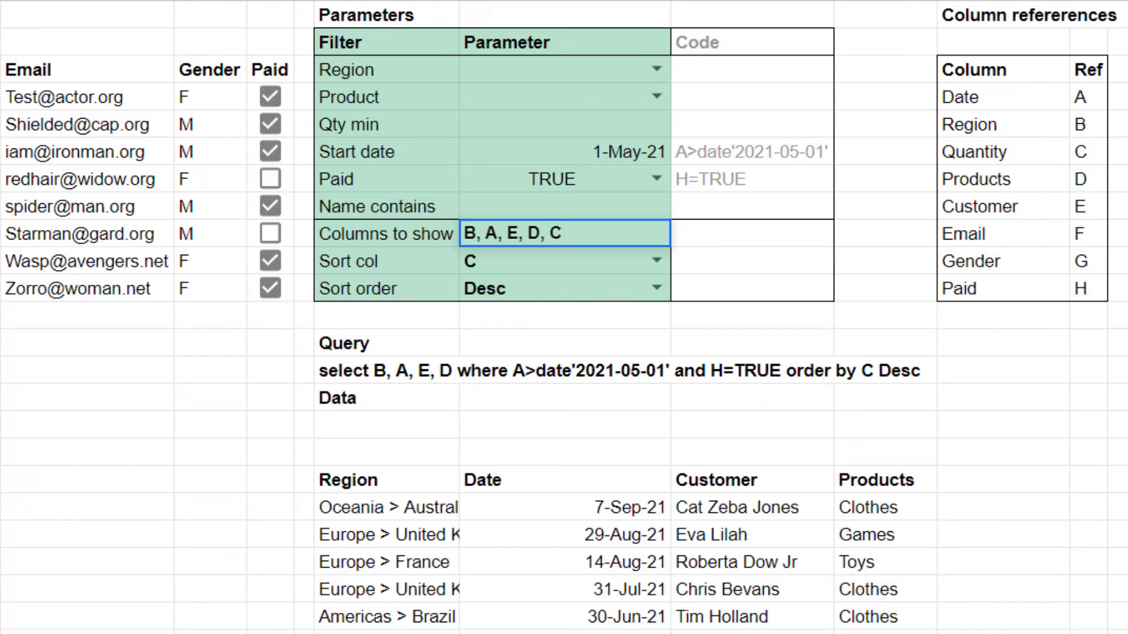
key("Return")
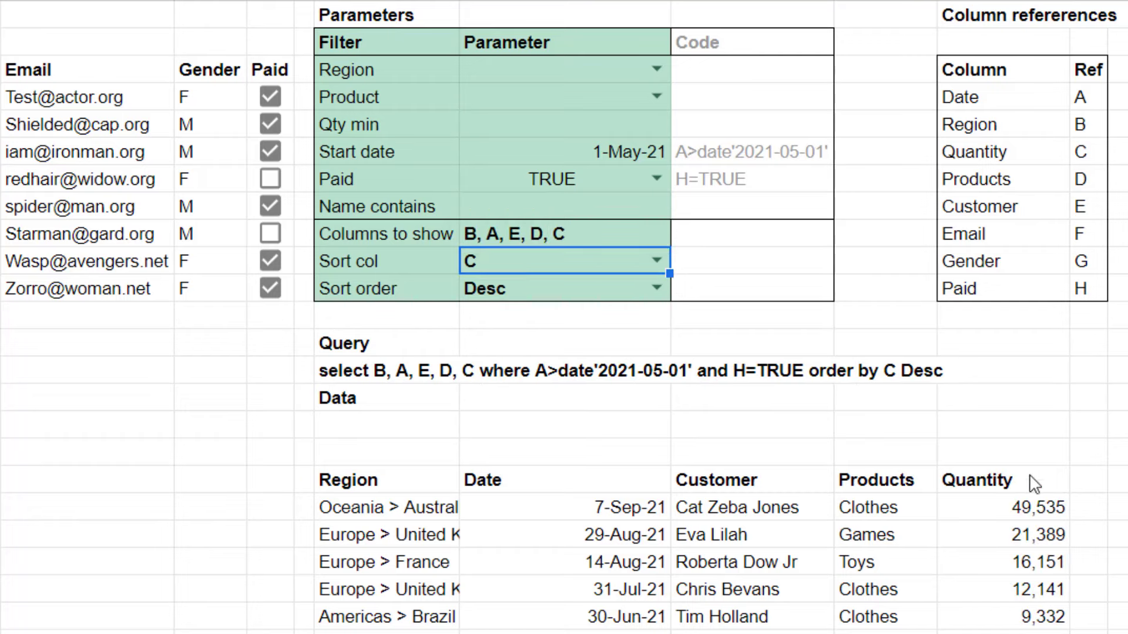
- Set the Region filter to Americas > United States
left_click(531, 68)
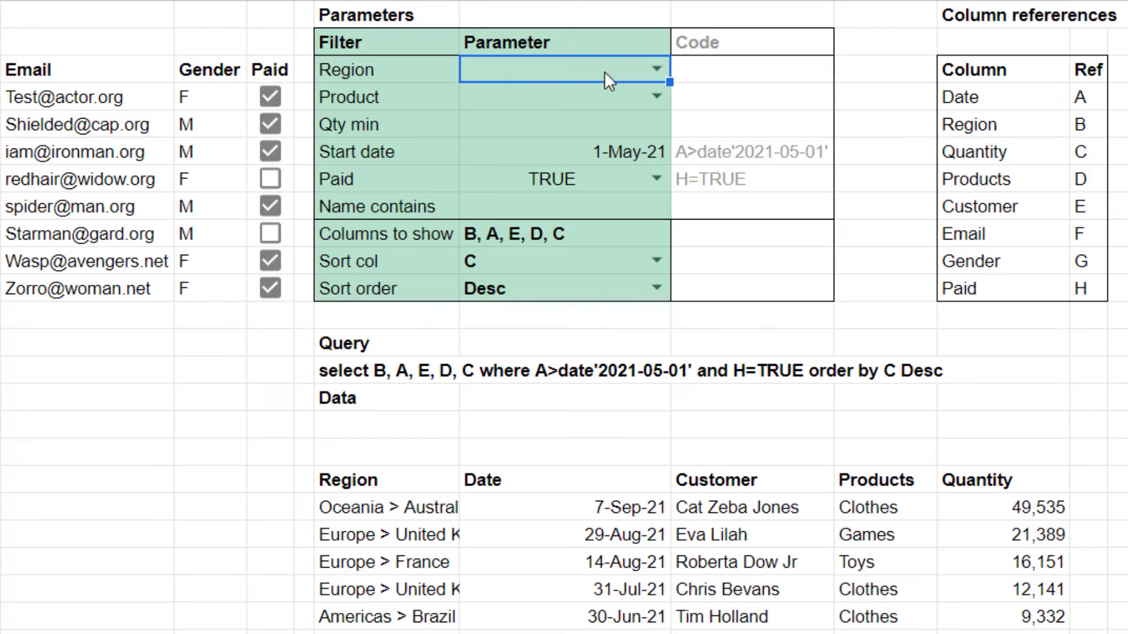
type("un")
key("Down")
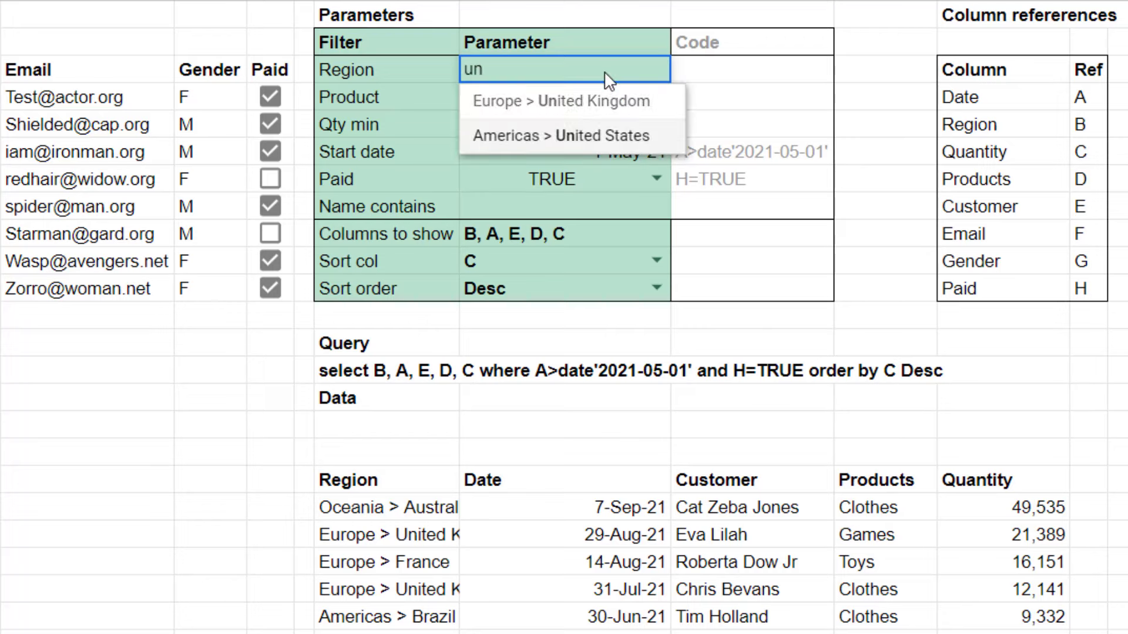
key("Return")
- Clear the Start date and Paid filters together
key("Down")
key("Down")
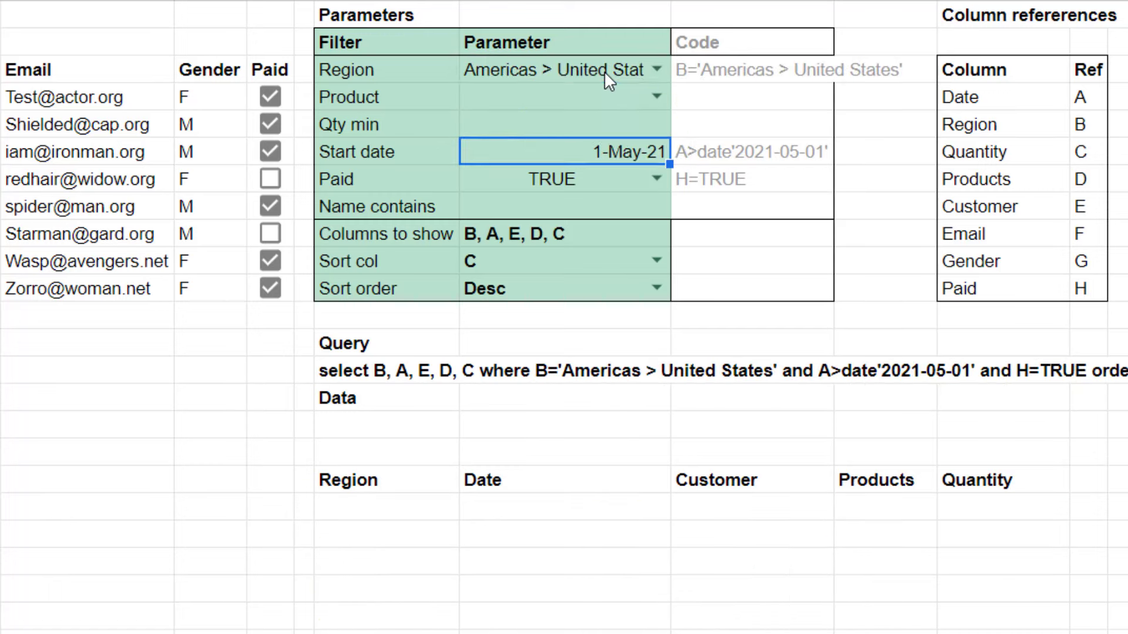
key("shift+Down")
key("Delete")
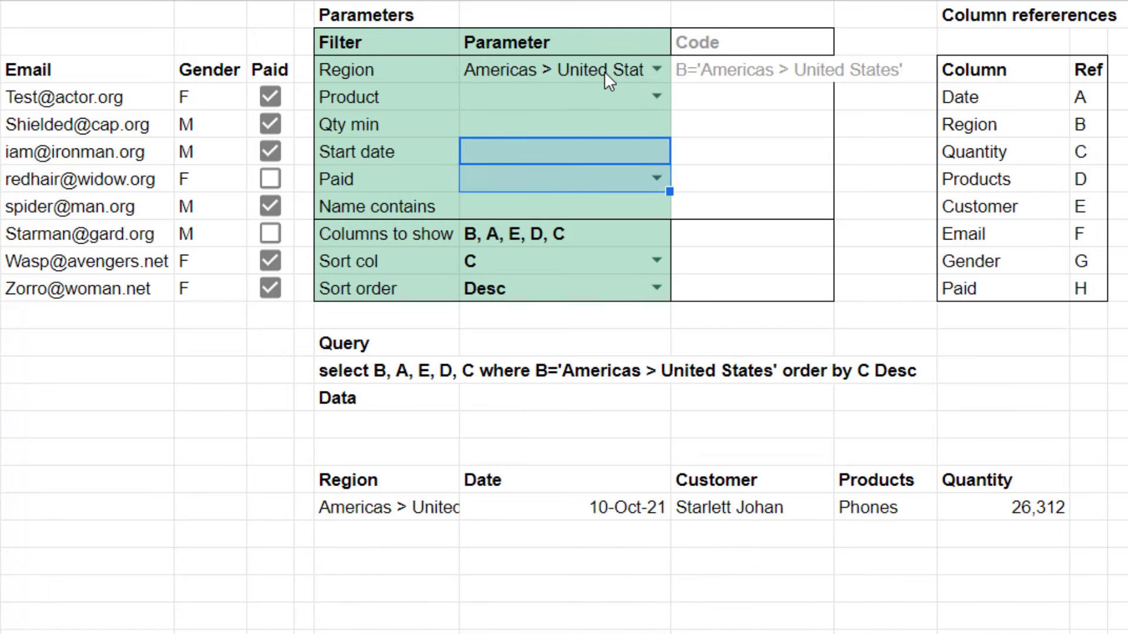
- Undo the clearing of the Start date and Paid filters, and clear the Region filter instead
key("Up")
key("Up")
key("Up")
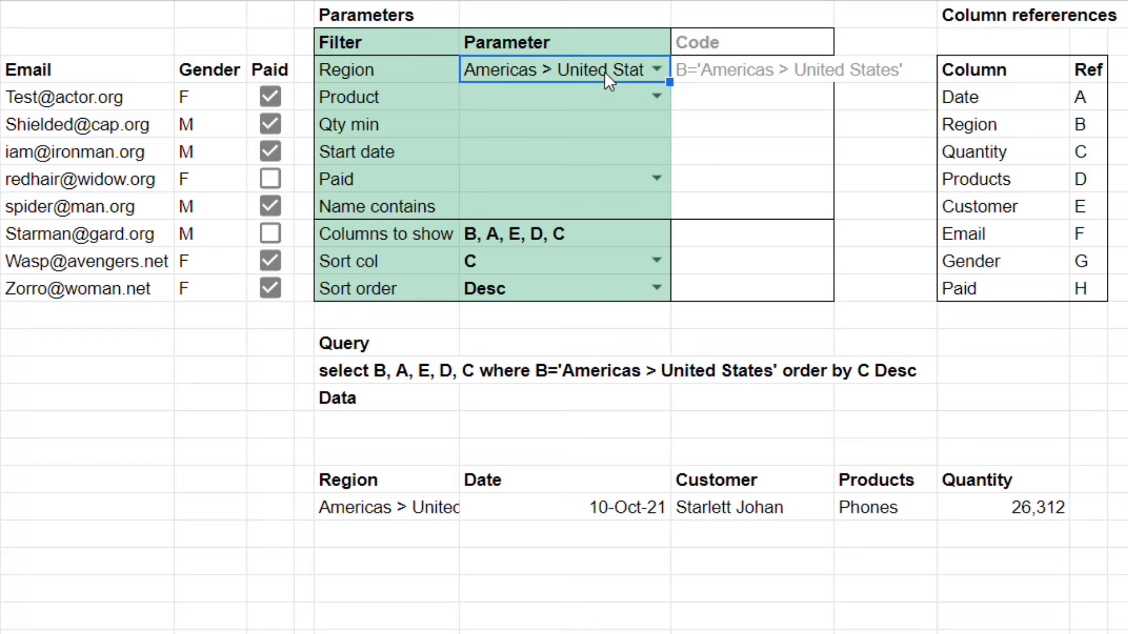
key("ctrl+z")
key("Delete")
- Set the Qty min filter to 15000
key("Down")
key("Down")
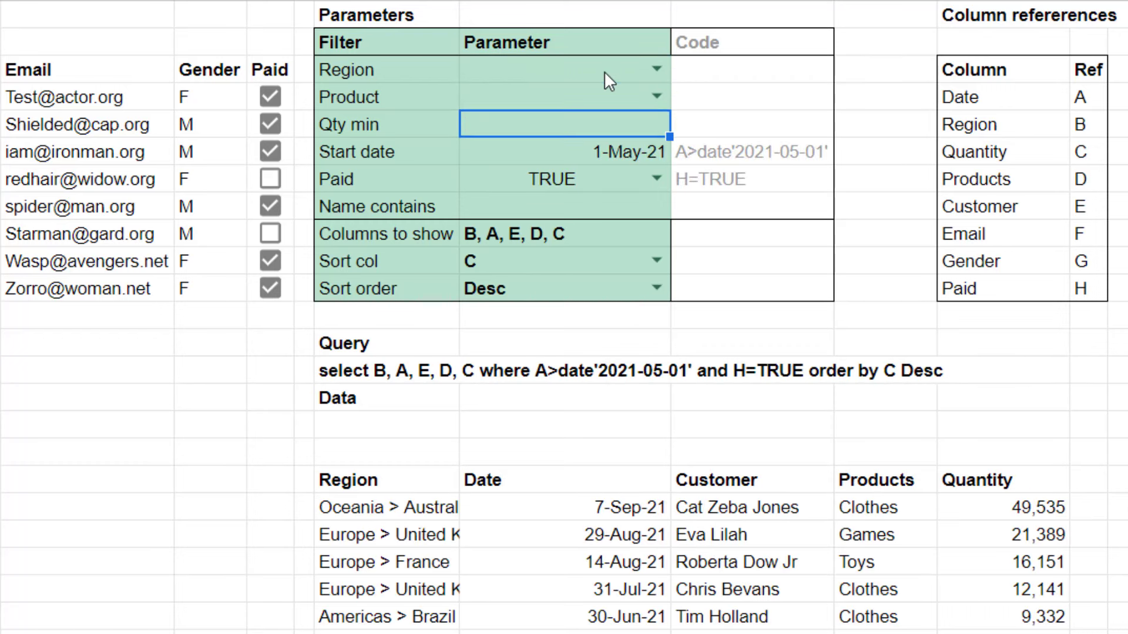
type("15000")
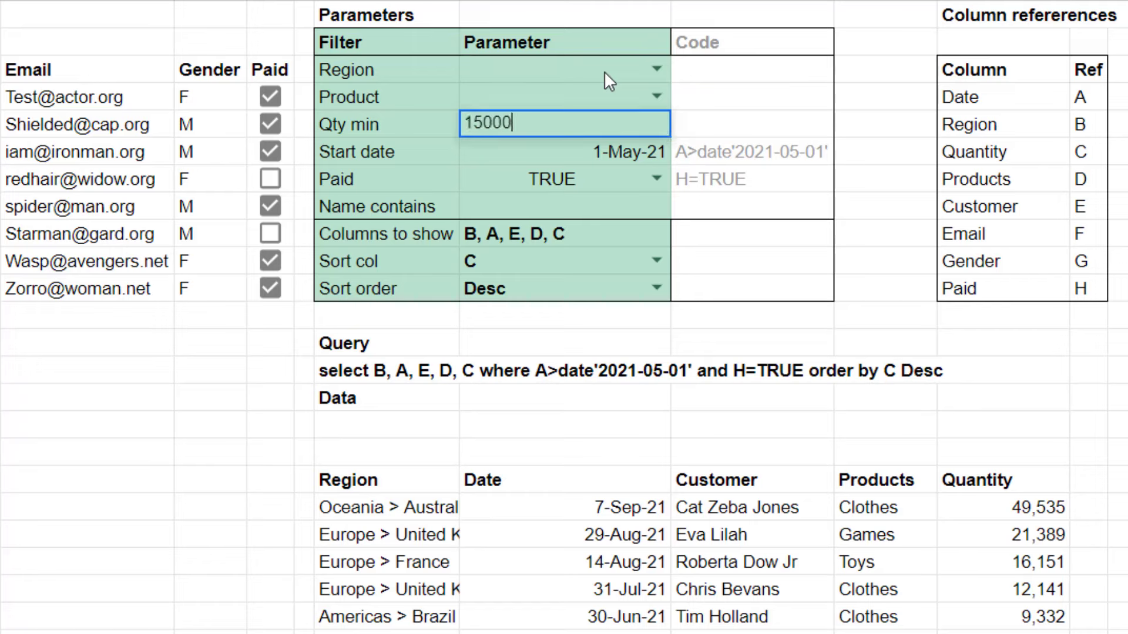
key("Return")
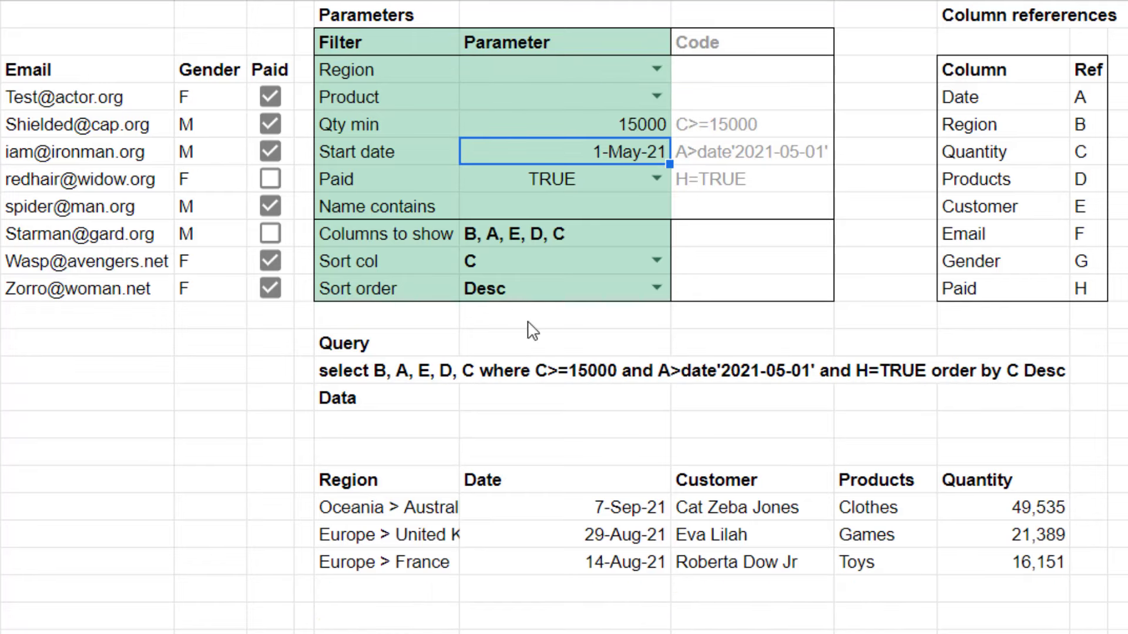
- Set the Paid filter to FALSE
key("Down")
key("Delete")
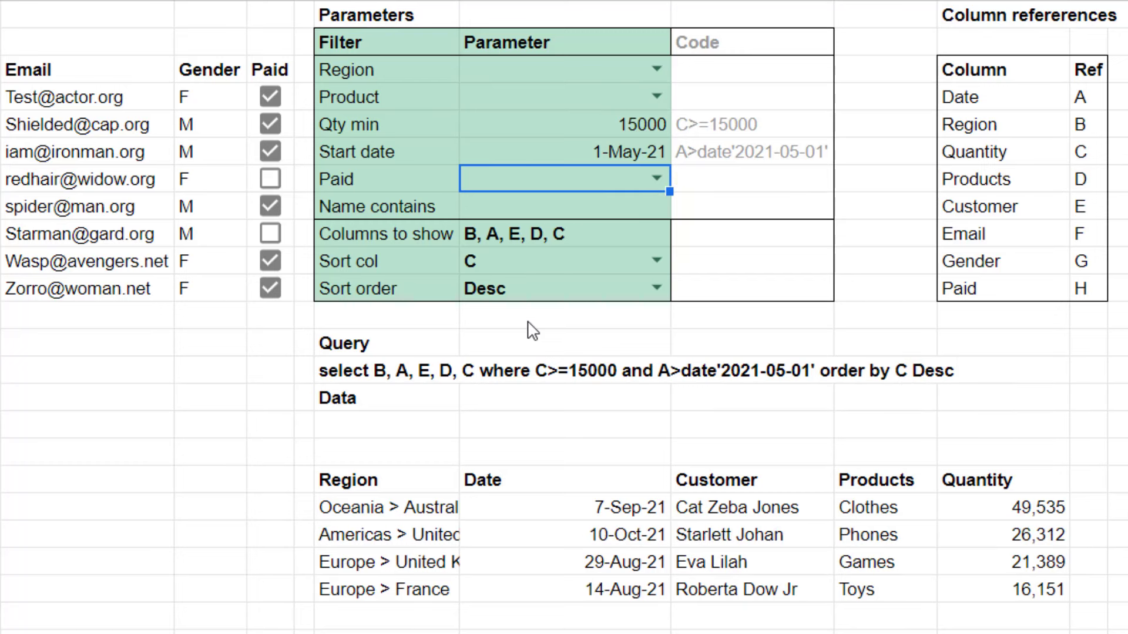
type("false")
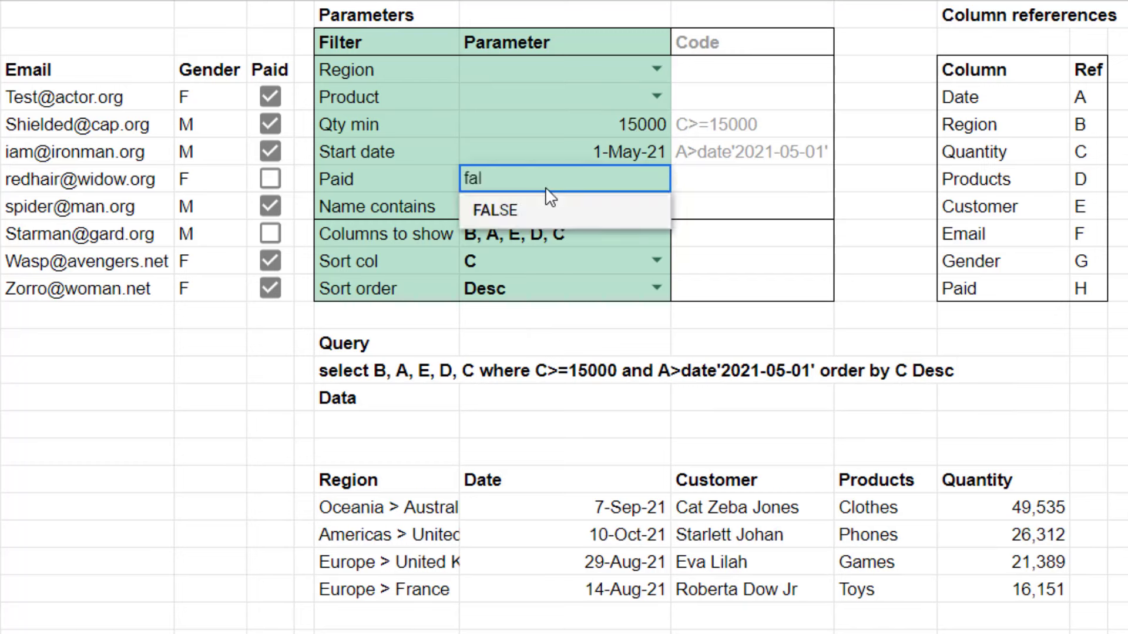
key("Return")
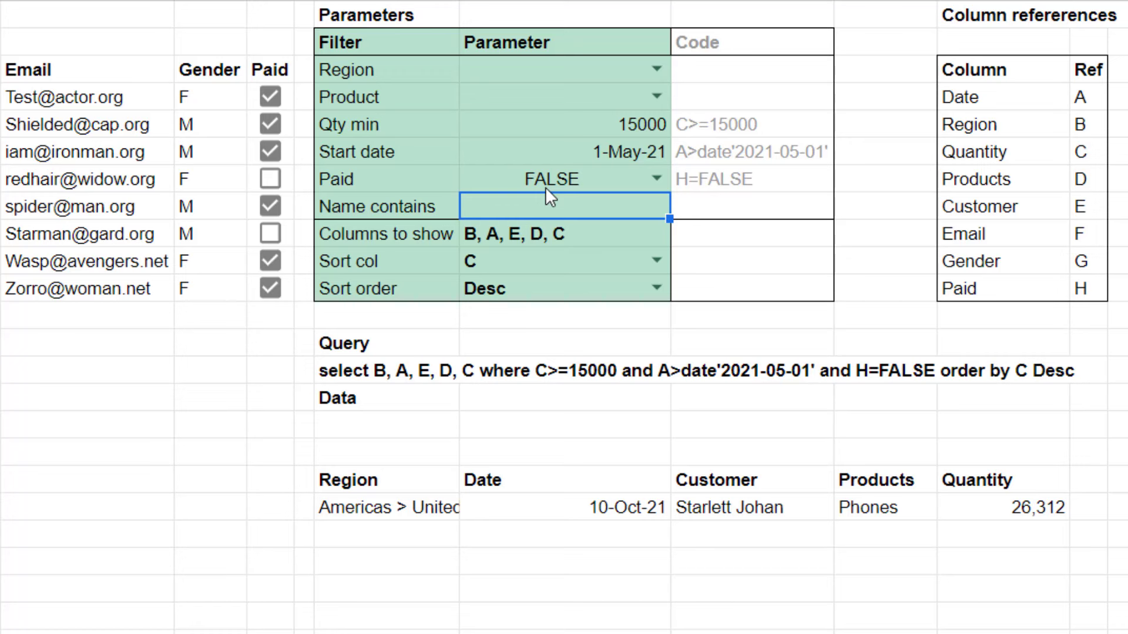
- Clear the Qty min, Start date and Paid filters together
key("Up")
key("shift+Up")
key("shift+Up")
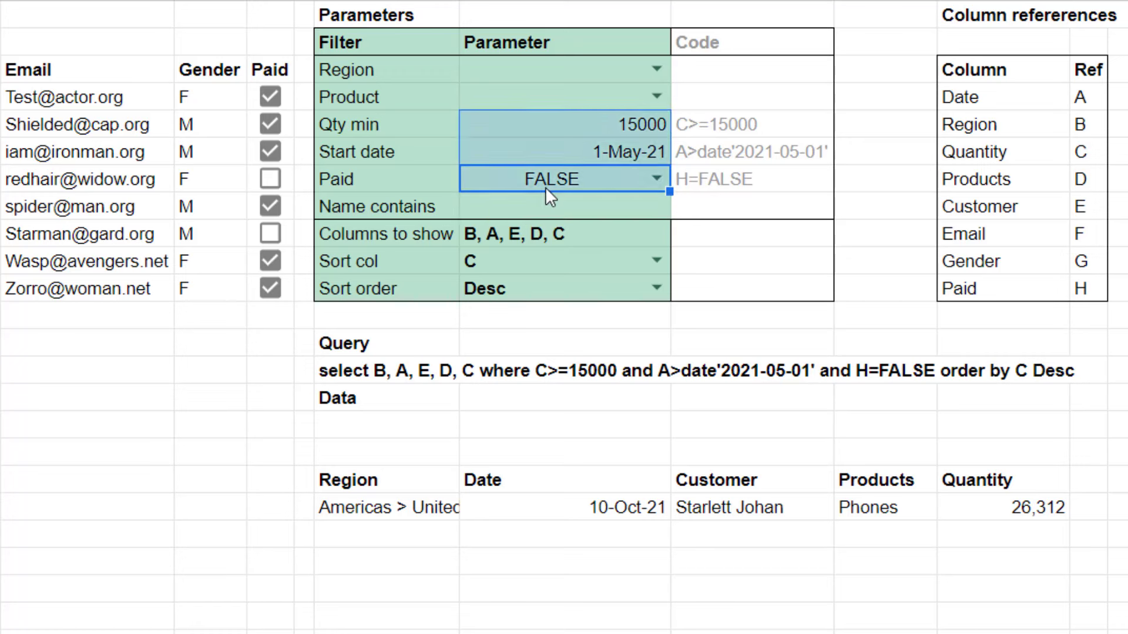
key("Delete")
- Enter a customer's first name as the Name contains filter and select the matching customers in the query results
key("Down")
key("Down")
key("Up")
type("Chris")
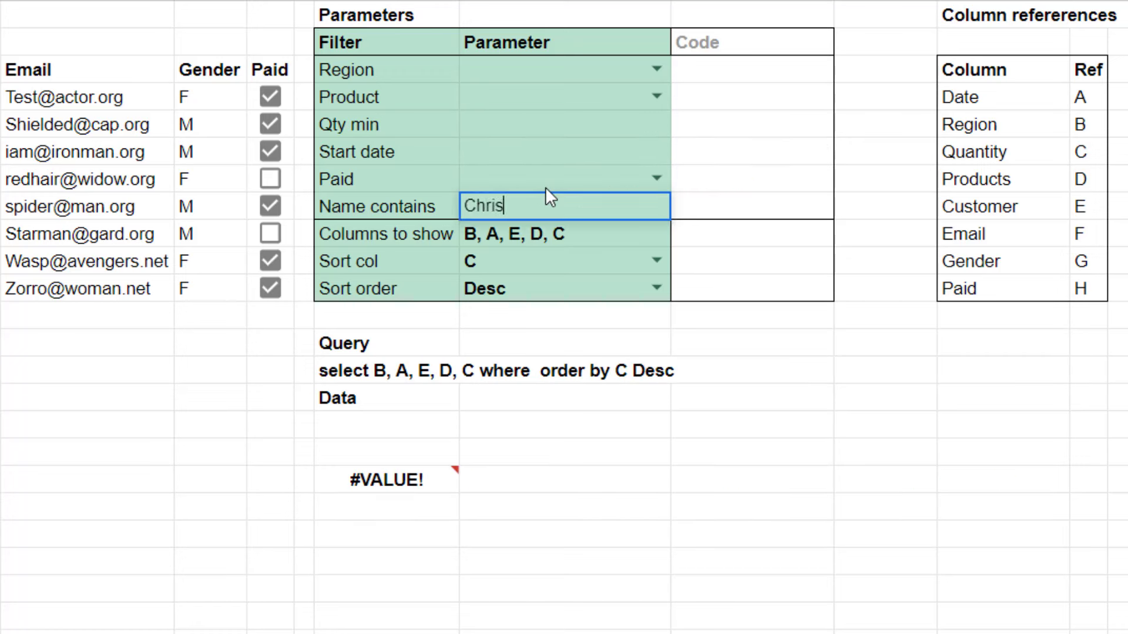
key("Return")
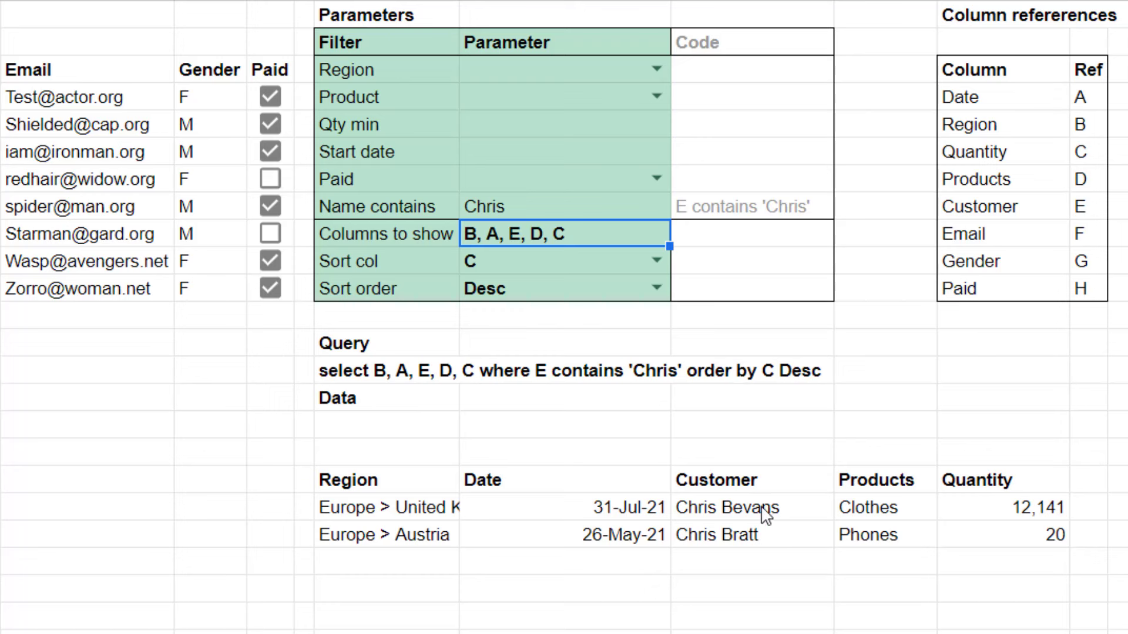
mouse_move(764, 517)
left_mouse_down()
mouse_move(755, 558)
mouse_move(759, 523)
left_mouse_up()
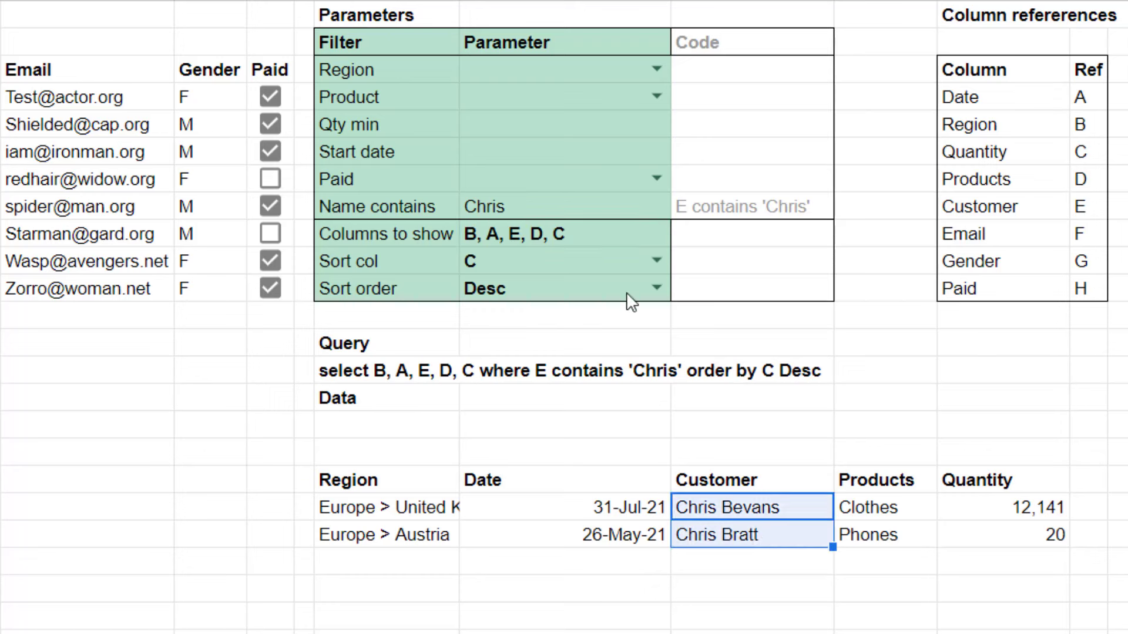
- Examine the column references, then the filter parameters and empty Code cells on the Build sheet
left_click_drag(1019, 100, 1080, 291)
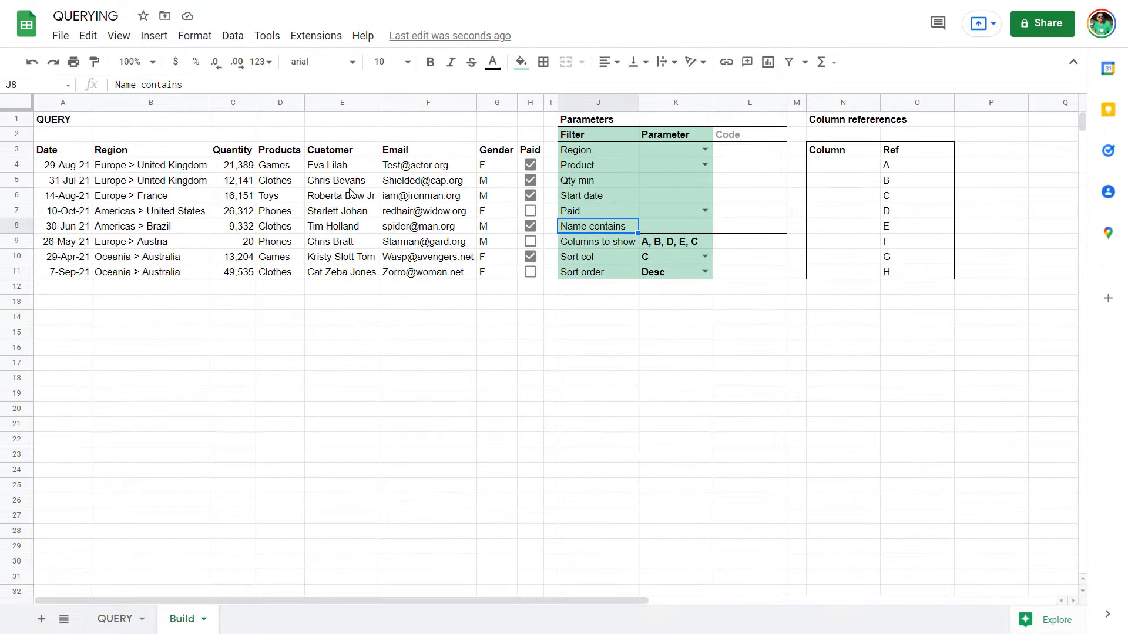
left_click(595, 156)
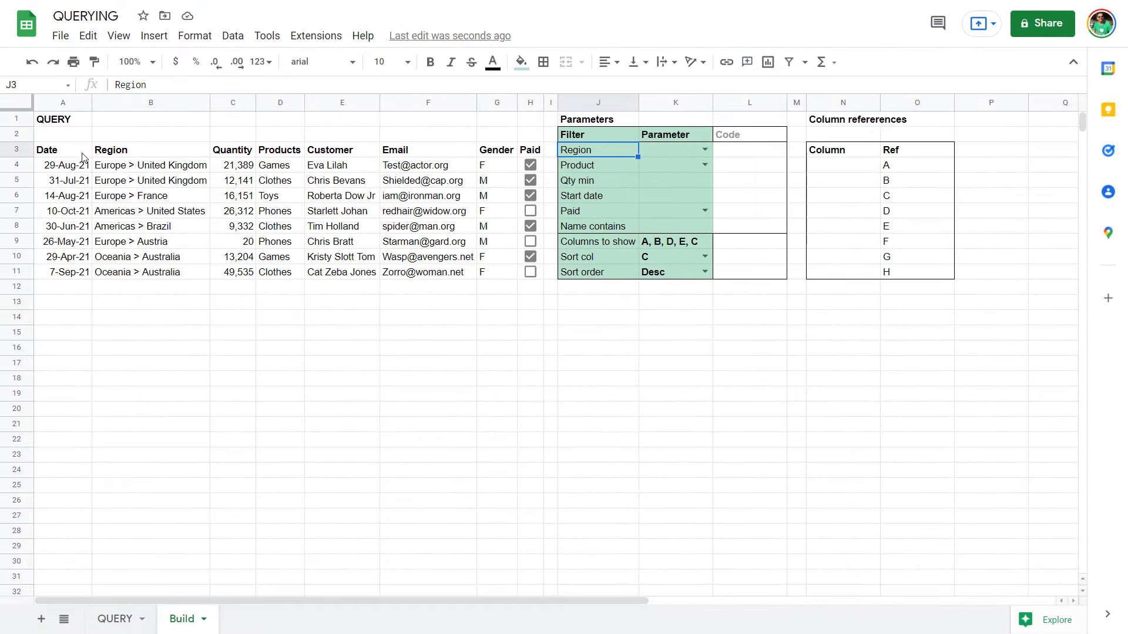
left_click(855, 155)
left_click_drag(898, 162, 907, 276)
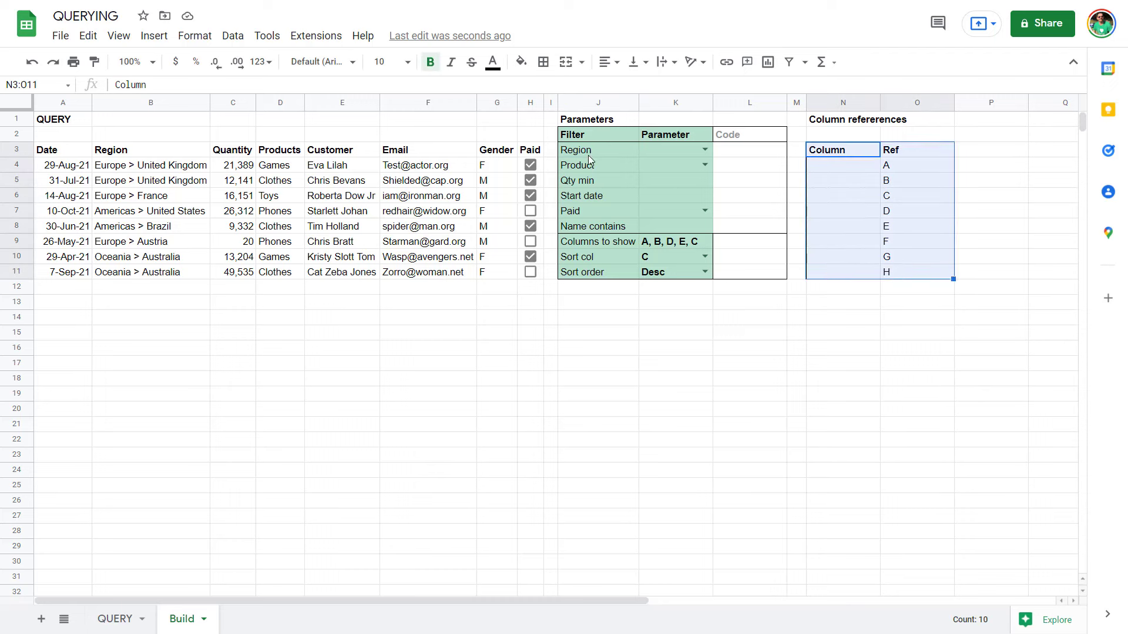
left_click(677, 153)
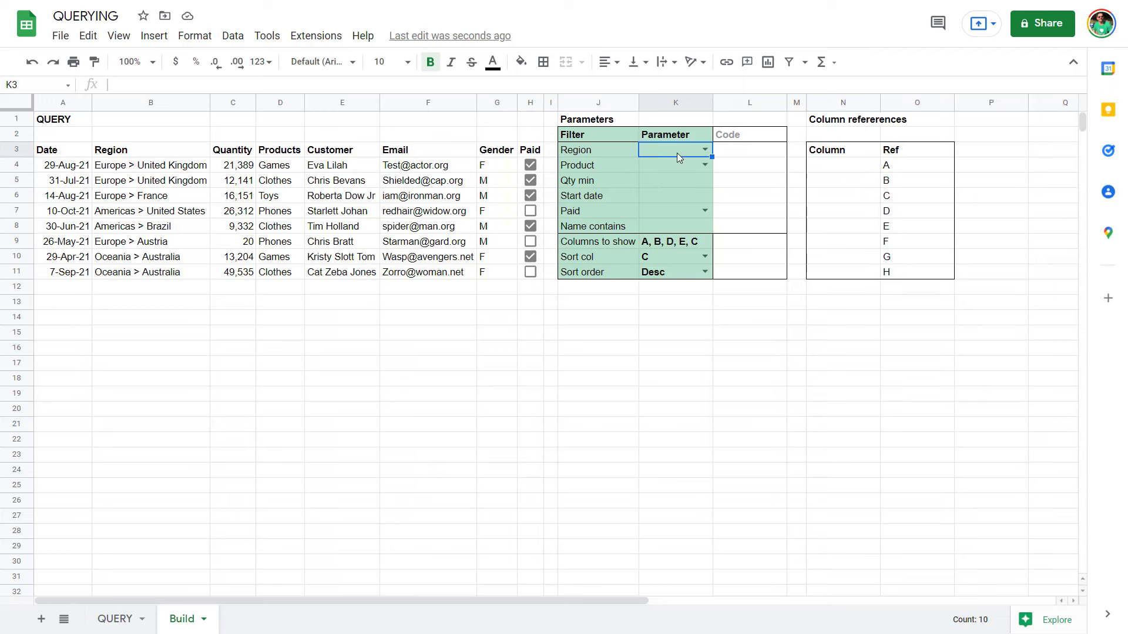
left_click(743, 152)
left_click(743, 167)
left_click(744, 181)
left_click(745, 196)
left_click(746, 215)
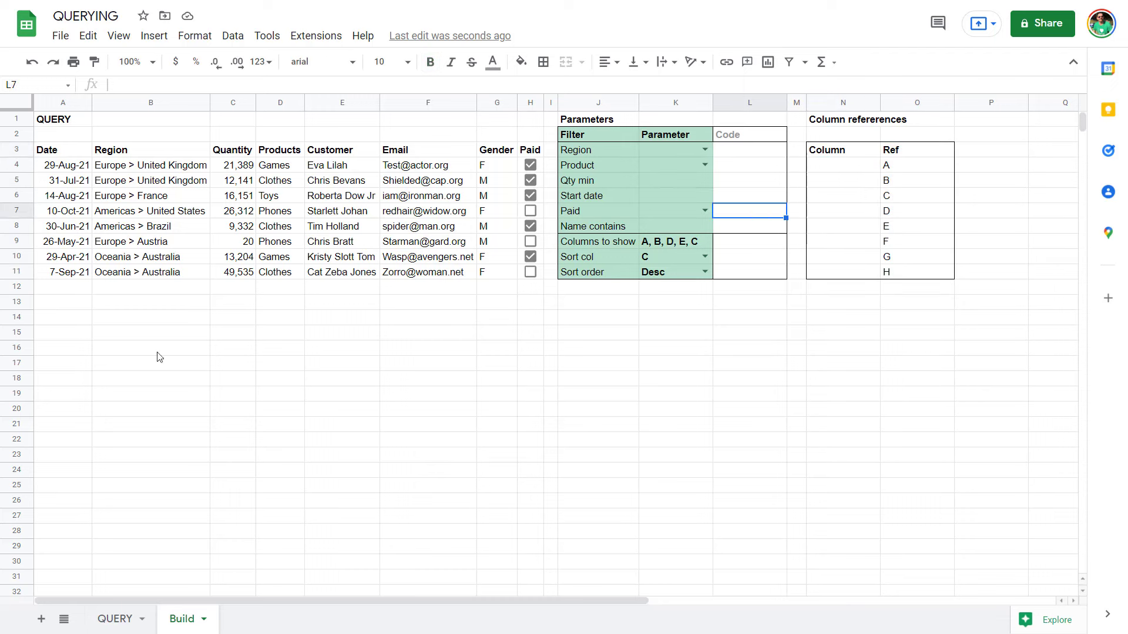
- Enter the formula =QUERY(A3:H14,"Select *") in cell A15 to return every column of the source table
left_click(75, 334)
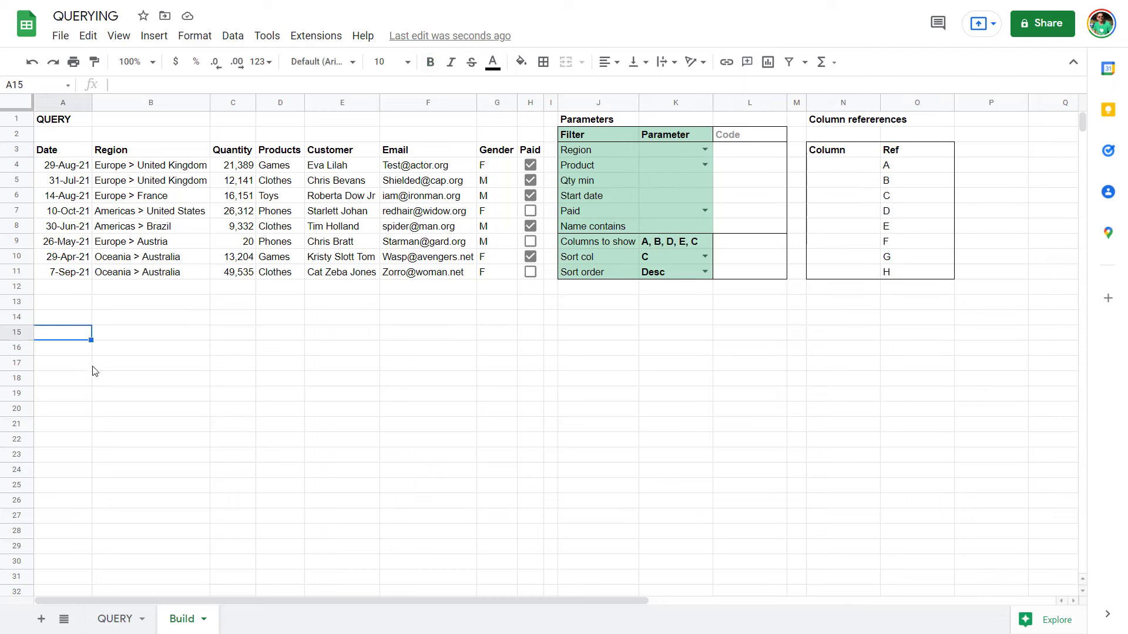
type("=quer")
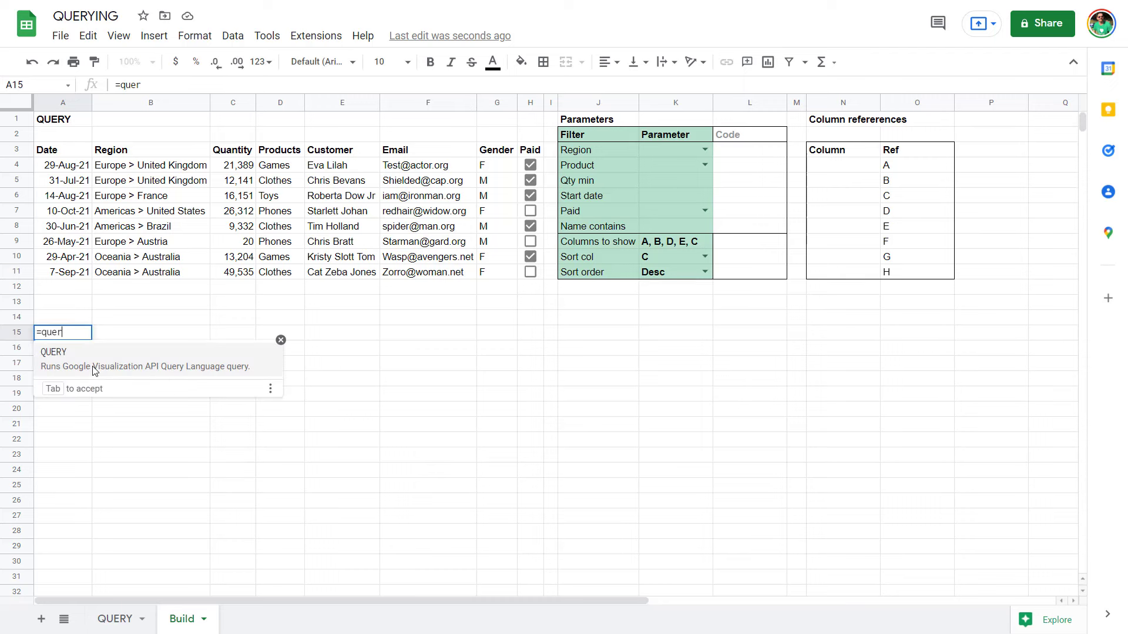
key("Tab")
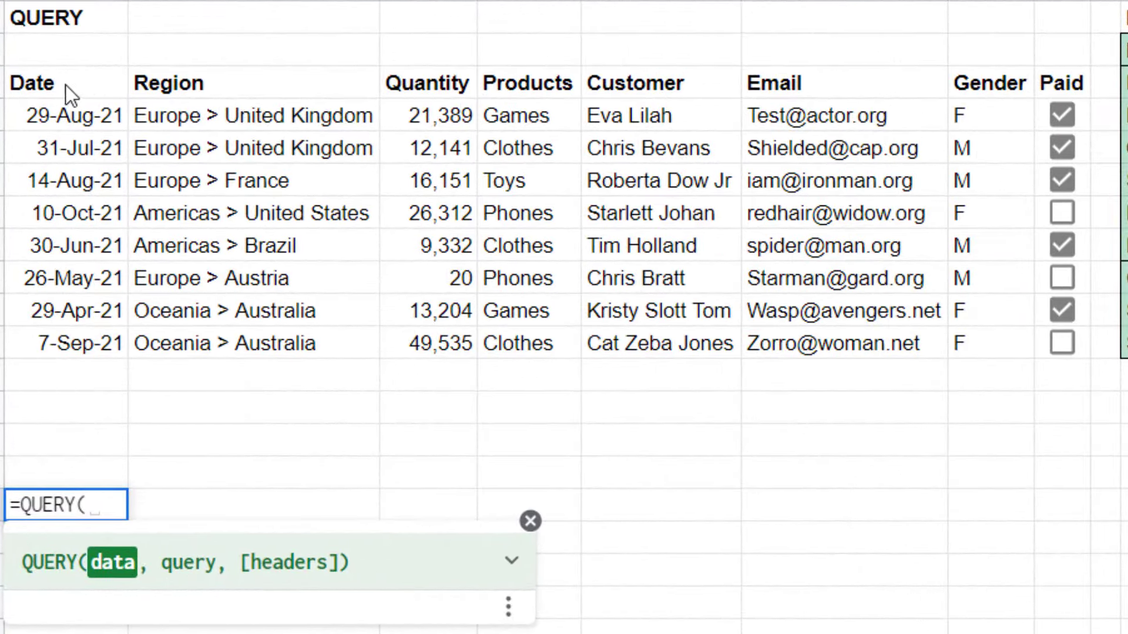
left_click_drag(66, 85, 1044, 435)
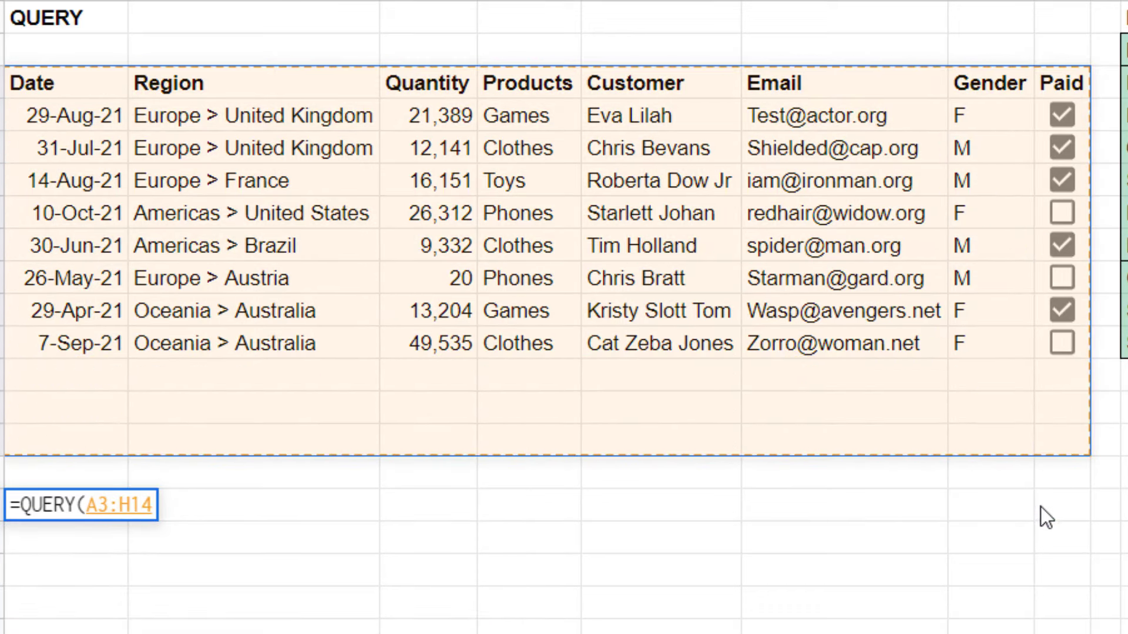
type(",")
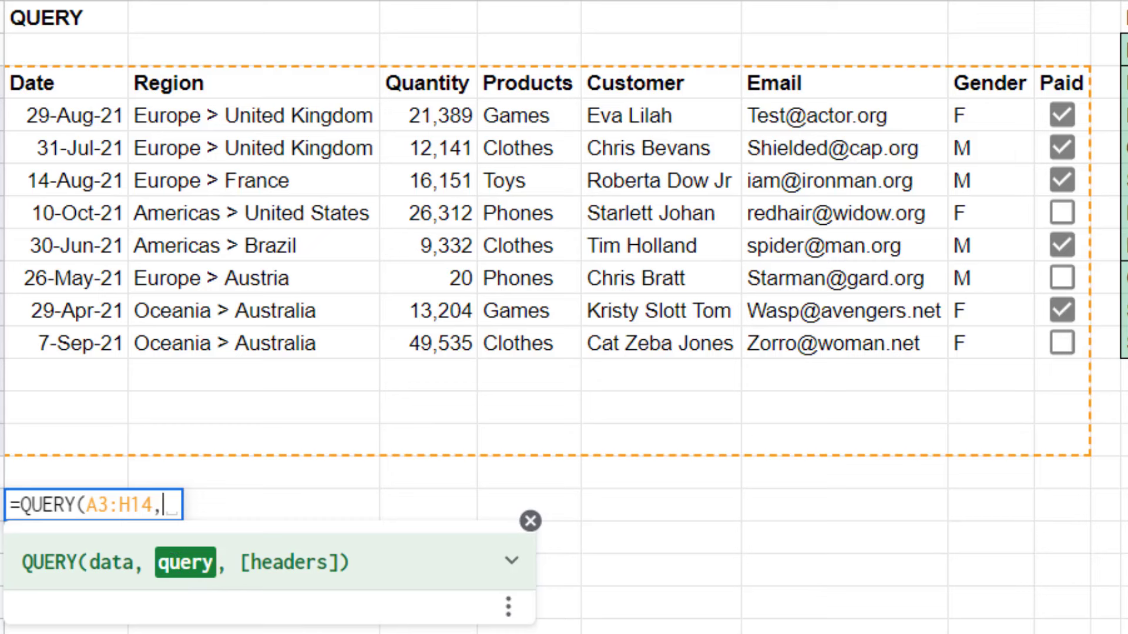
type("\"Select")
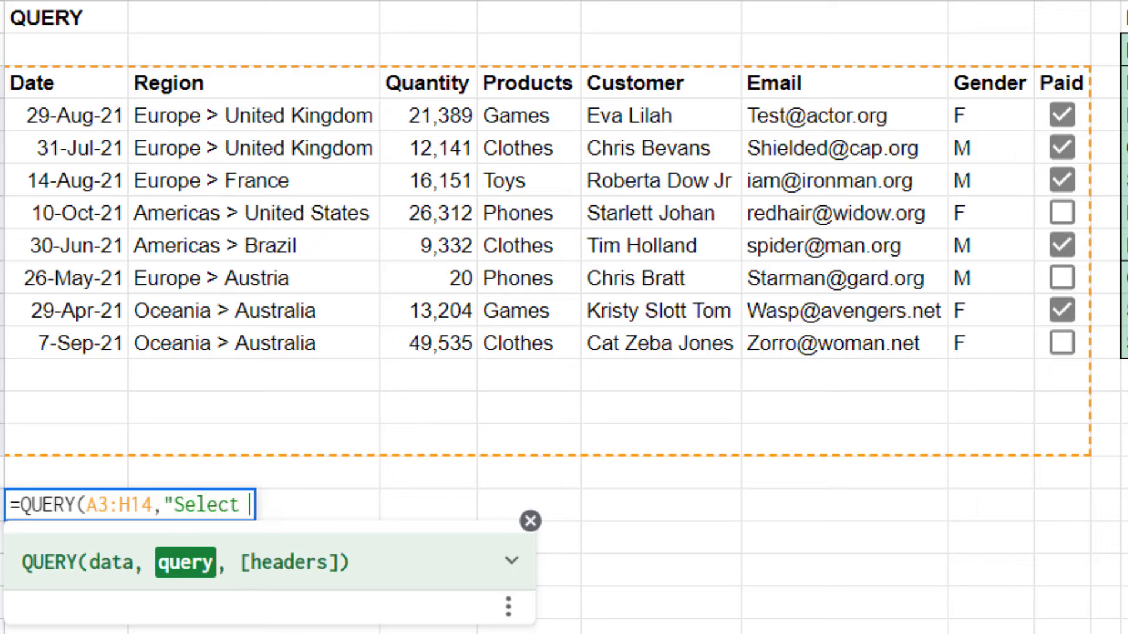
type(" *\"")
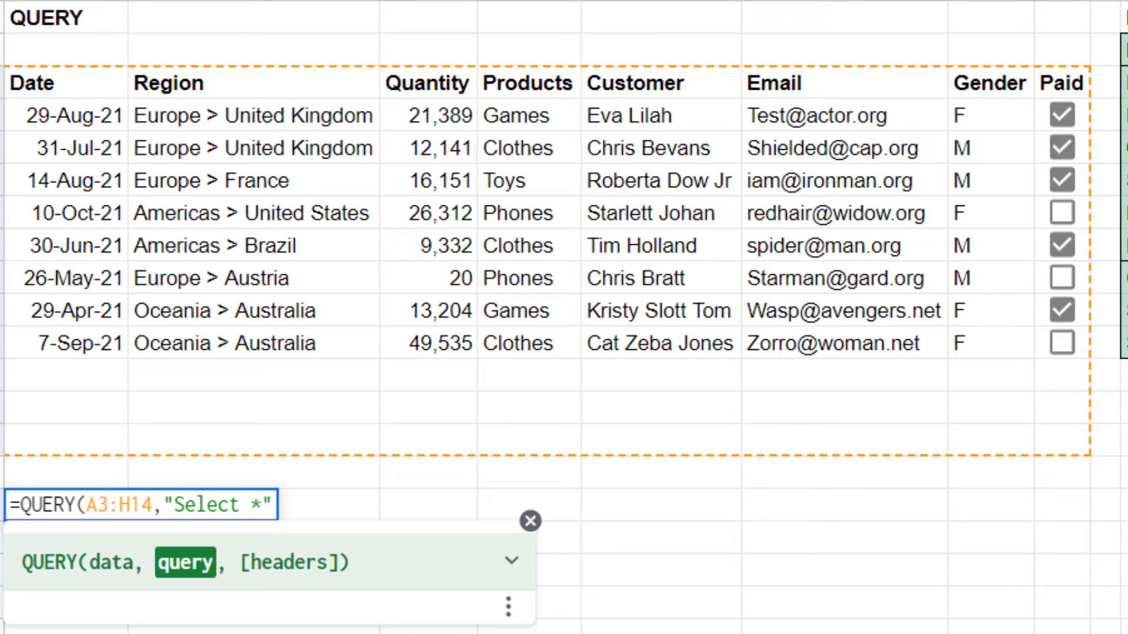
type(")")
key("Return")
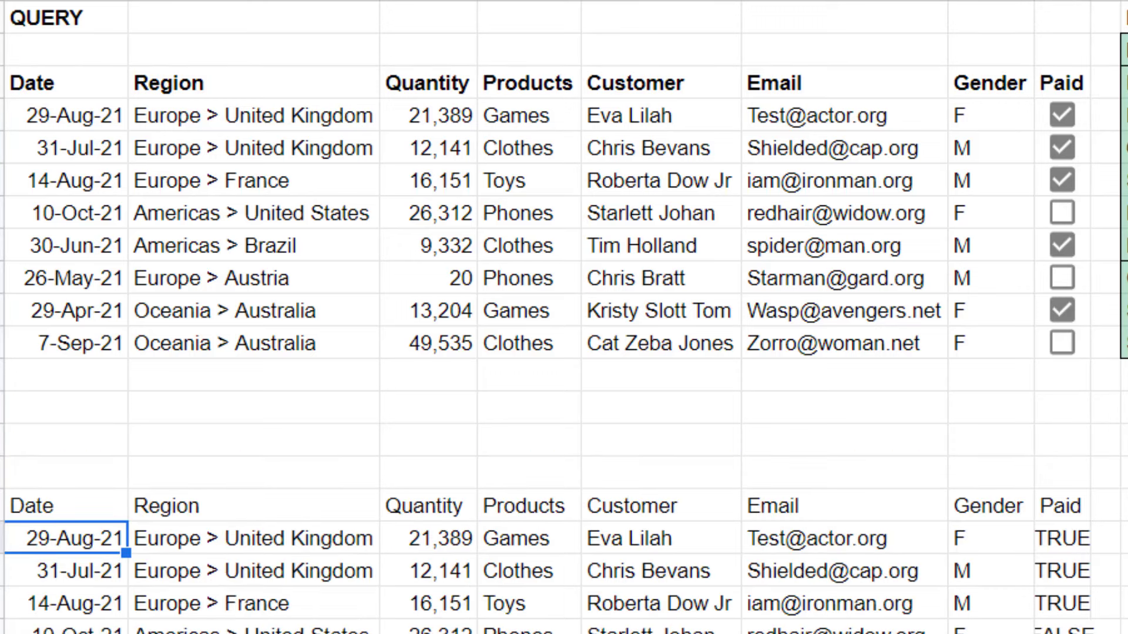
- Examine the rows returned by the query beneath the source table, ending at the formula cell A15
key("Down")
key("Down")
key("Down")
key("Down")
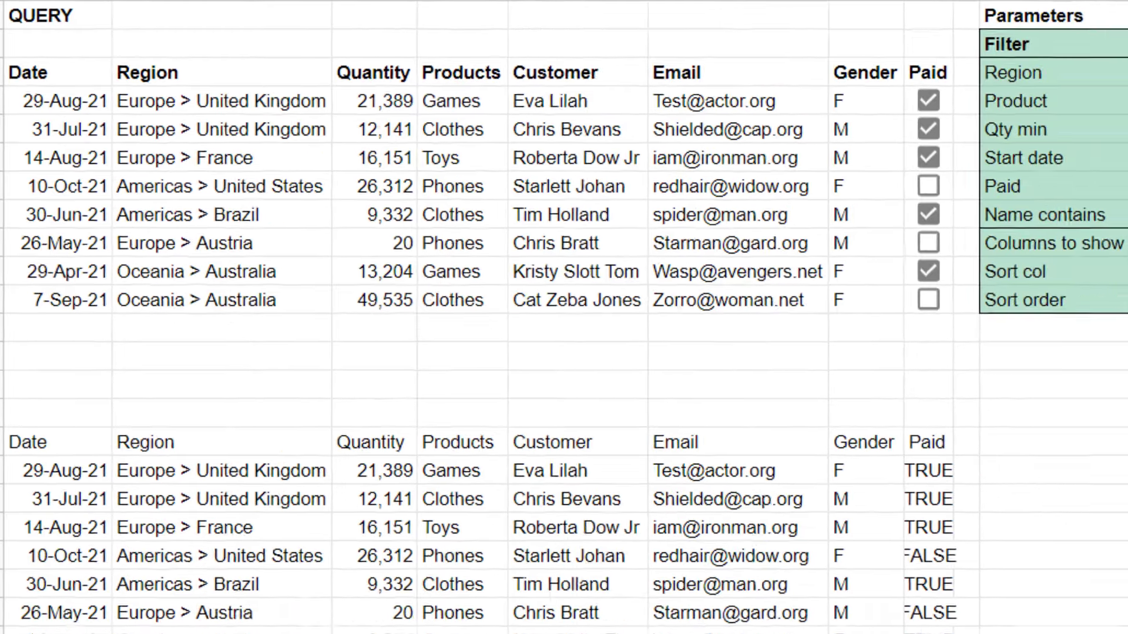
key("Up")
key("Up")
key("Up")
key("Up")
key("Up")
key("Up")
key("Up")
key("Up")
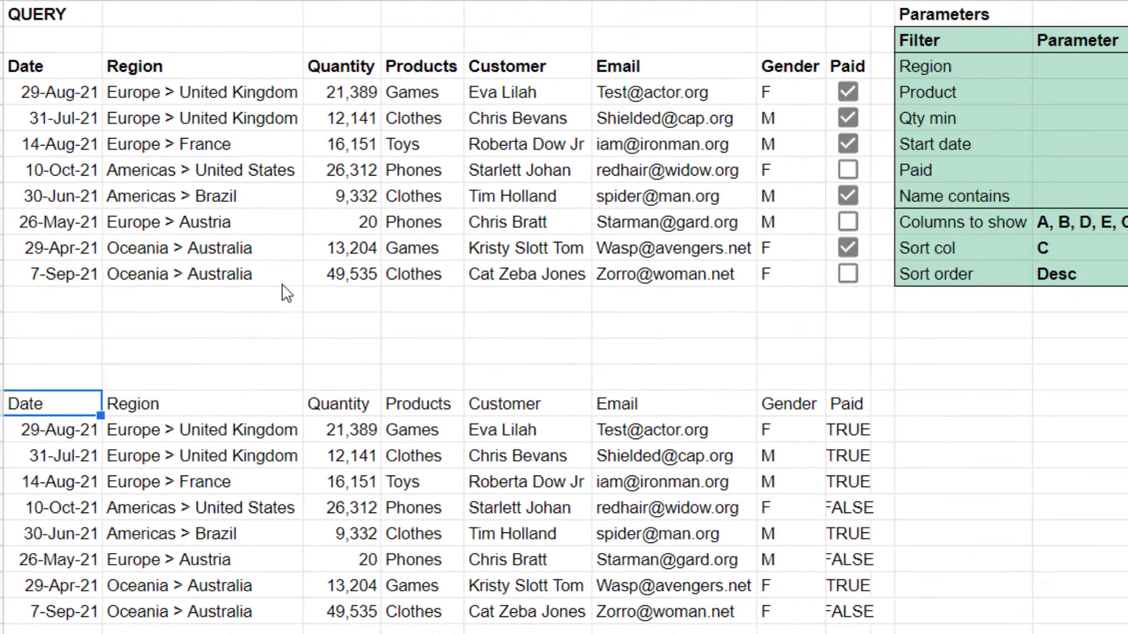
- Replace the asterisk in the A15 query with columns A, C, H
key("Return")
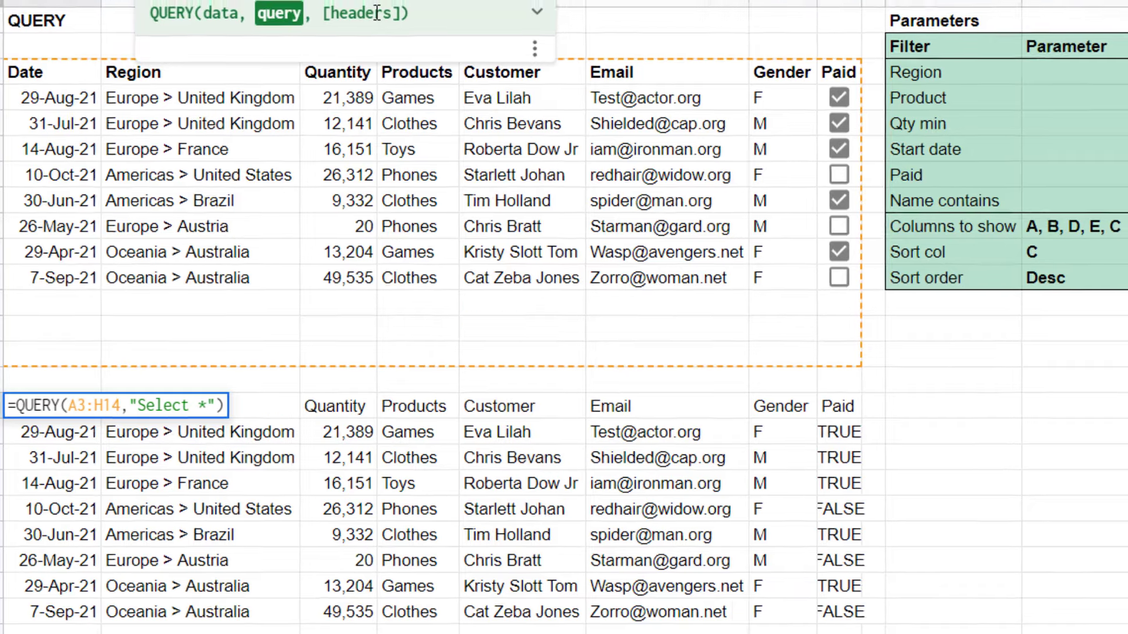
key("Left")
key("Left")
key("BackSpace")
type("A, C")
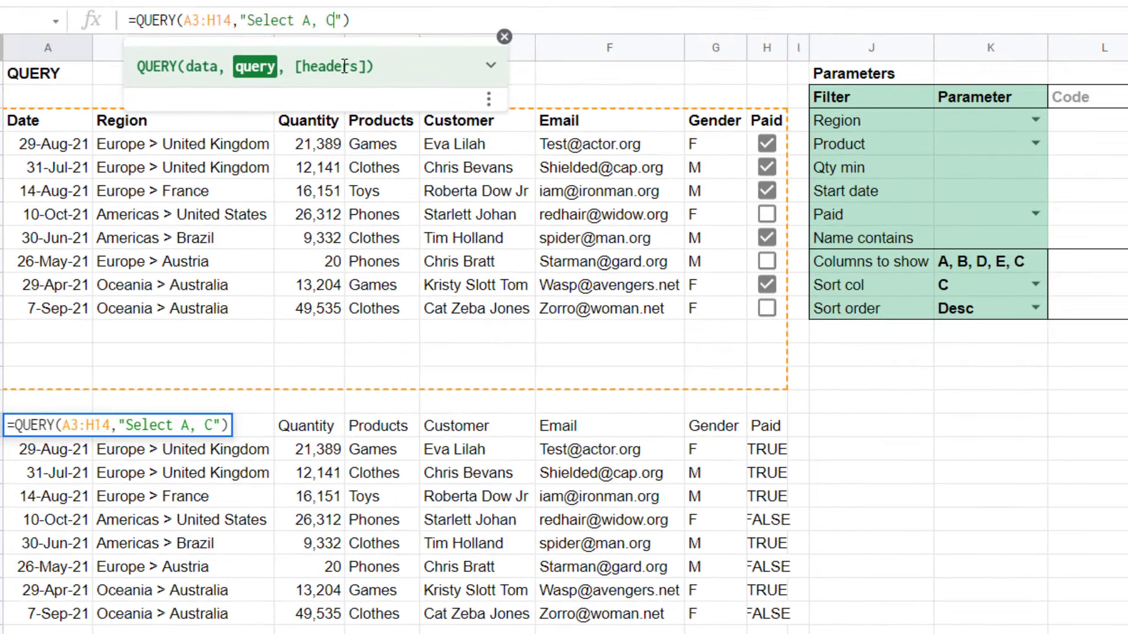
type(", H")
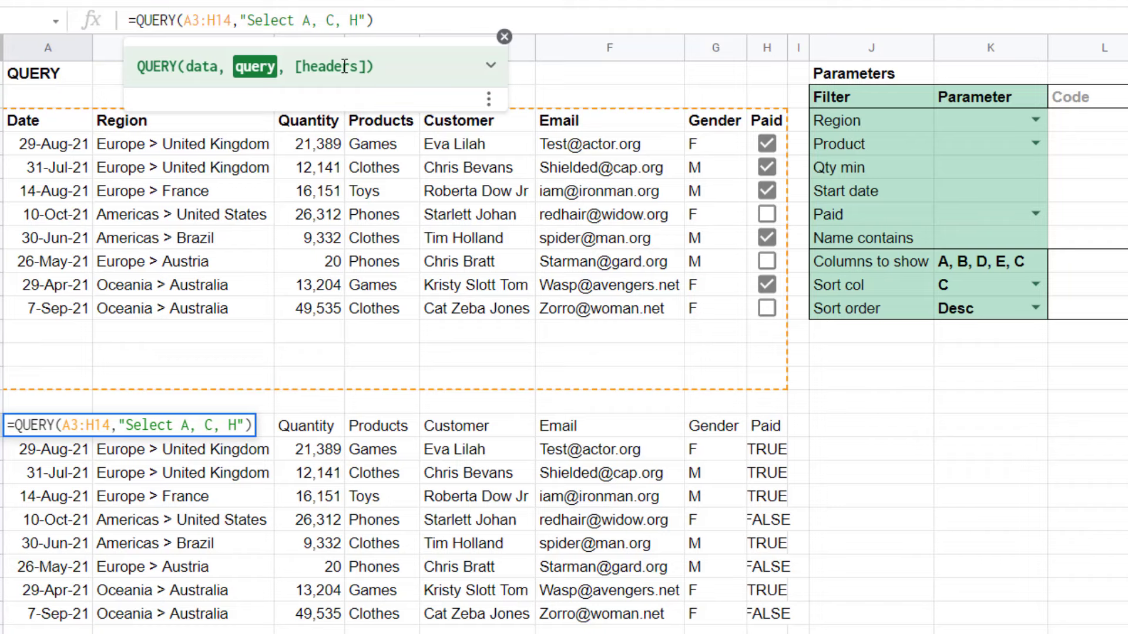
key("Return")
key("Up")
key("Right")
key("Left")
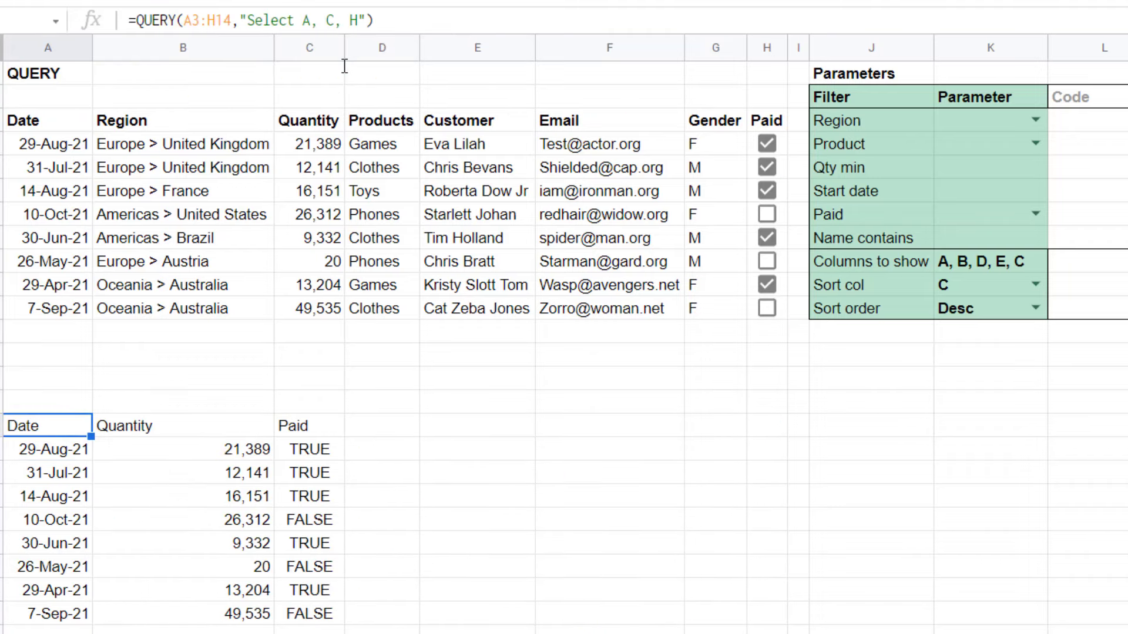
- Add the condition where G = 'M' after the selected columns in the A15 query
left_click(359, 17)
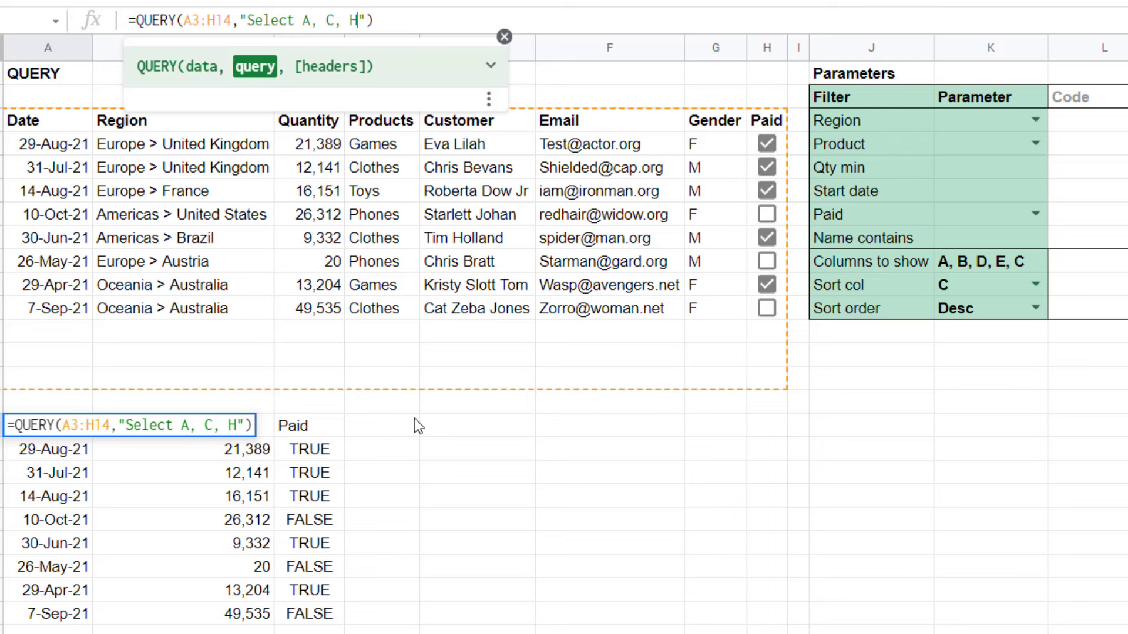
type("where")
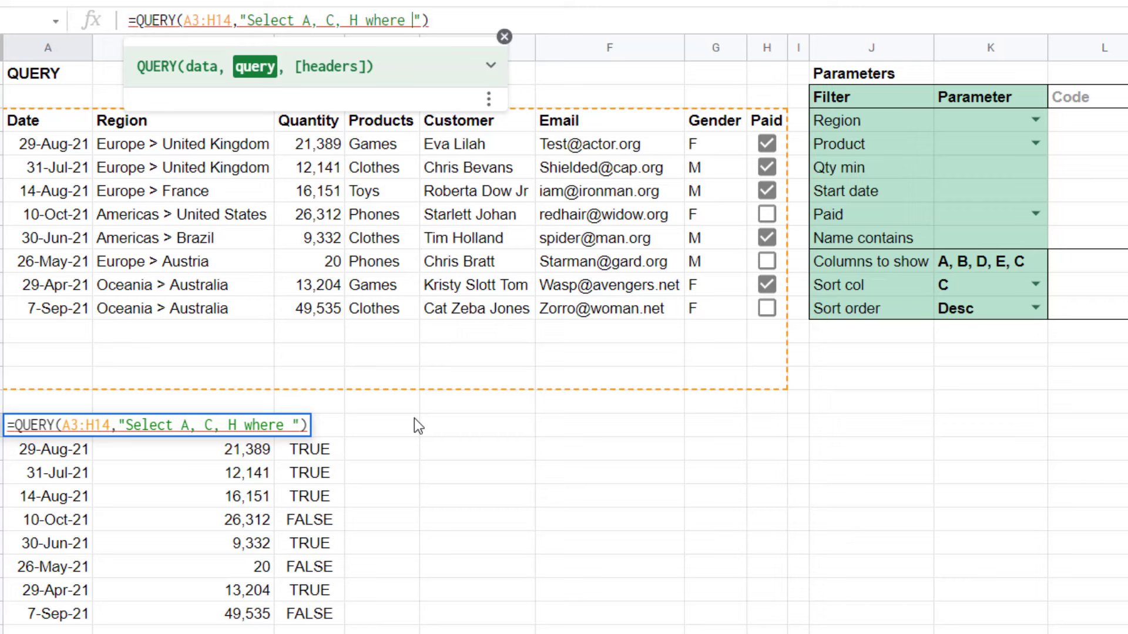
type("G = ")
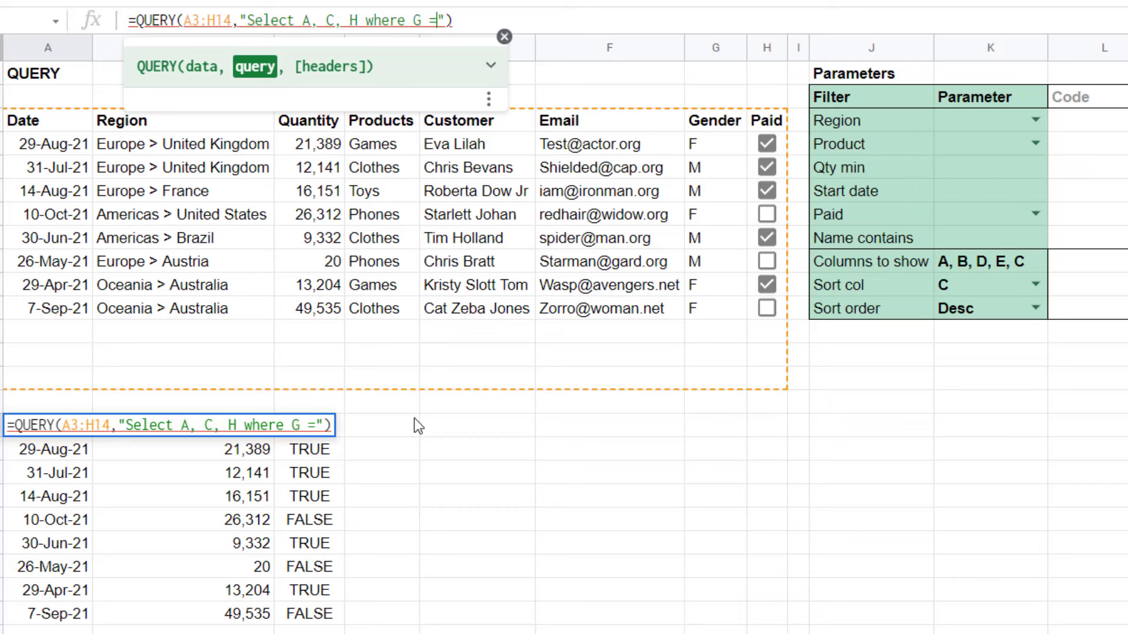
type("'M'")
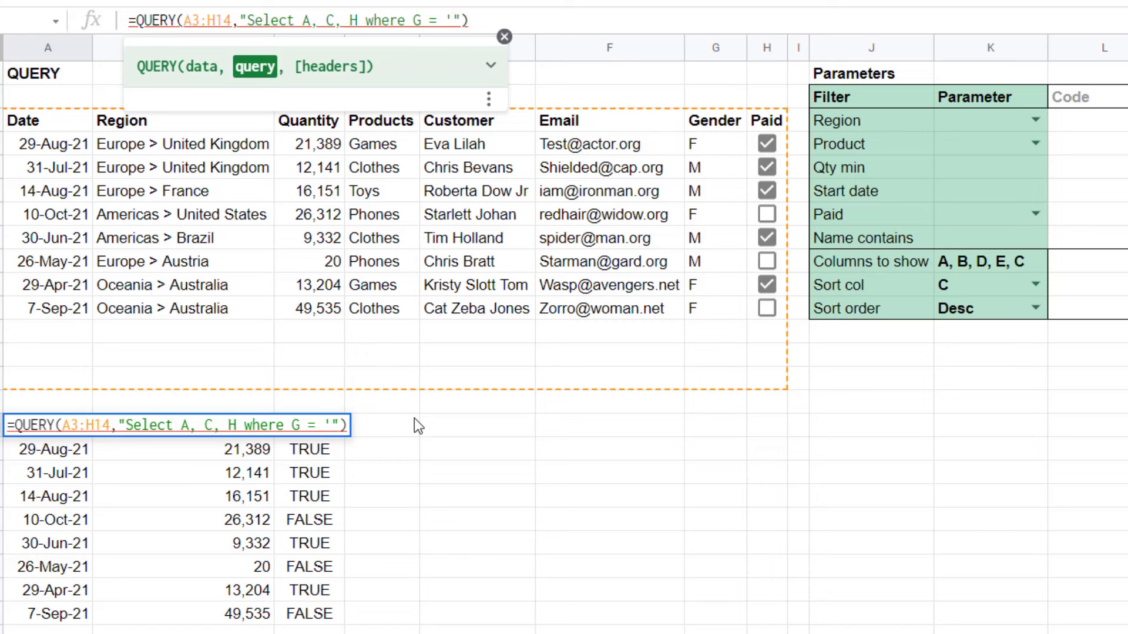
key("Return")
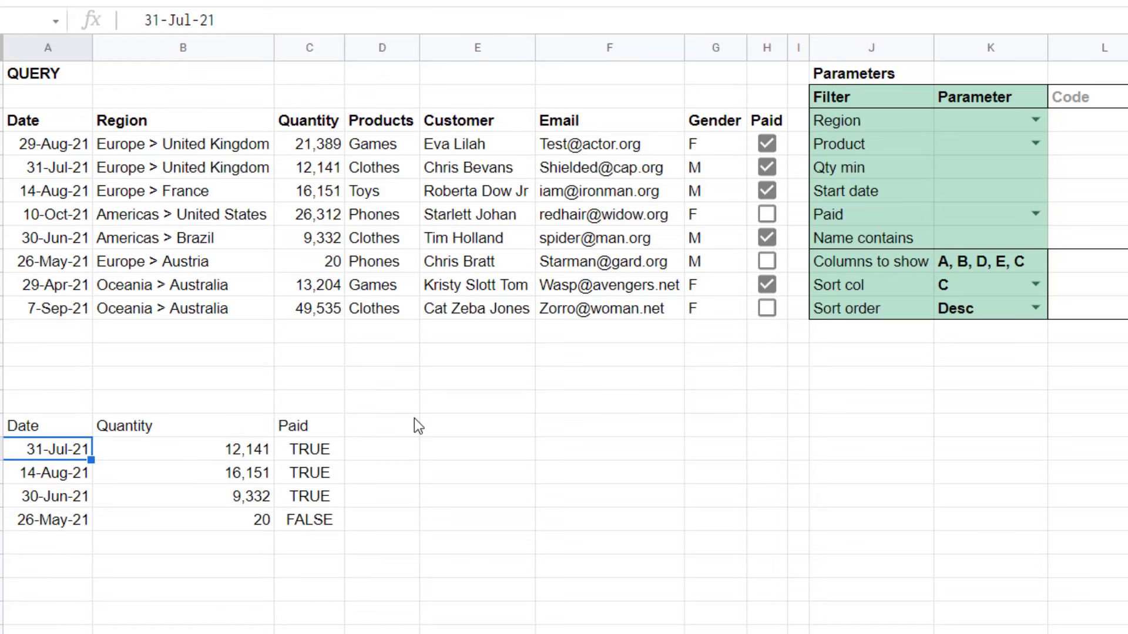
key("Up")
key("Right")
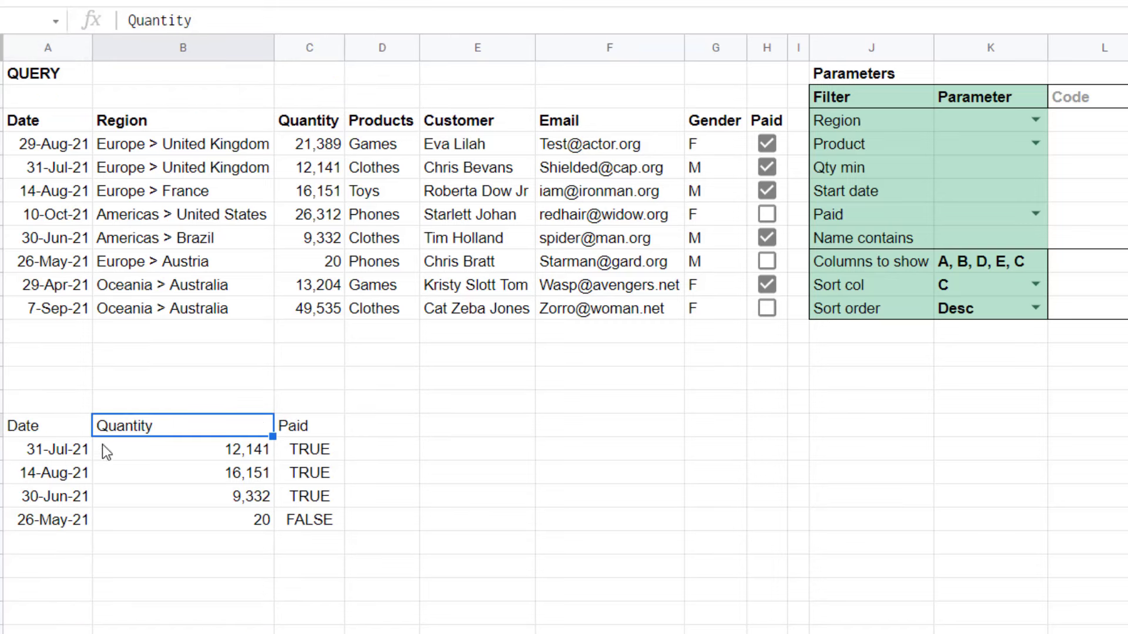
- Add column G to the selected columns in the A15 query, after H
left_click(73, 435)
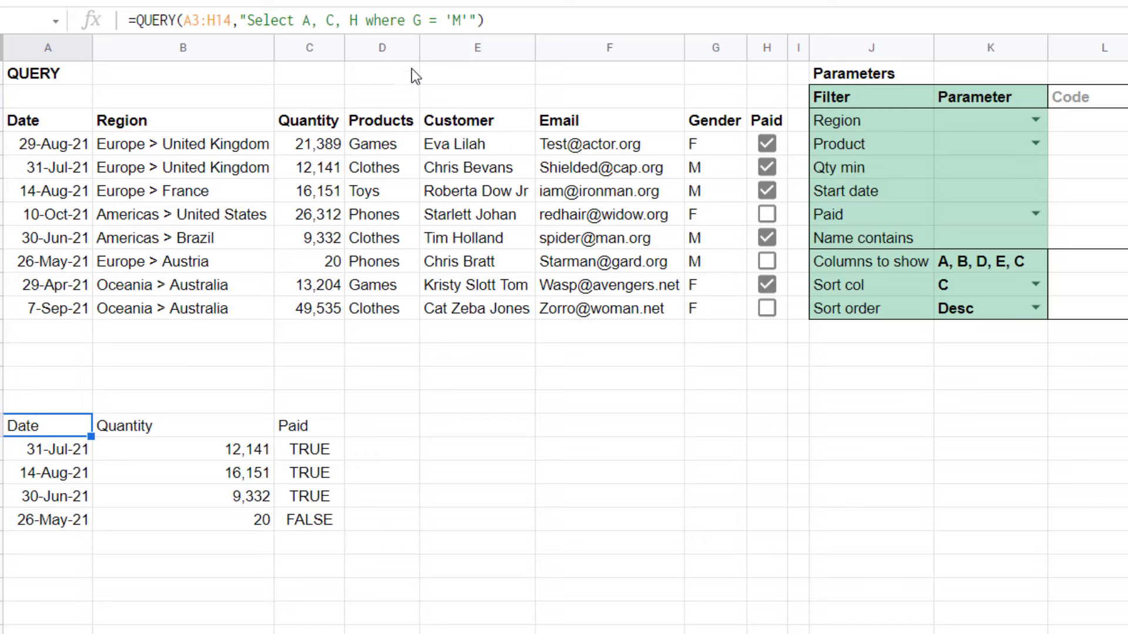
left_click(358, 20)
type(", G")
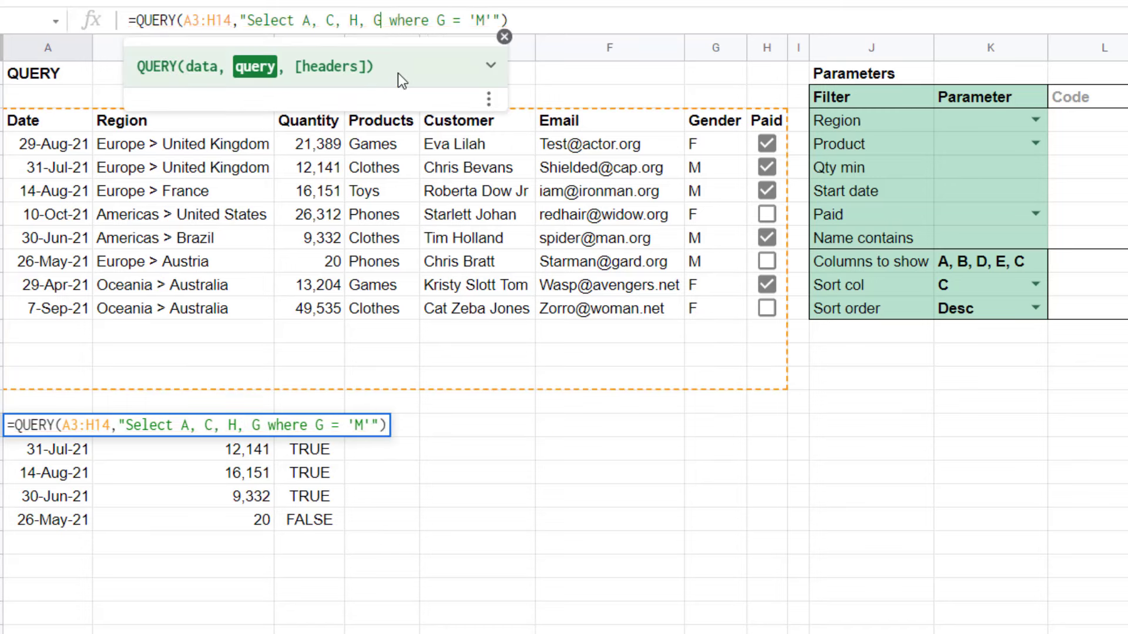
key("Return")
- Examine the query output's headers and dates, checking the Gender column against the filter
key("Right")
key("Right")
key("Up")
key("Right")
key("Left")
key("Left")
key("Left")
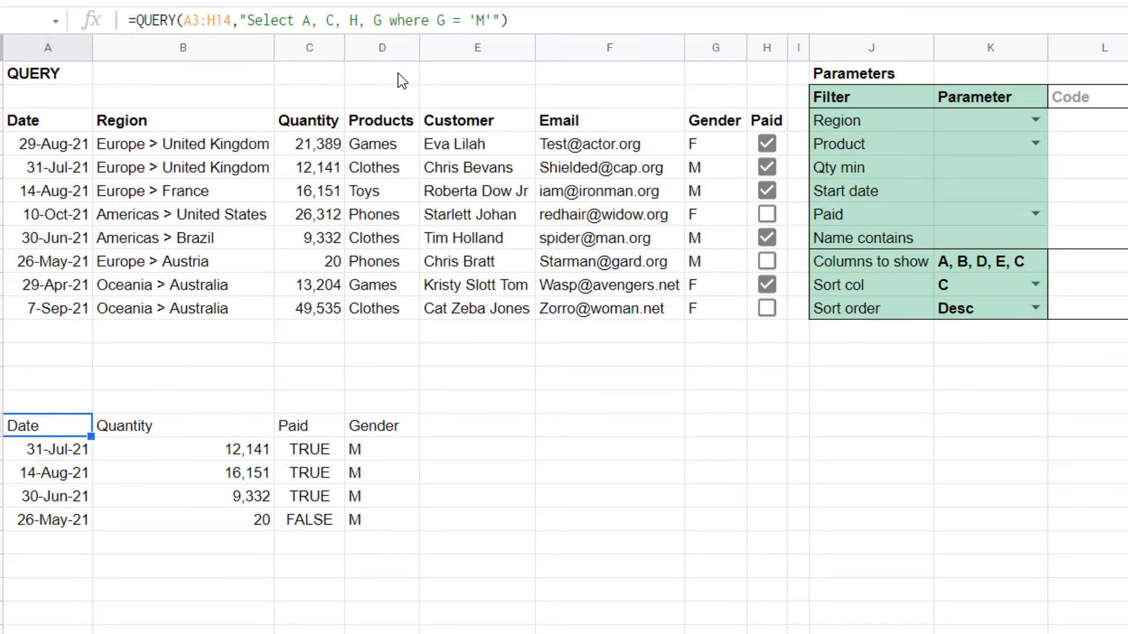
key("Down")
key("Down")
key("Down")
key("Down")
key("Up")
key("Up")
key("Up")
key("Up")
- Add order by C to the end of the A15 query to sort the results by quantity
left_click(492, 20)
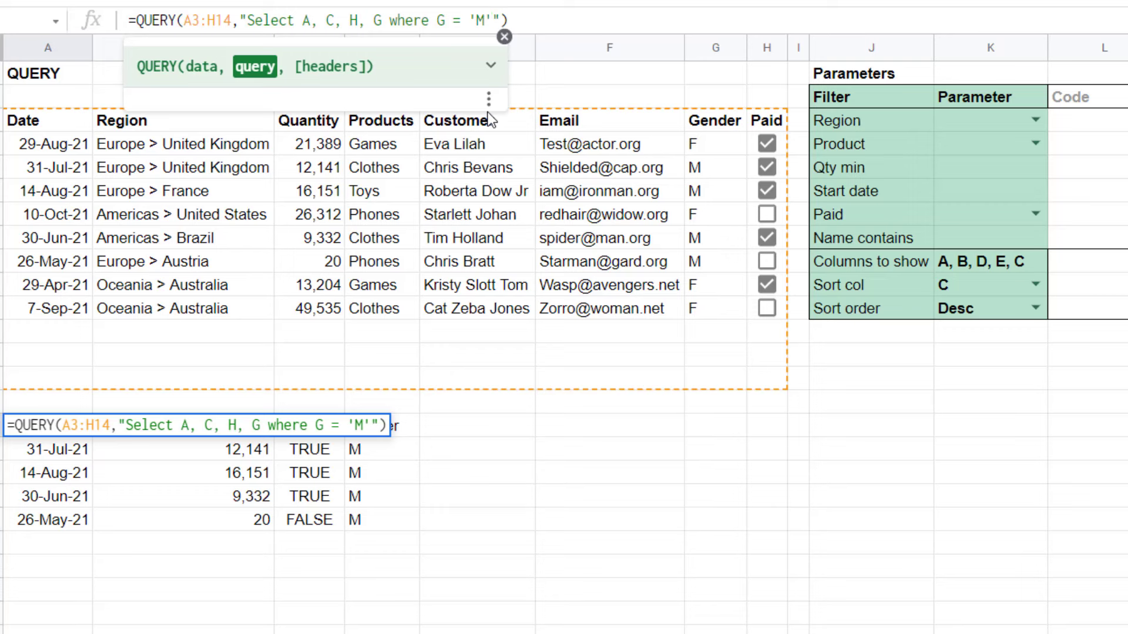
type("order ")
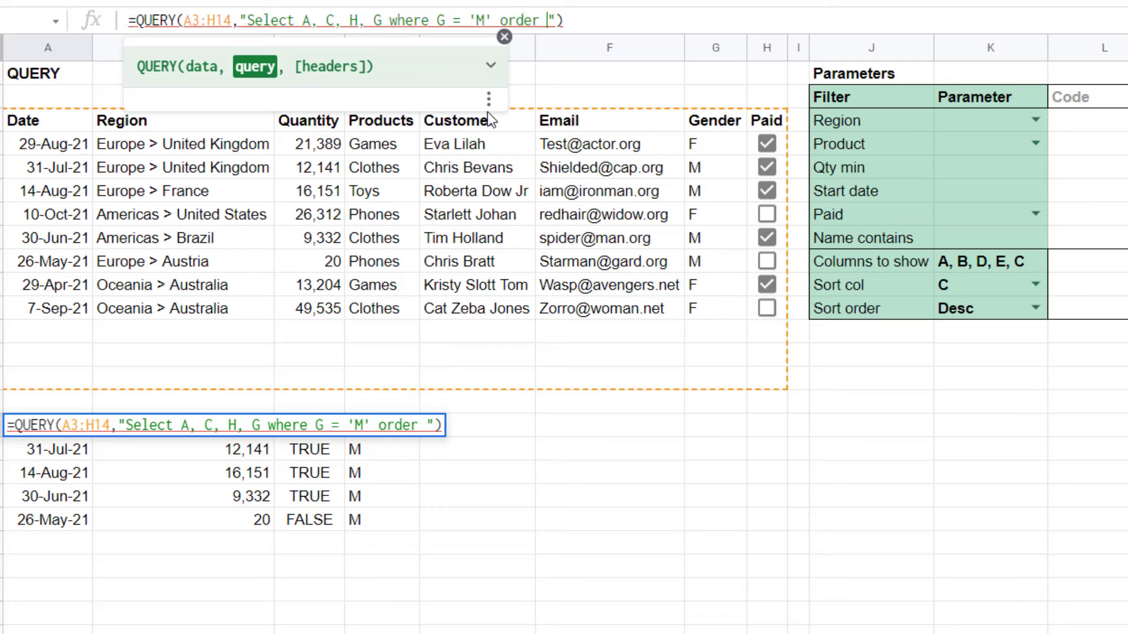
type("by ")
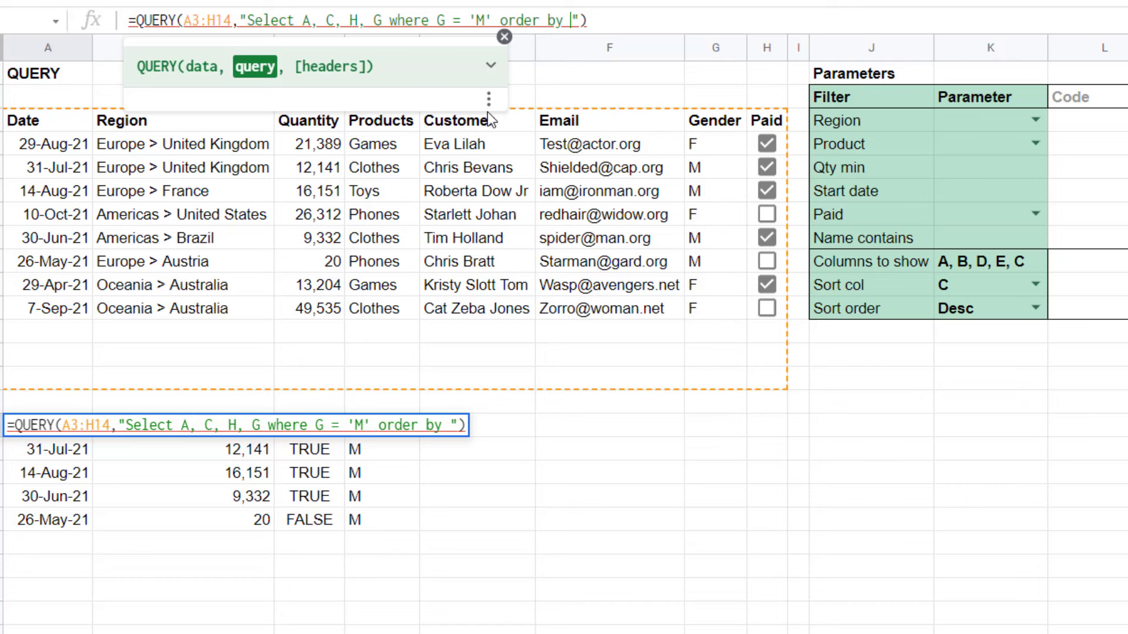
type("C")
key("Return")
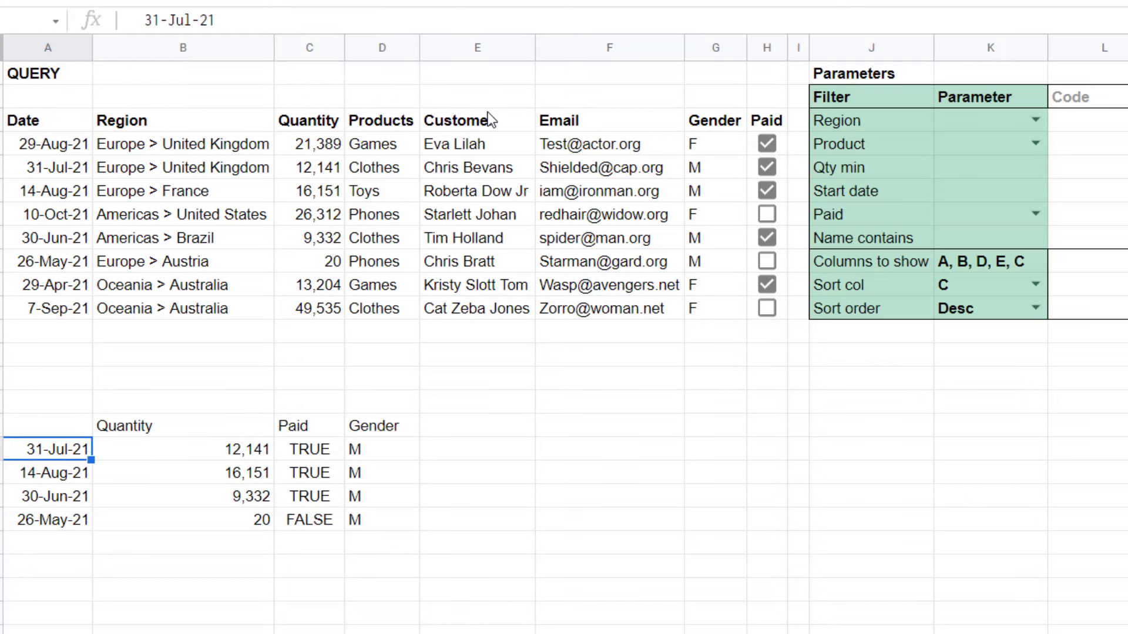
key("Right")
key("Left")
key("Up")
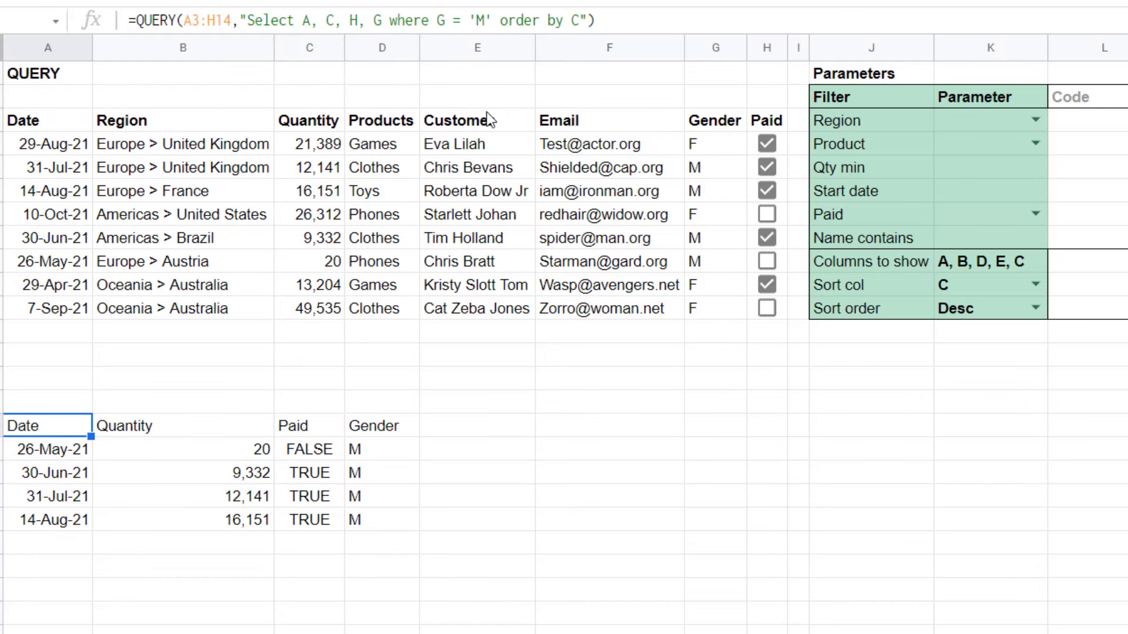
- Append desc to the order by C clause in the A15 query so the quantity sorts in descending order
left_click(579, 20)
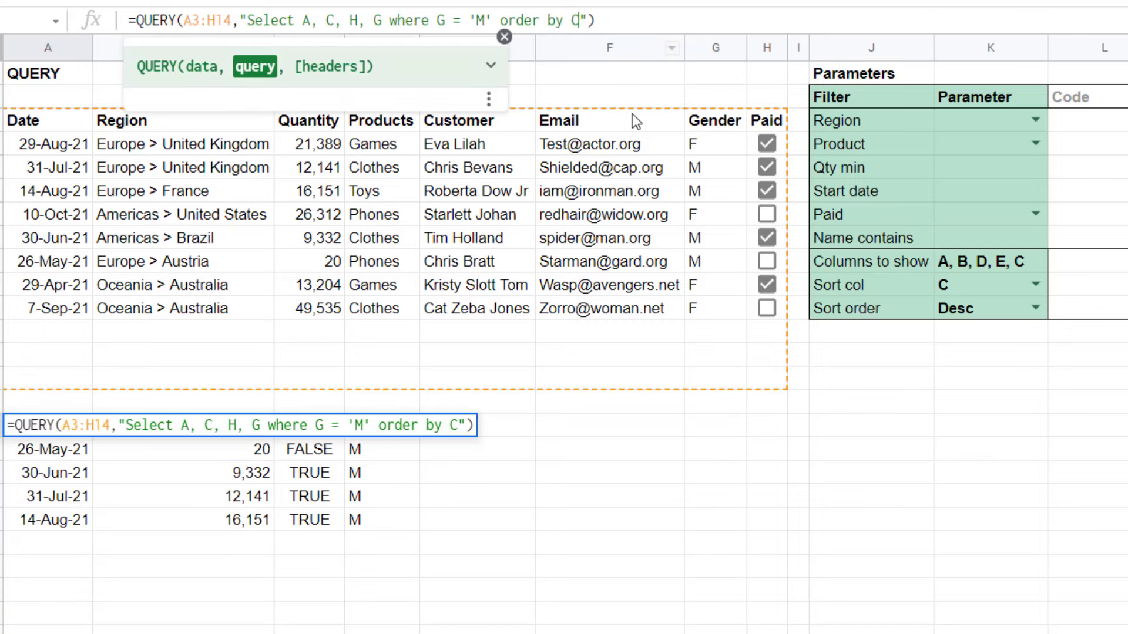
type("des")
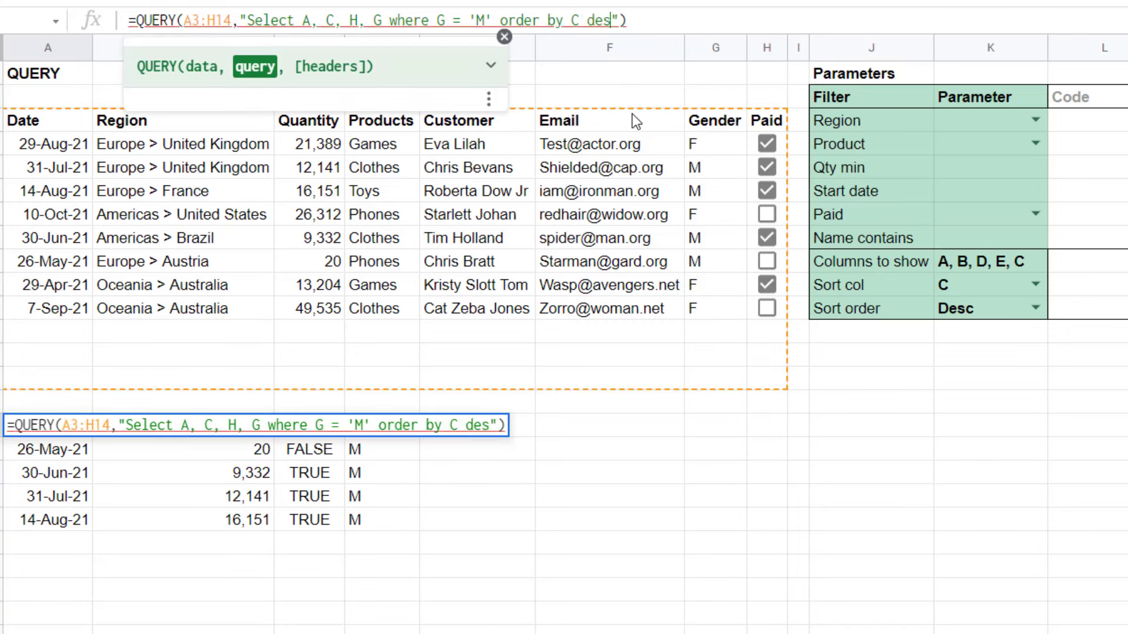
type("c")
key("Return")
key("Up")
key("Right")
key("Right")
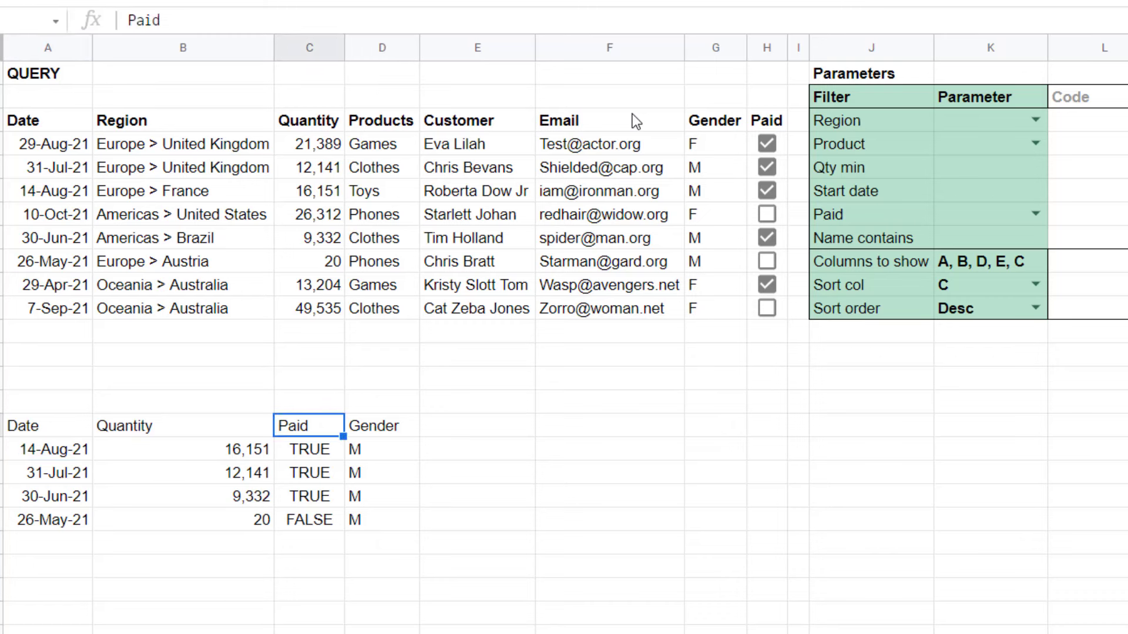
key("Right")
key("Left")
key("Left")
key("Left")
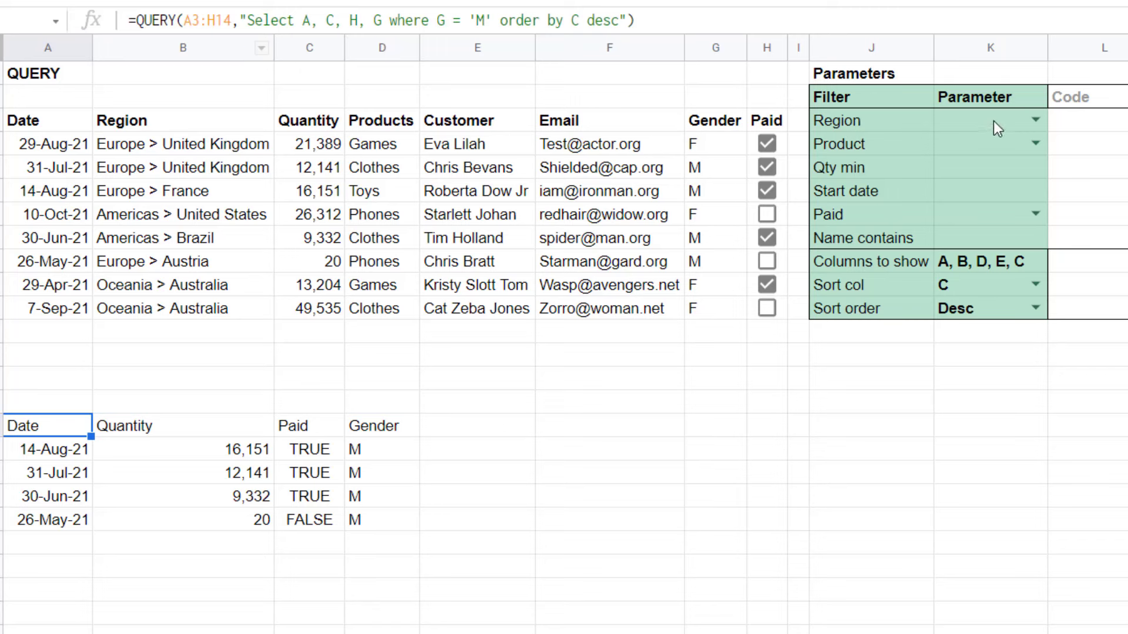
- Cut the query string out of the QUERY formula in A16 and replace it with a reference to A15
left_click(1089, 141)
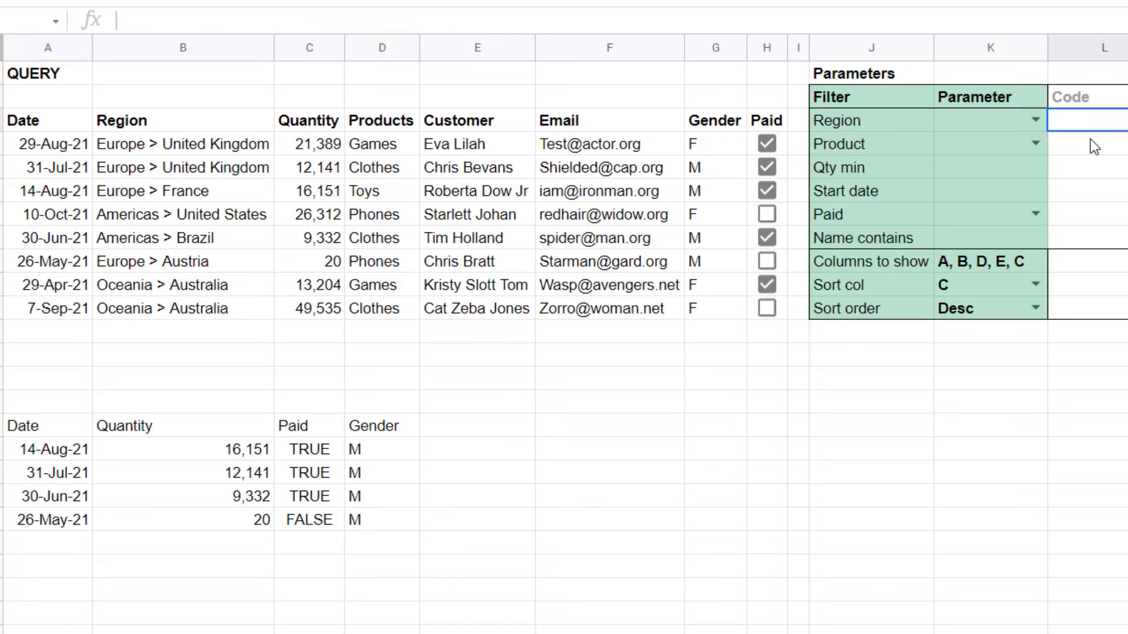
left_click(52, 432)
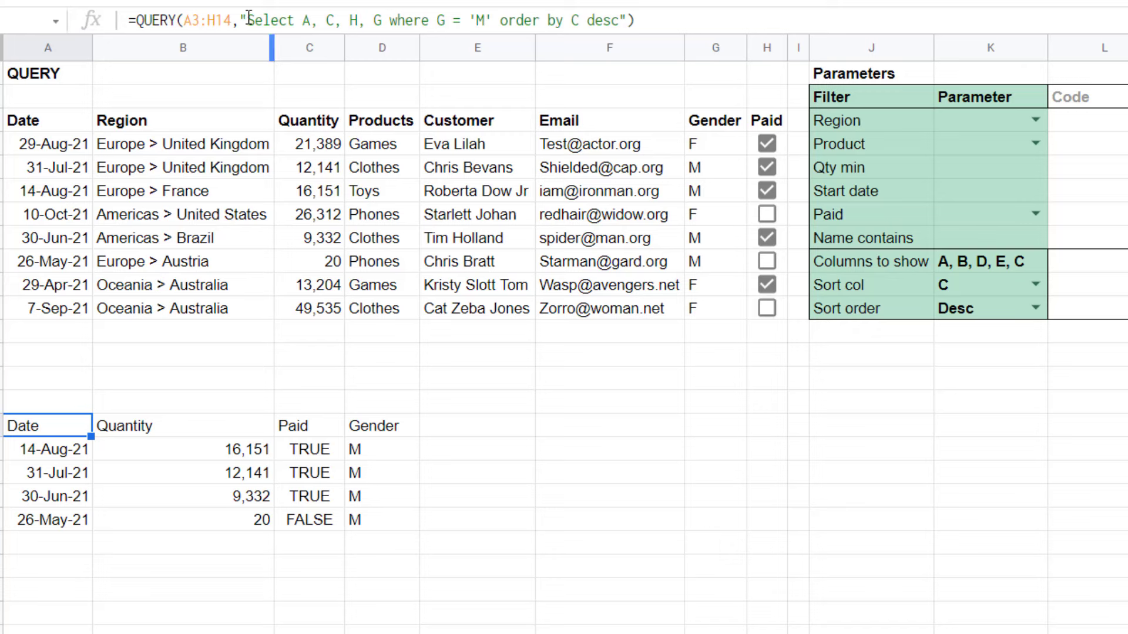
left_click_drag(252, 19, 618, 19)
right_click(583, 26)
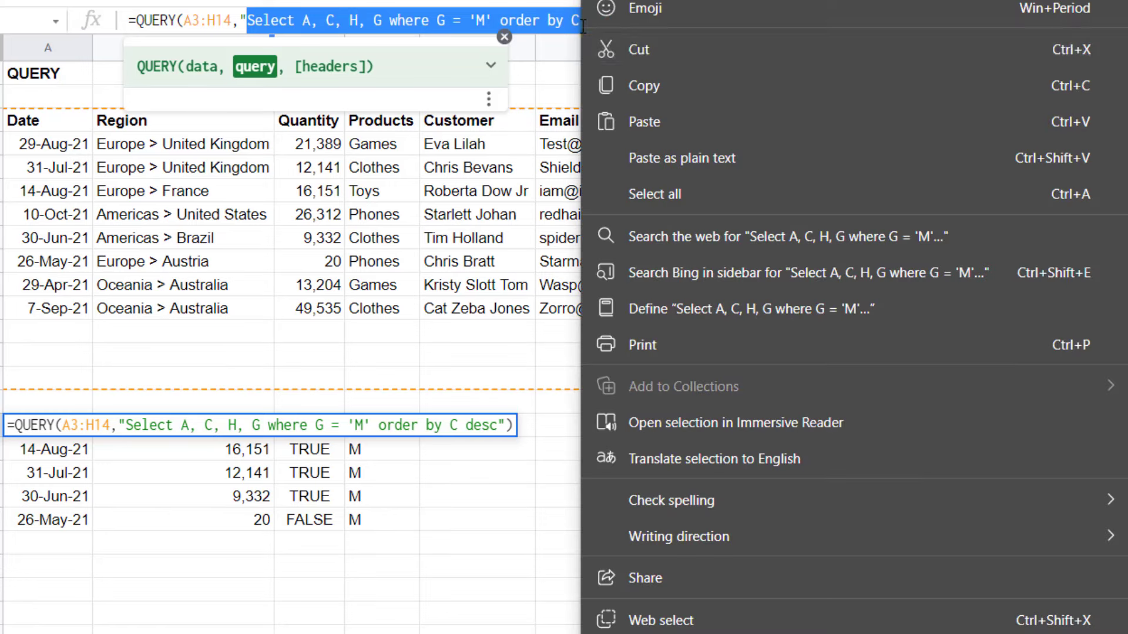
left_click(647, 51)
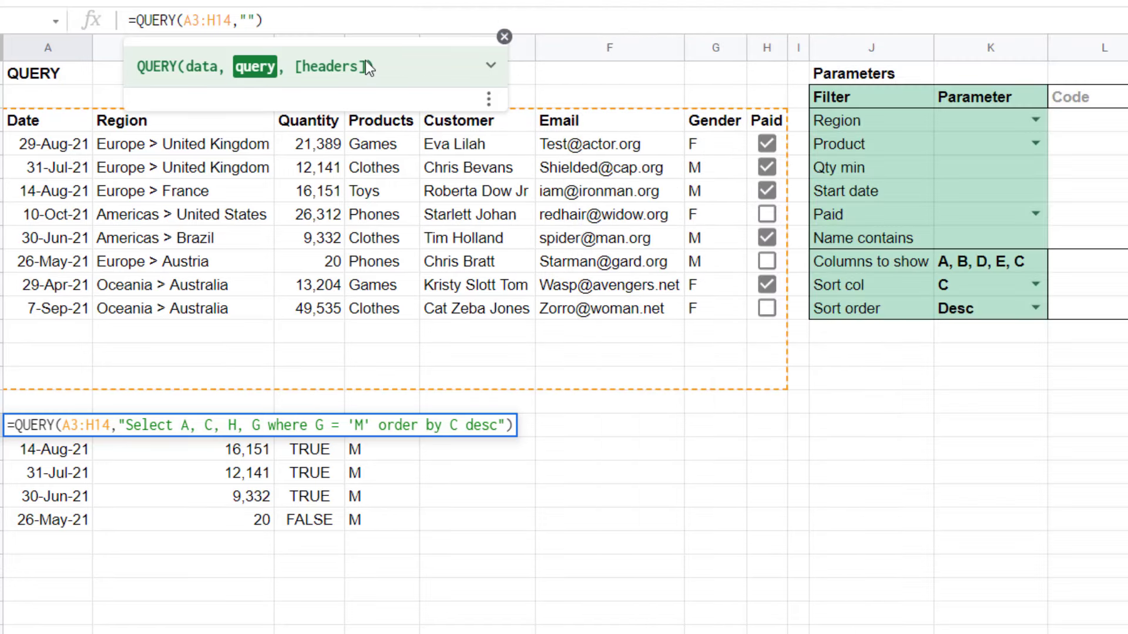
key("BackSpace")
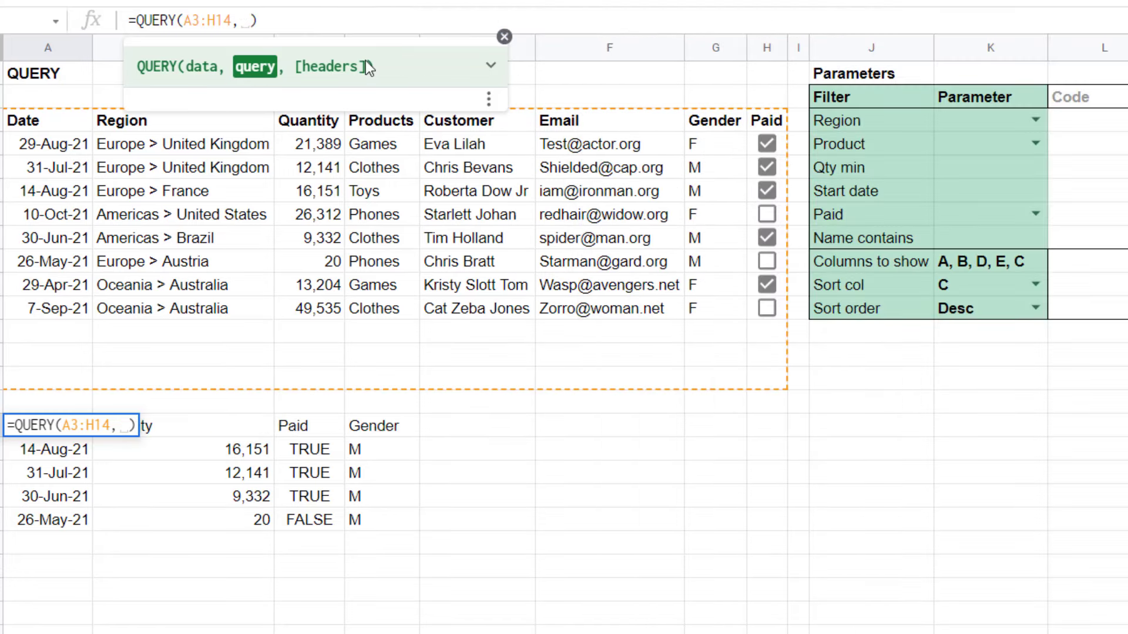
left_click(56, 400)
key("Return")
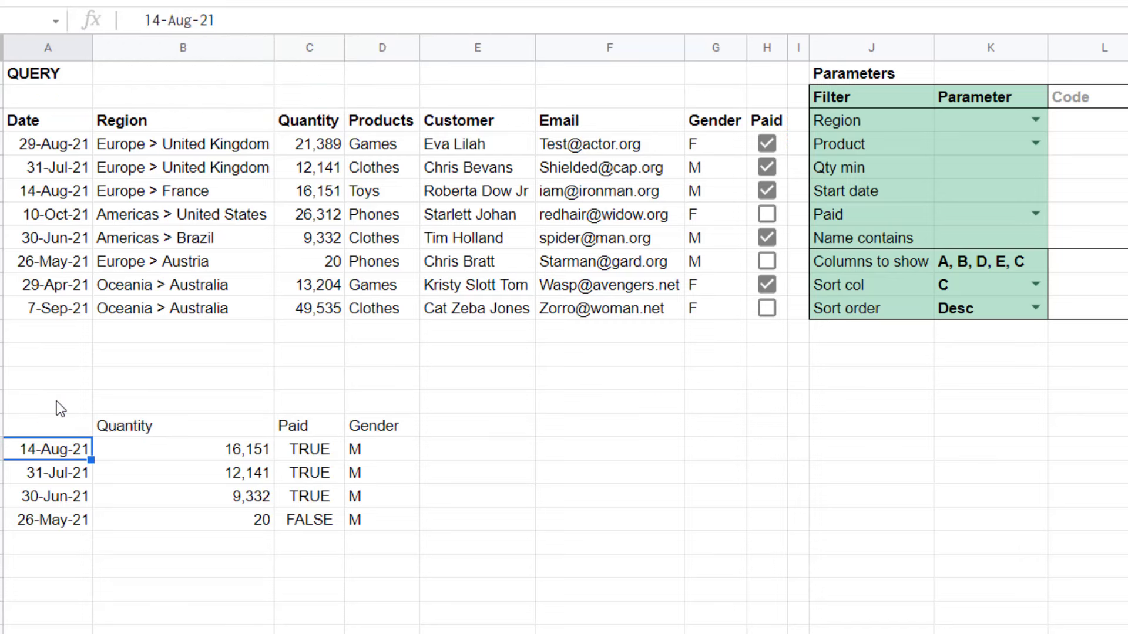
- Paste the cut string Select A, C, H, G where G = 'M' order by C desc into A15, above the QUERY formula
left_click(56, 401)
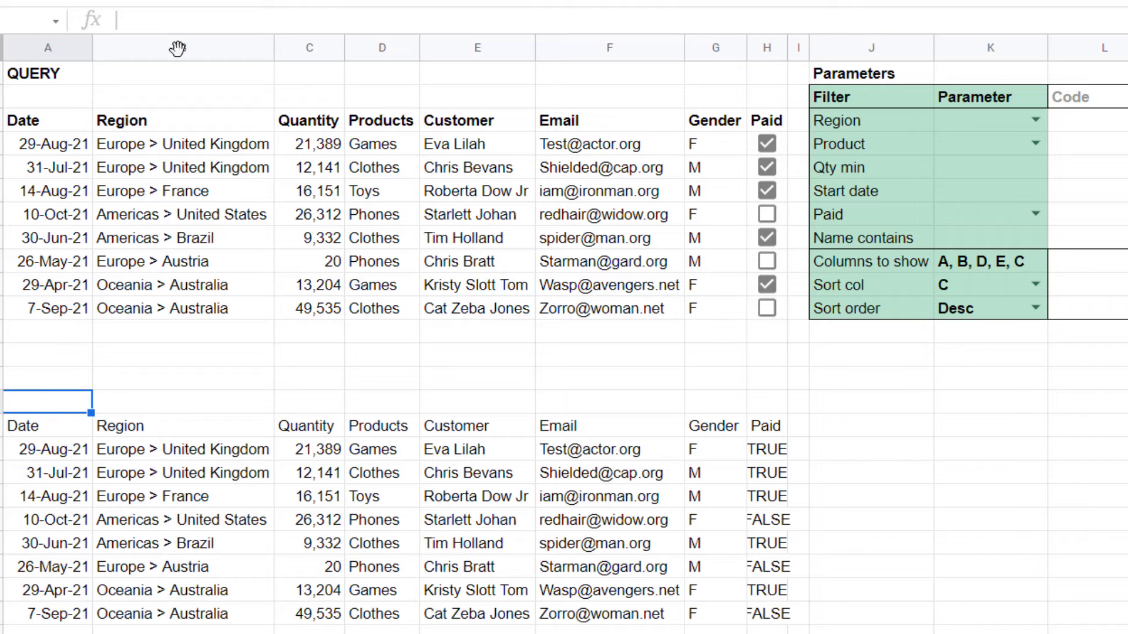
left_click(212, 20)
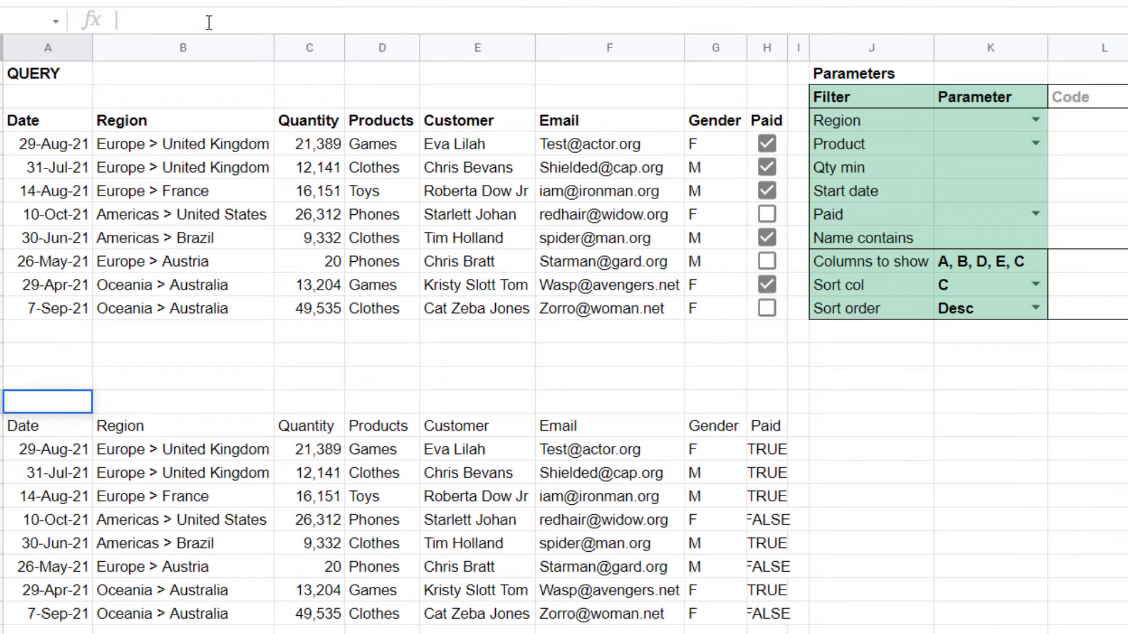
key("ctrl+v")
key("Return")
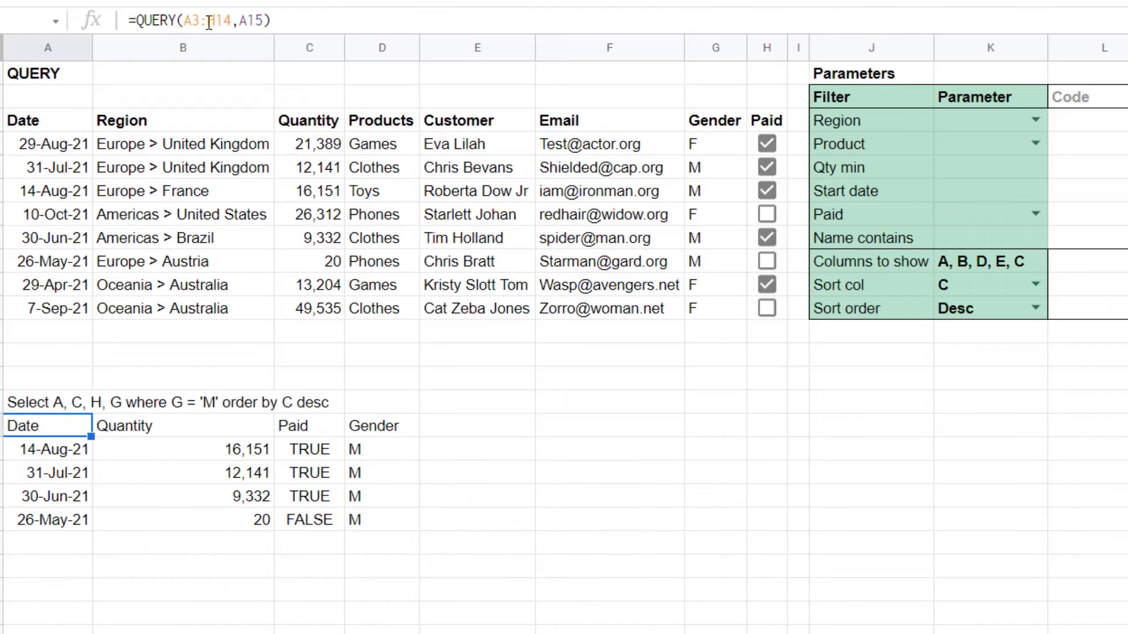
key("Down")
key("Down")
key("Up")
key("Up")
key("Up")
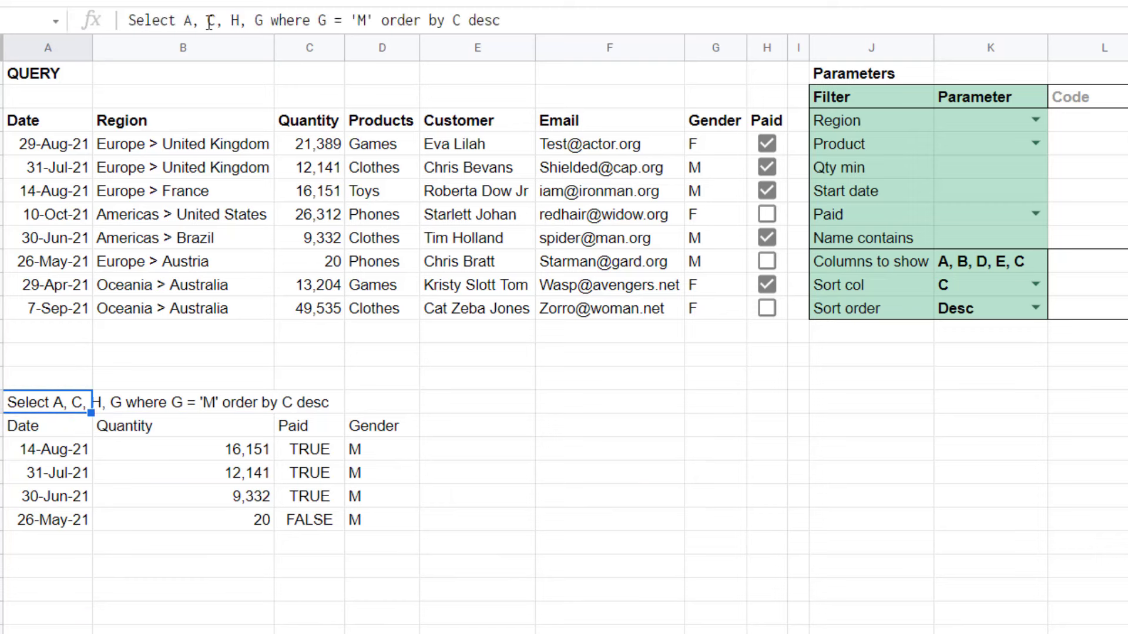
key("Down")
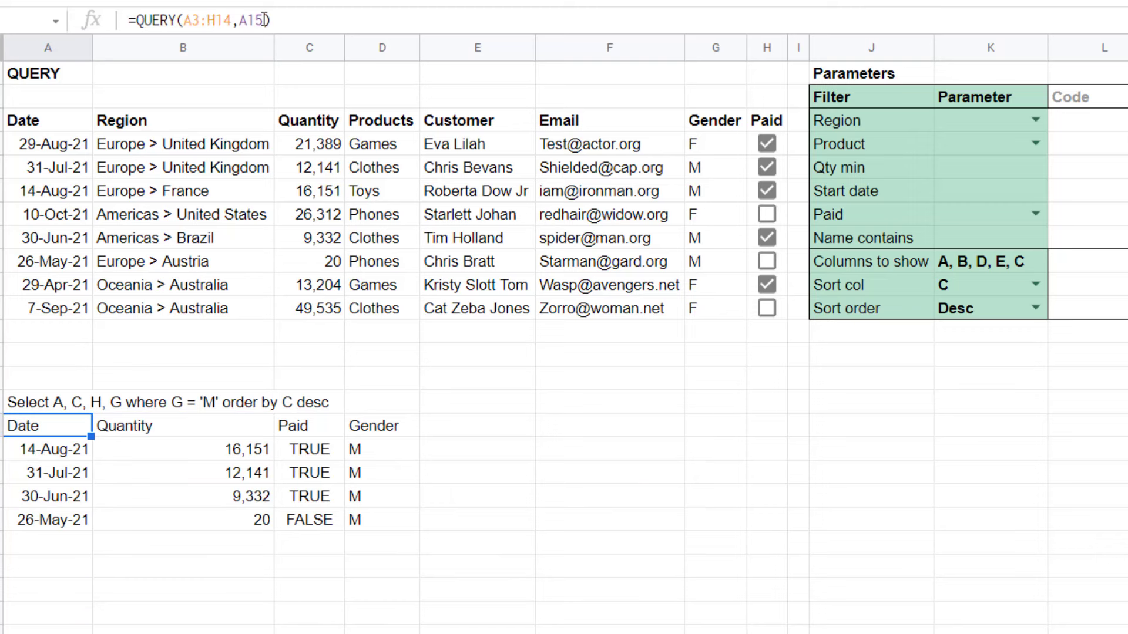
left_click(33, 403)
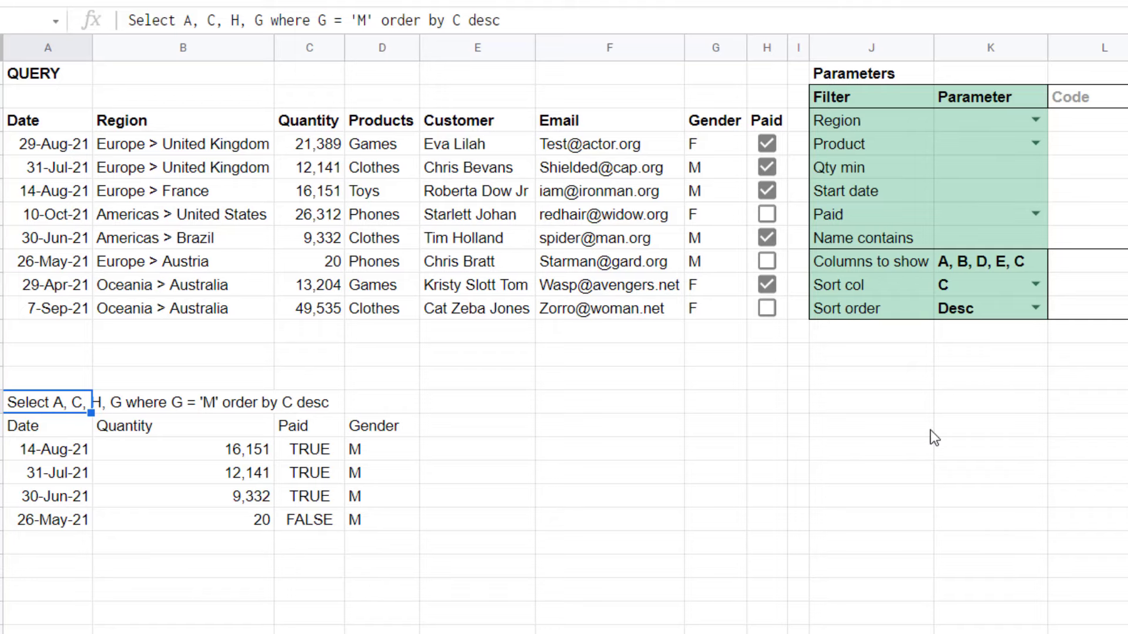
- Enter =IF(K3="","",K3) in the Region row's Code cell L3 and decline the suggested autofill
left_click(1081, 130)
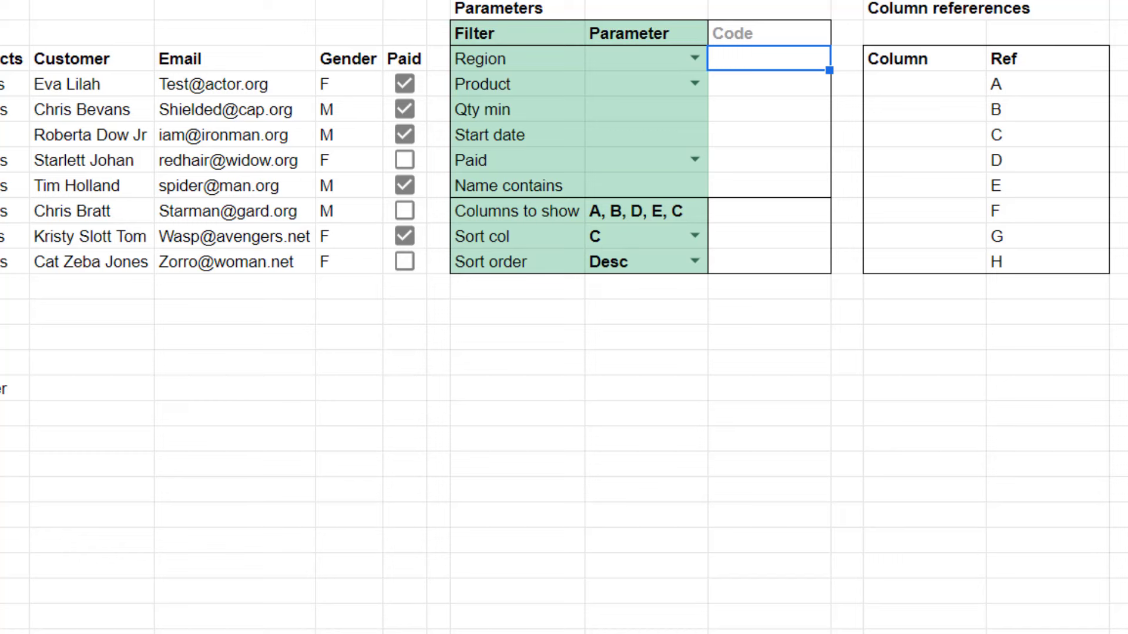
type("=IF(")
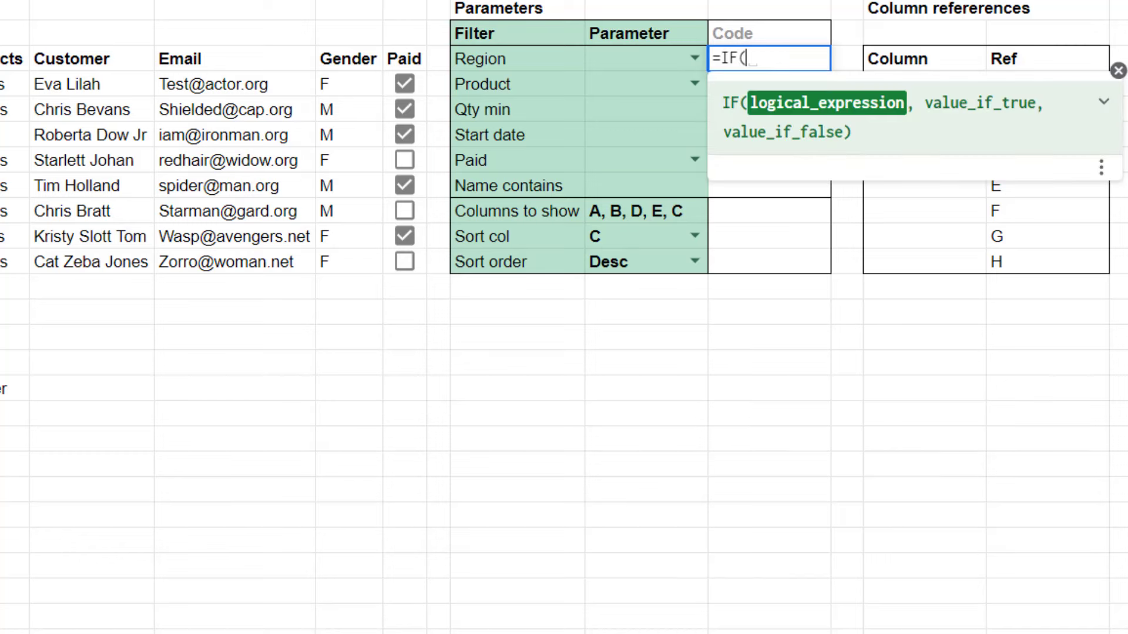
key("Left")
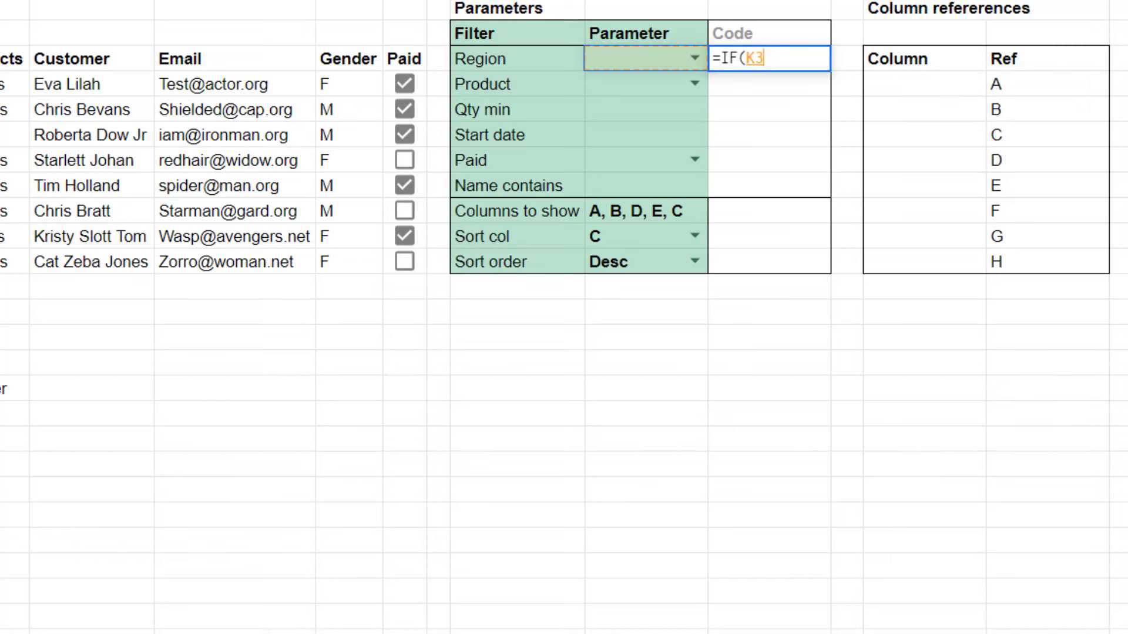
type("=\"\",\"\"")
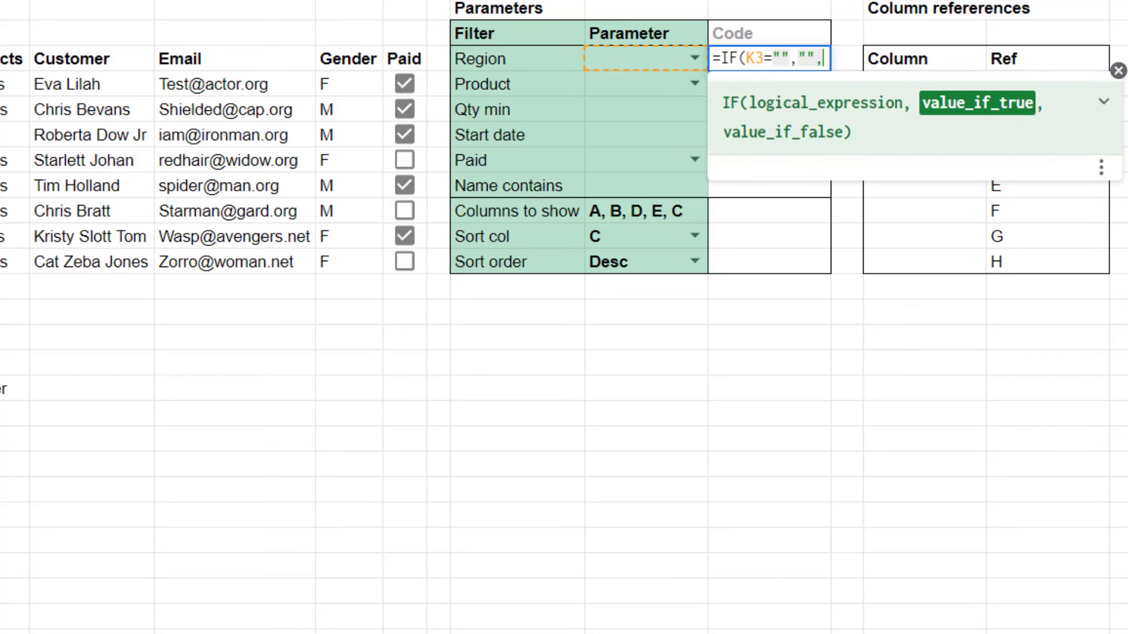
type(",")
key("Left")
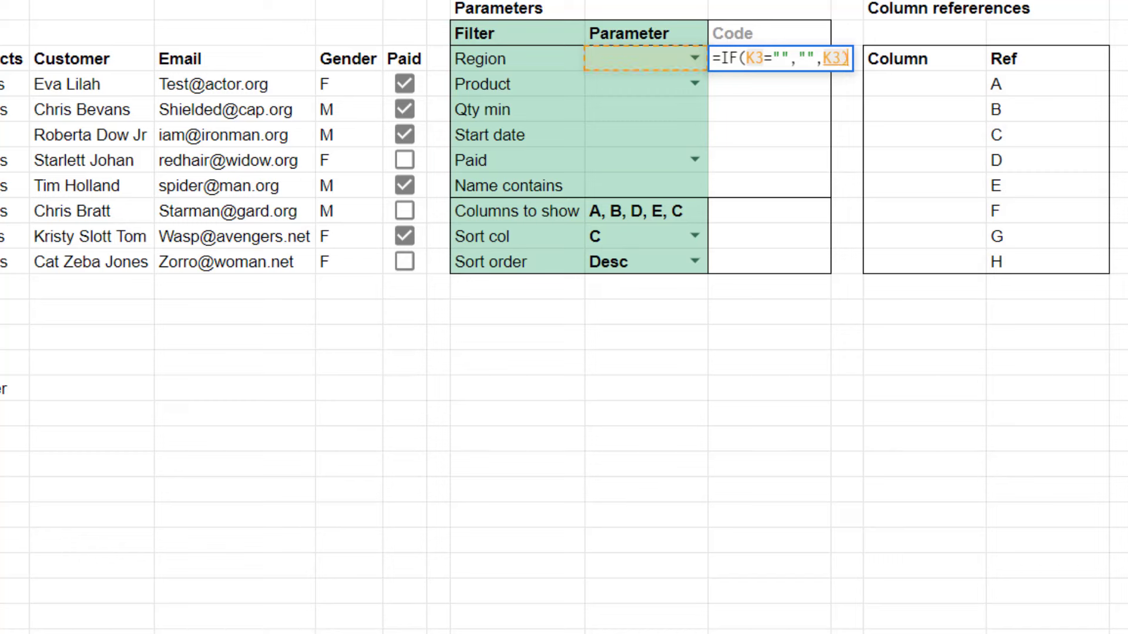
type(")")
key("Return")
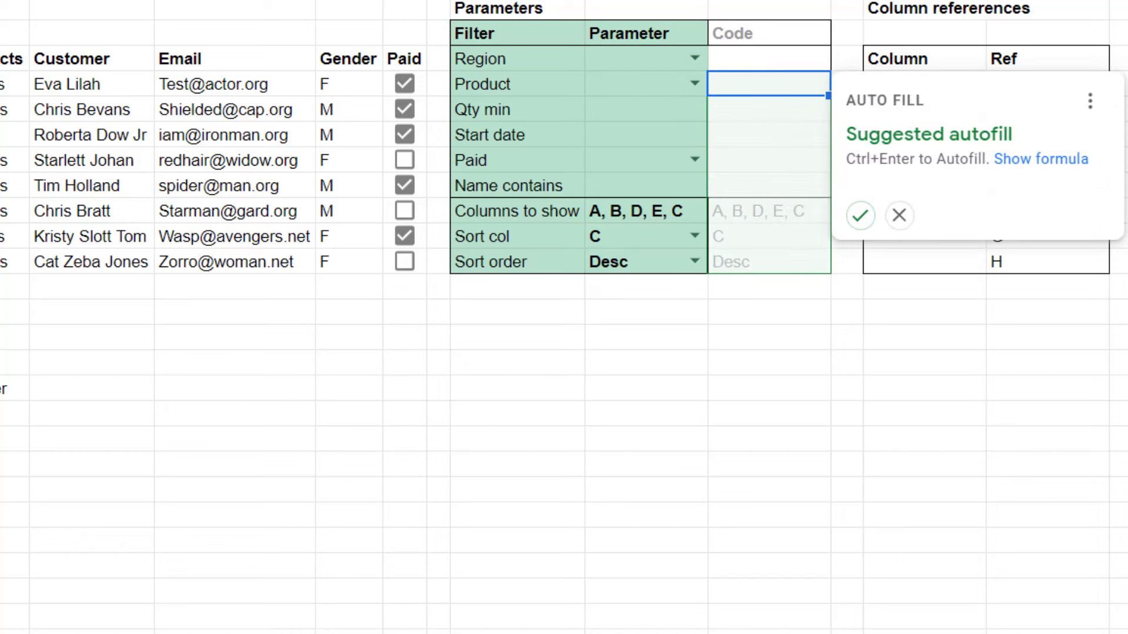
left_click(899, 216)
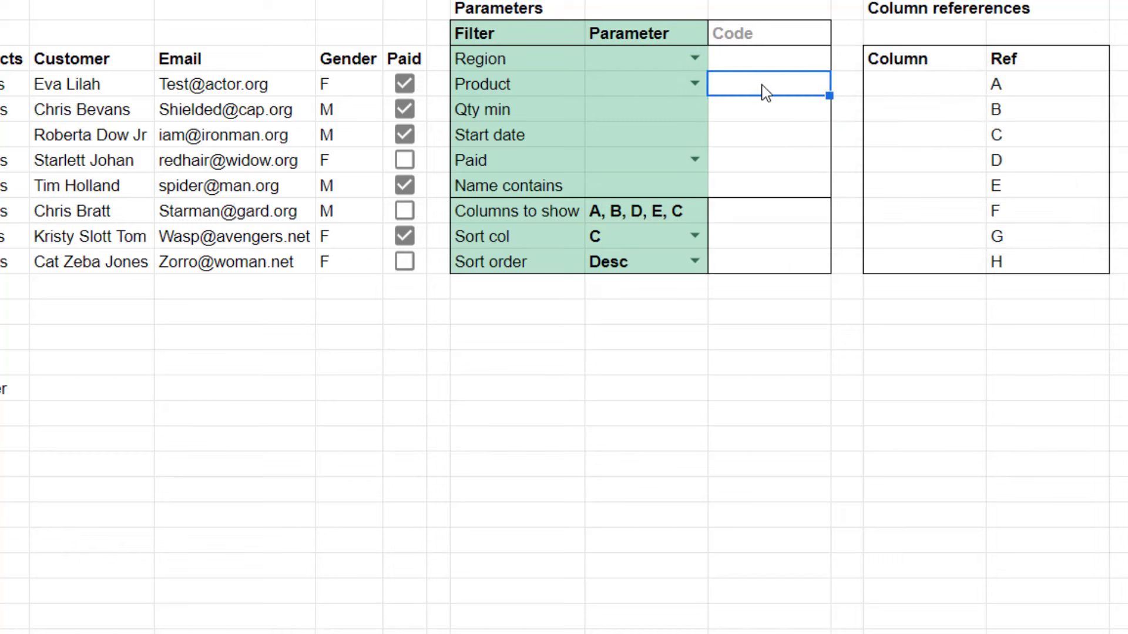
- Set the Region parameter to Europe > France and fit the Code column's width to its content
left_click(759, 60)
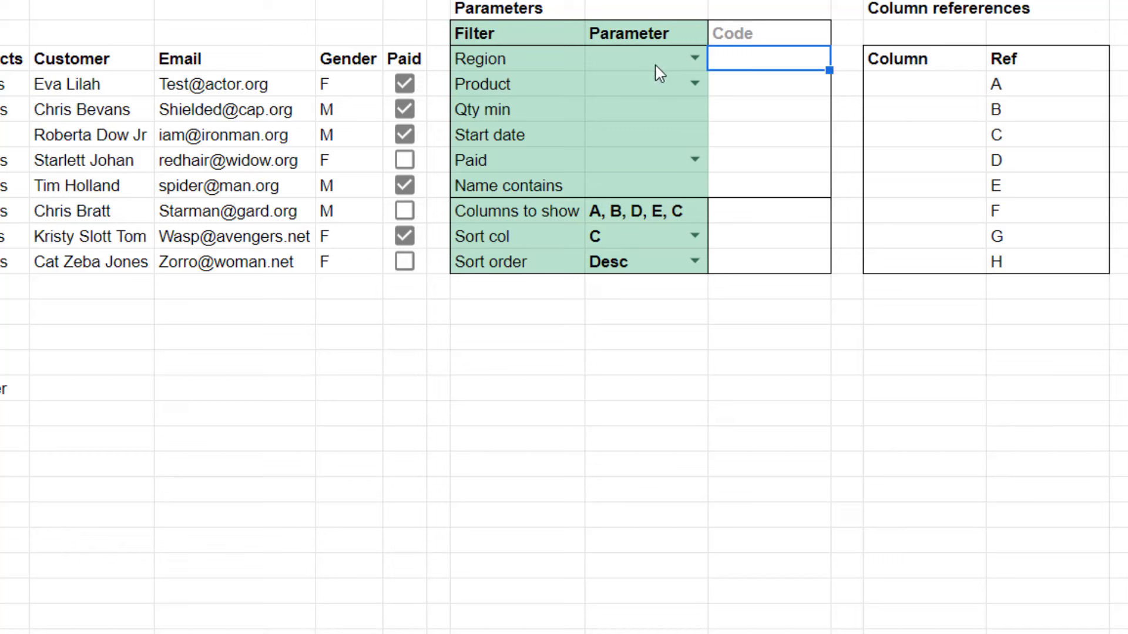
left_click(692, 61)
left_click(692, 59)
left_click(648, 121)
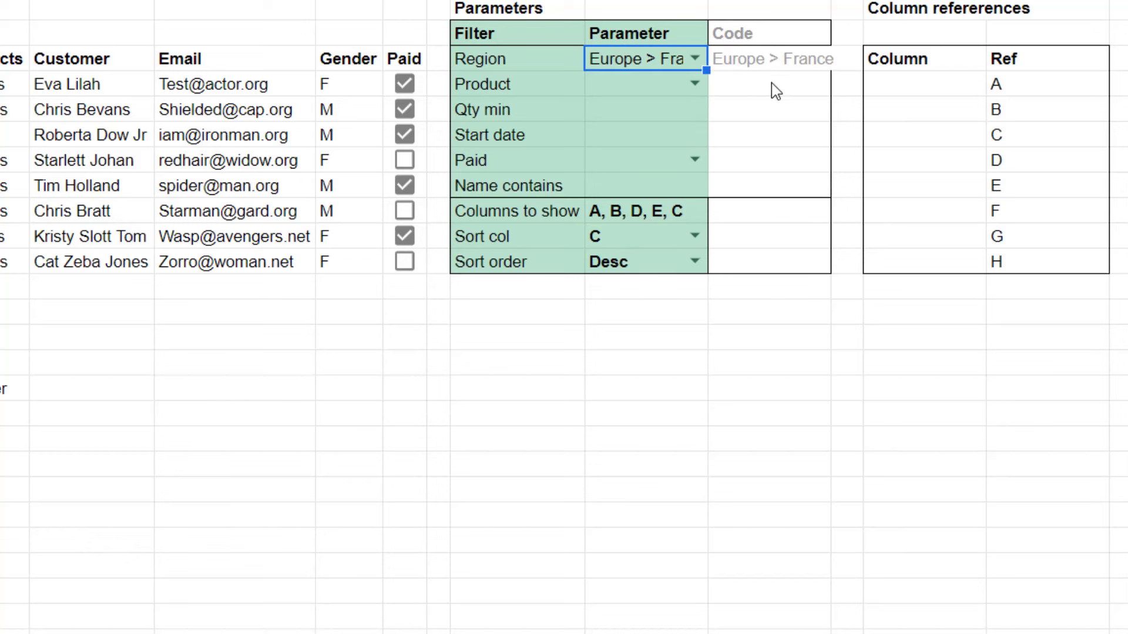
left_click(781, 61)
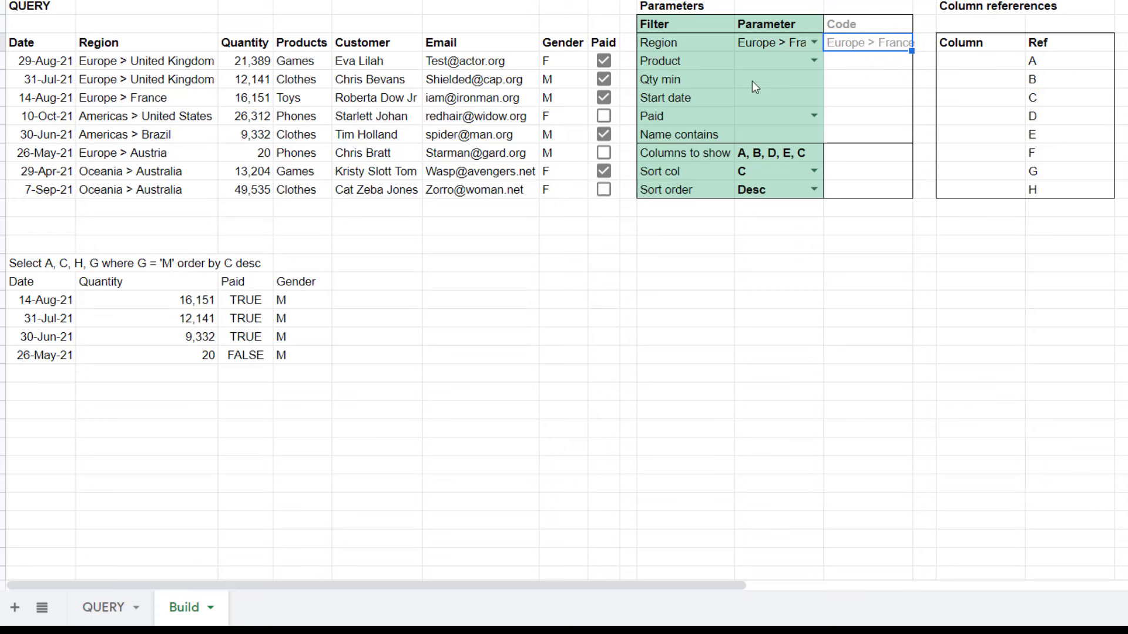
double_click(913, 0)
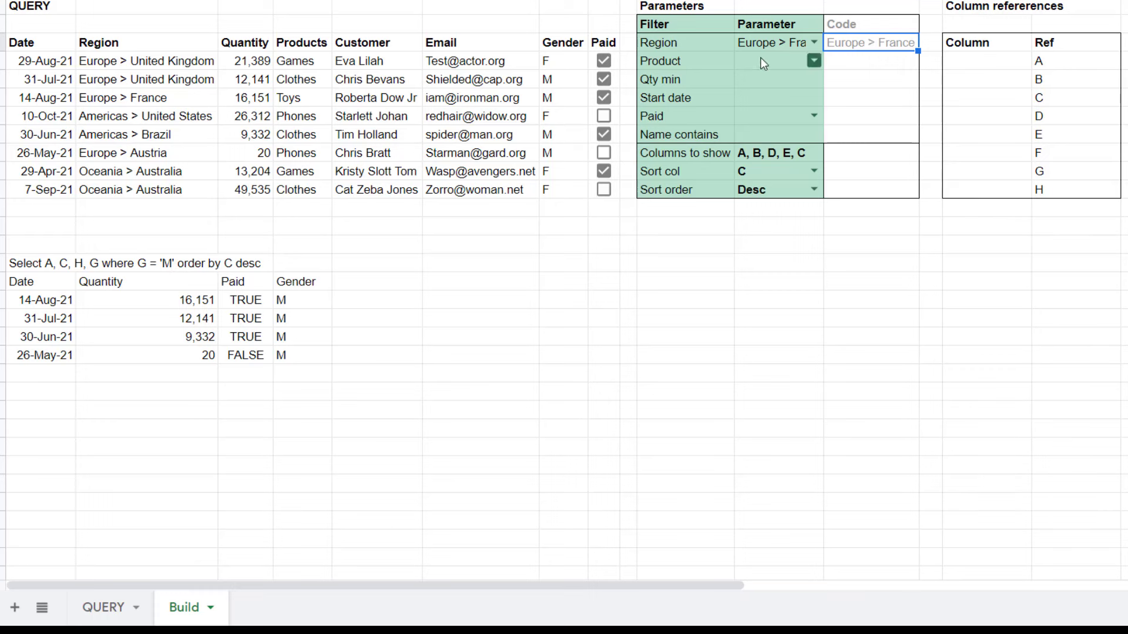
- Change the Region code formula in L3 to =IF(K3="","","B='"&K3&"'") so it outputs a quoted column B condition
left_click(235, 14)
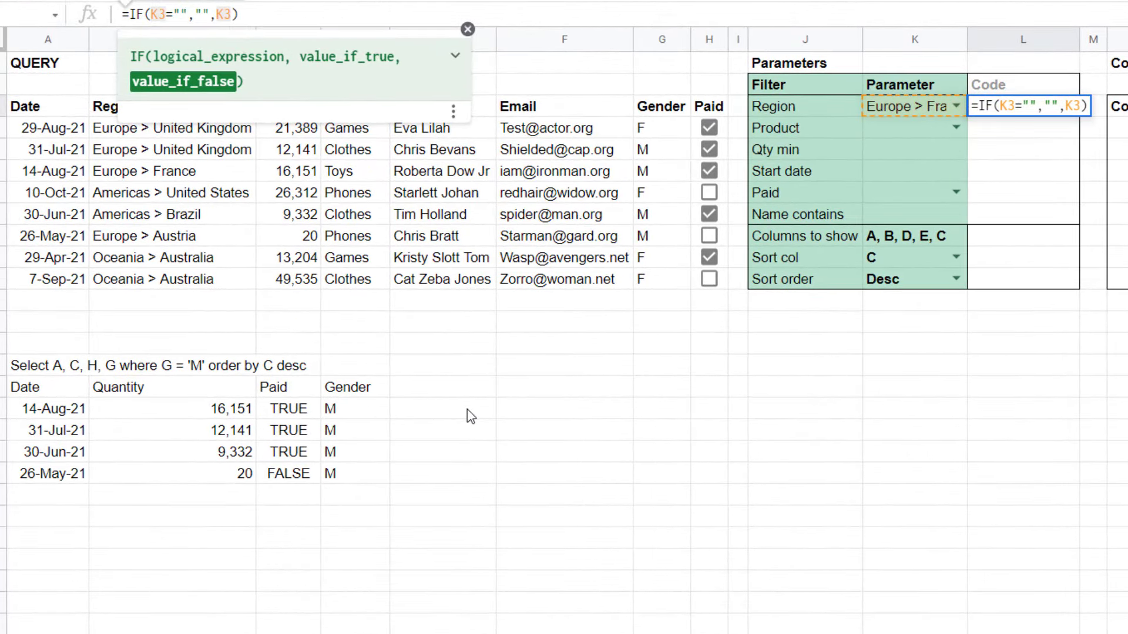
type("\"")
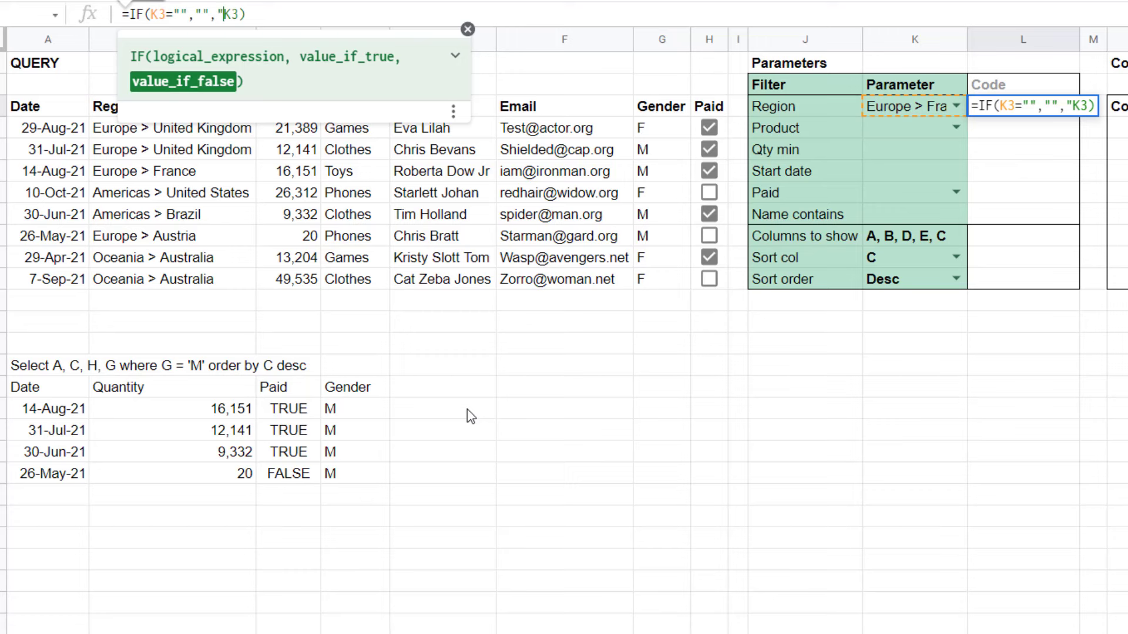
type("B=")
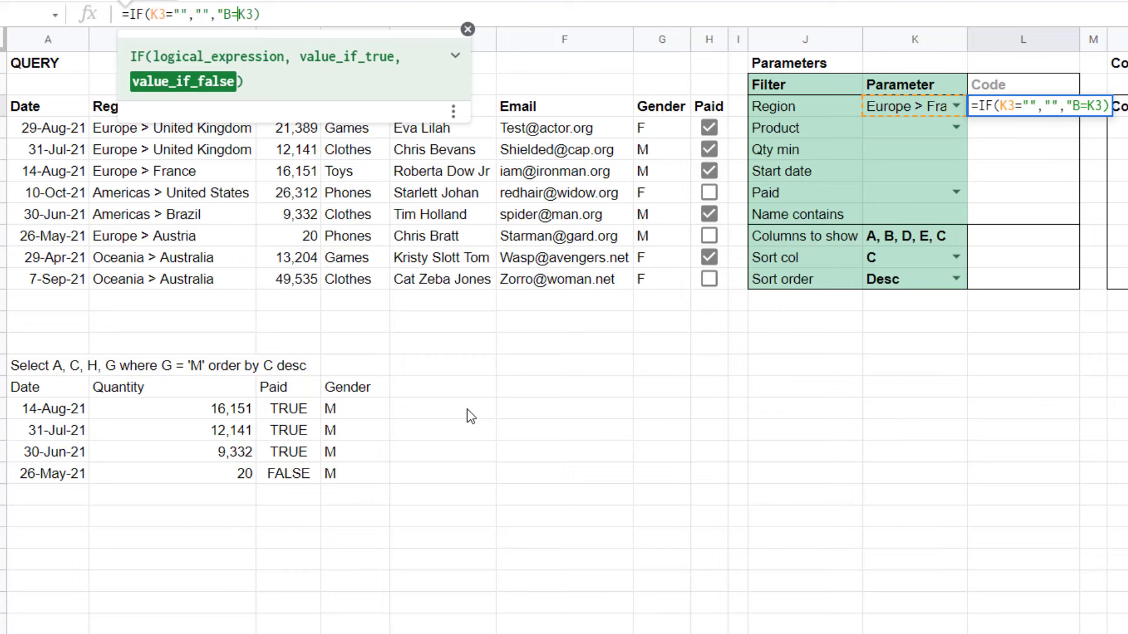
type("'\"")
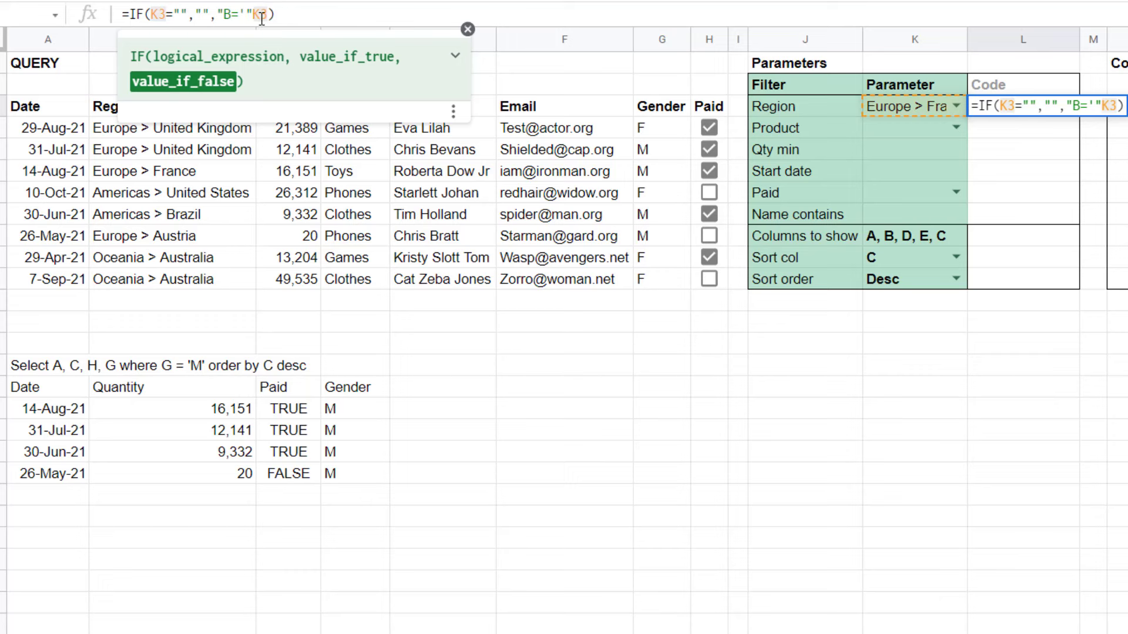
type("&")
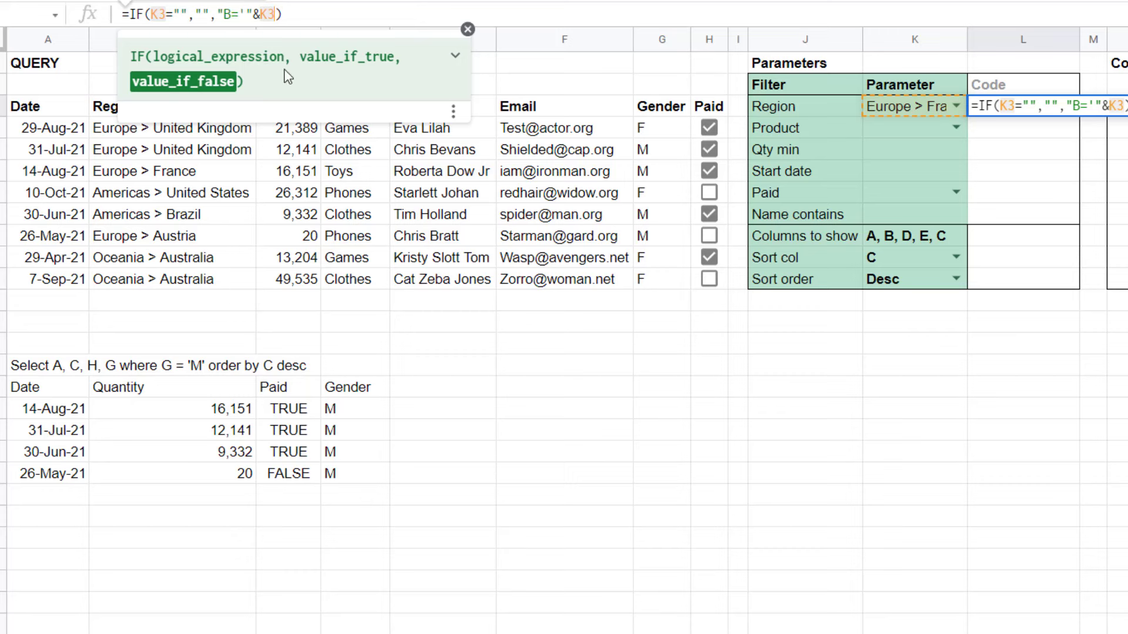
type("&")
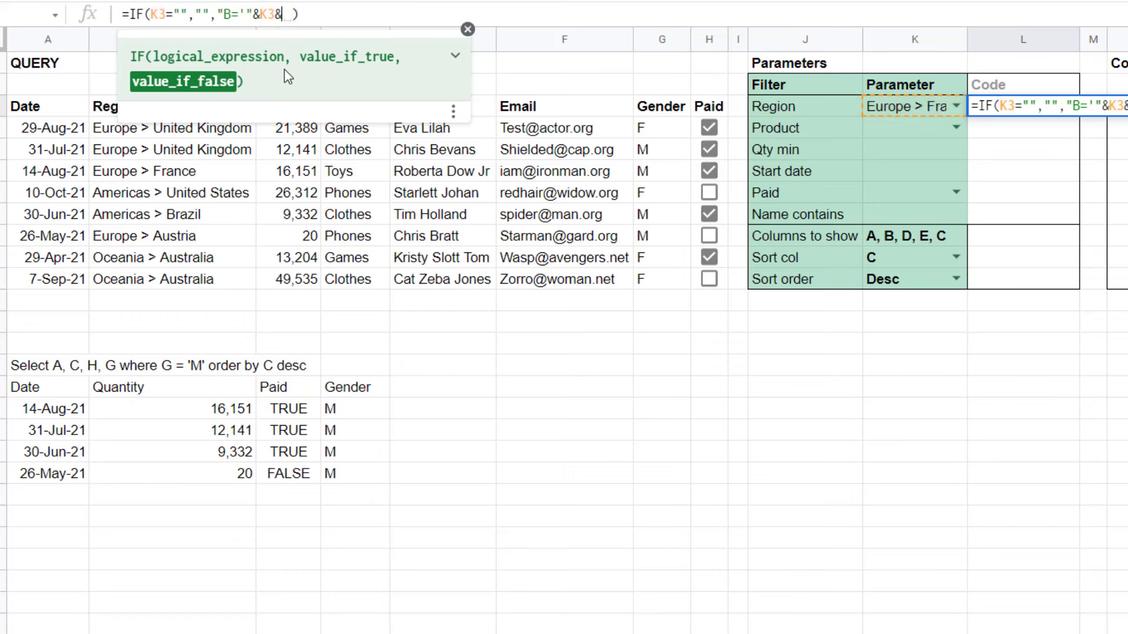
type("\"")
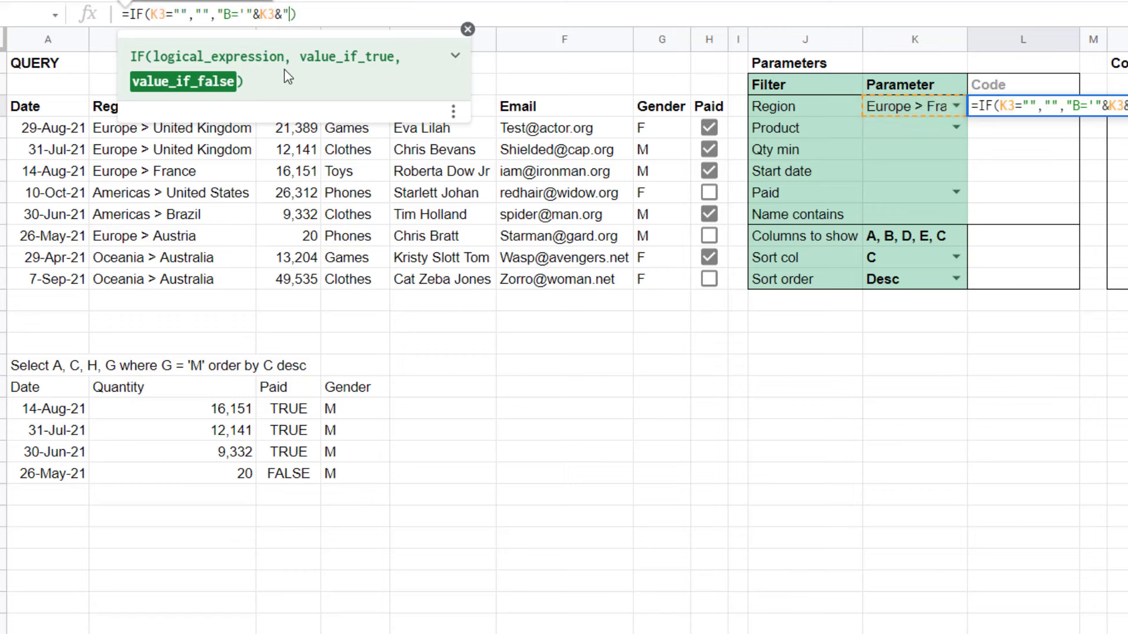
type("'\"")
key("Return")
key("Up")
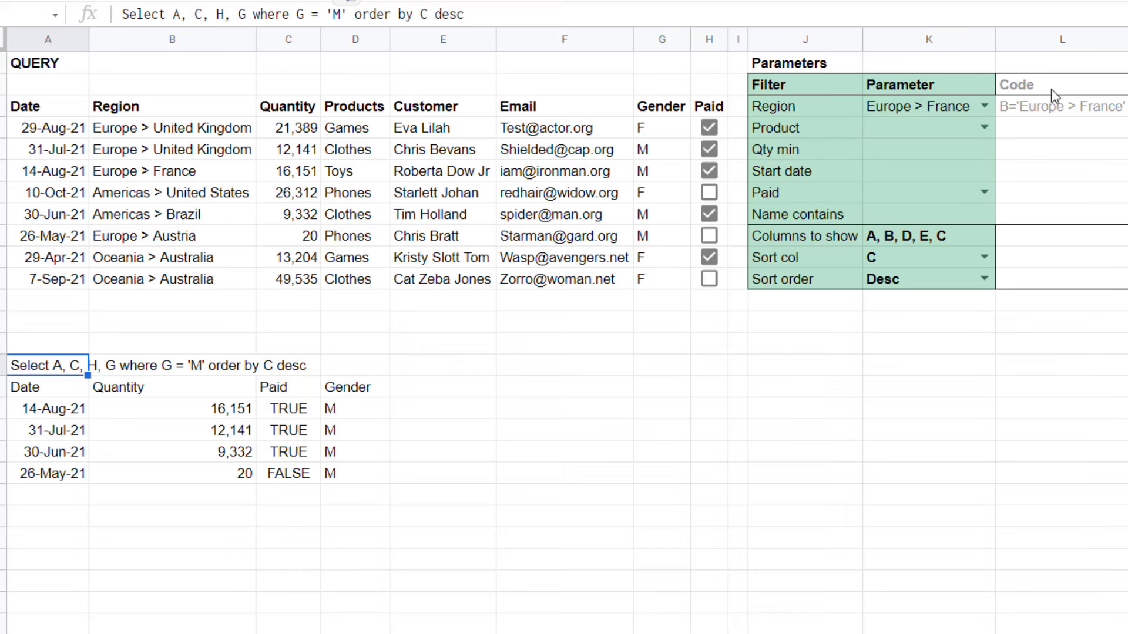
- Turn the query text in A15 into a quoted string formula, ="Select A, C, H, G where G = 'M' order by C desc"
key("Return")
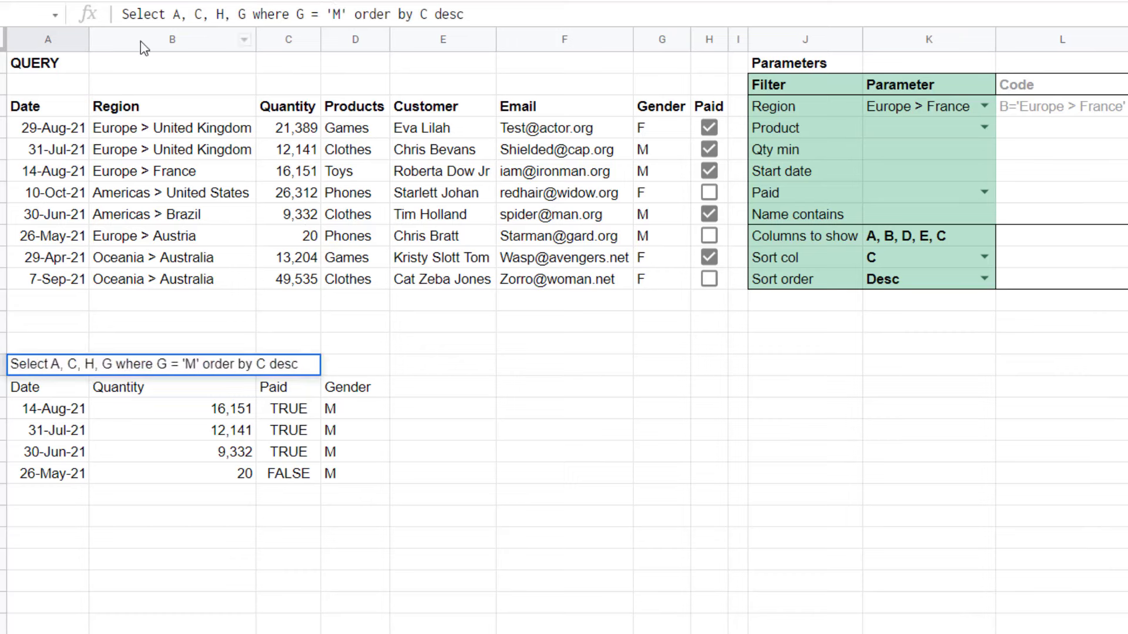
key("Home")
type("=\"")
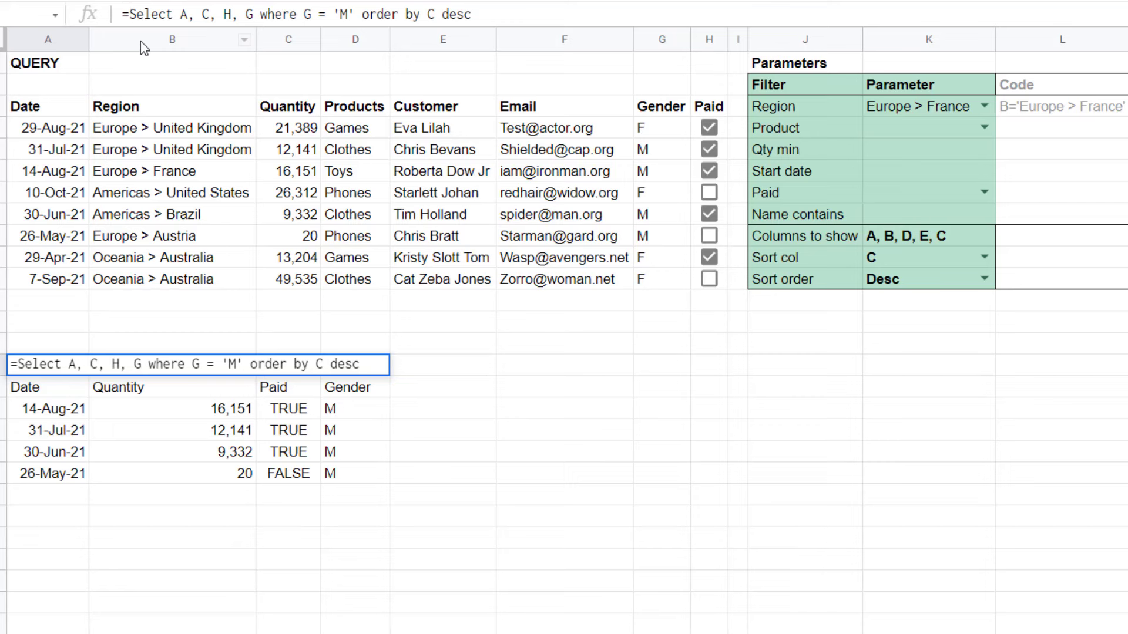
left_click(491, 19)
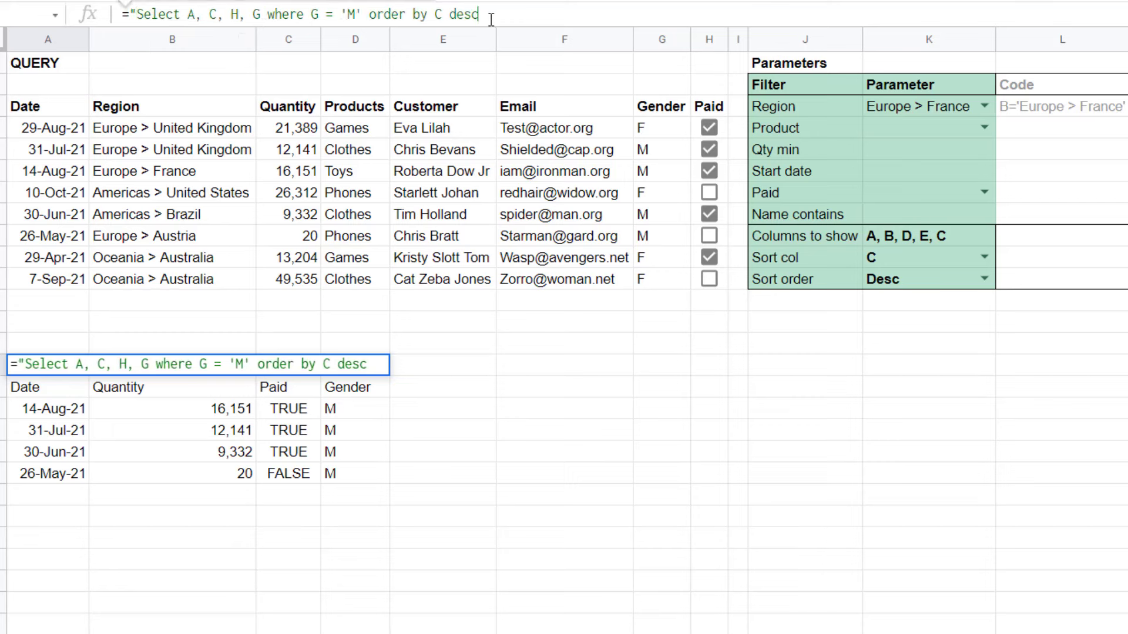
type("\"")
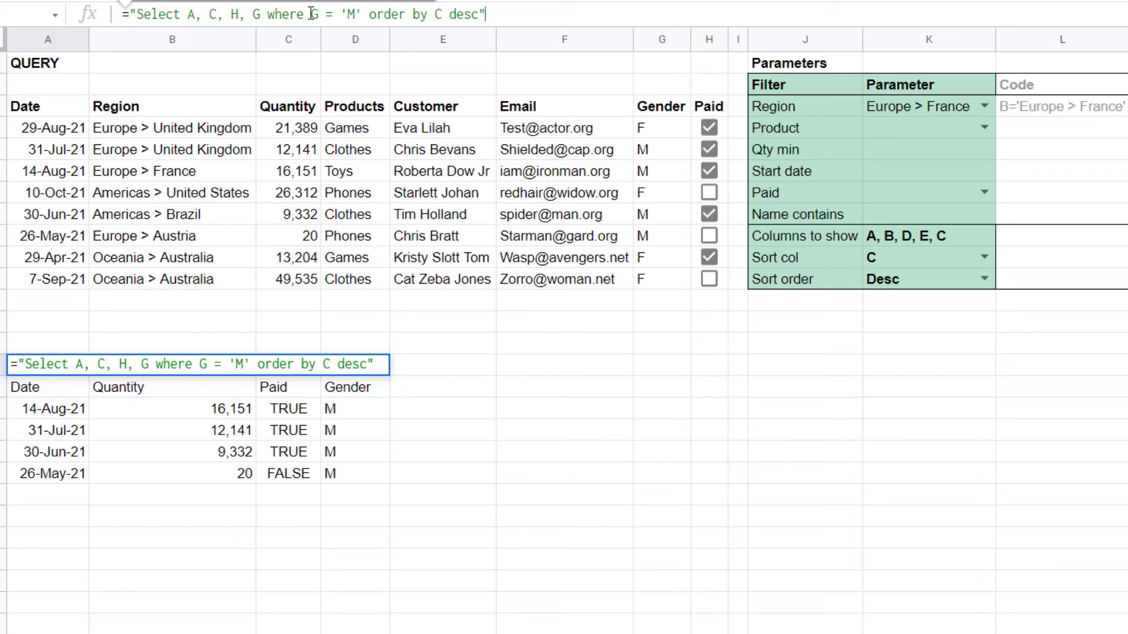
- Replace the G = 'M' condition in A15 with the Region code cell, giving ="Select A, C, H, G where "&L3&" order by C desc"
left_click_drag(311, 13, 363, 13)
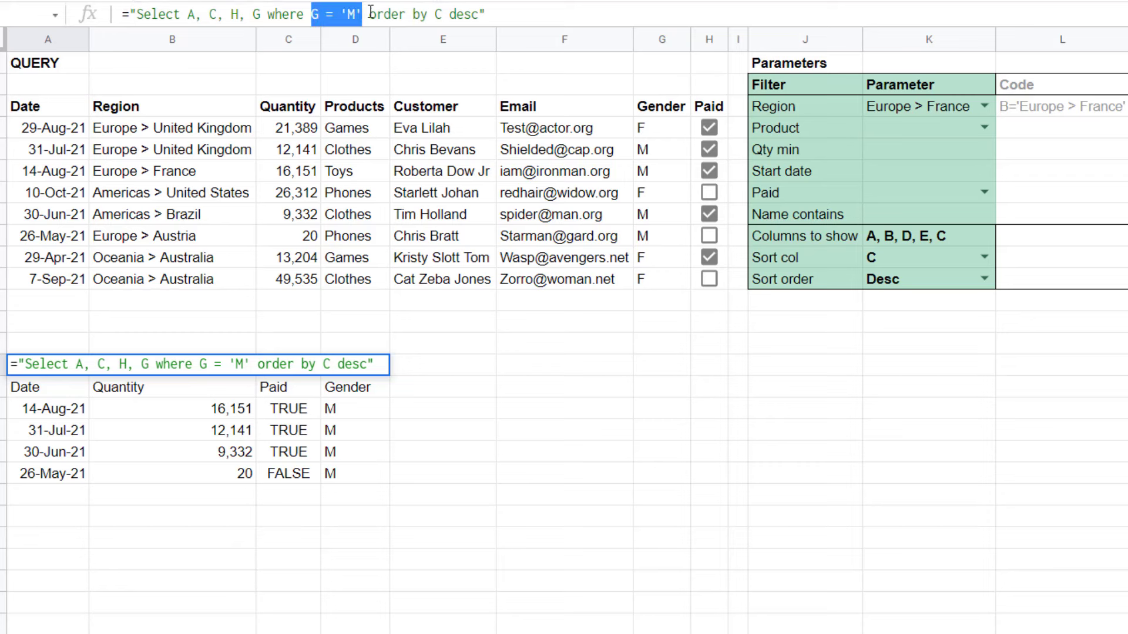
type("\"")
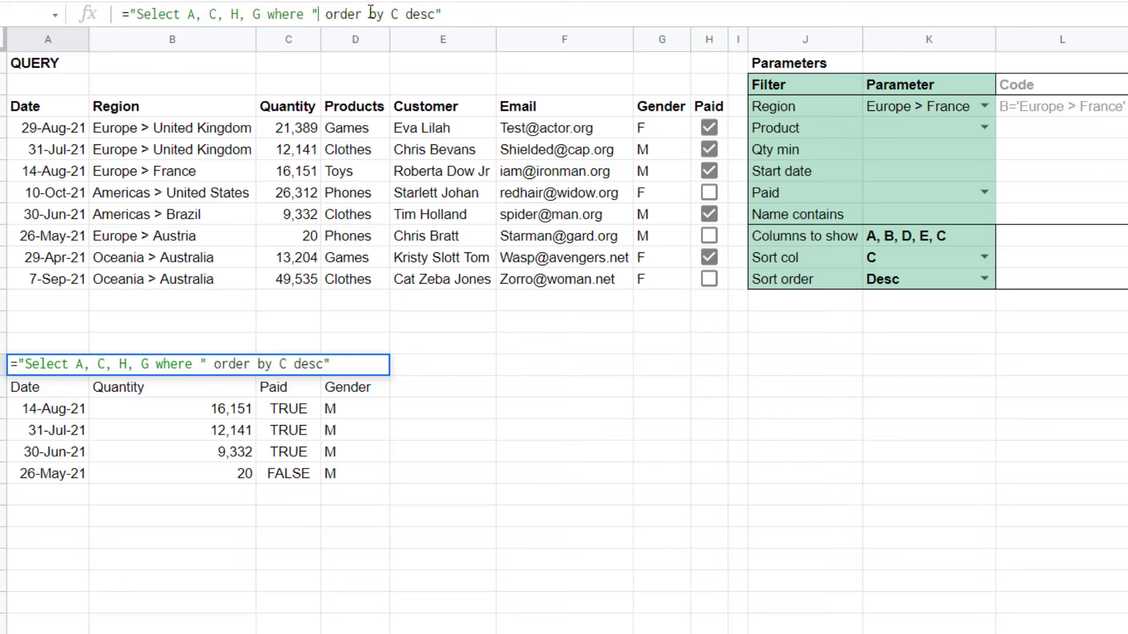
type("&")
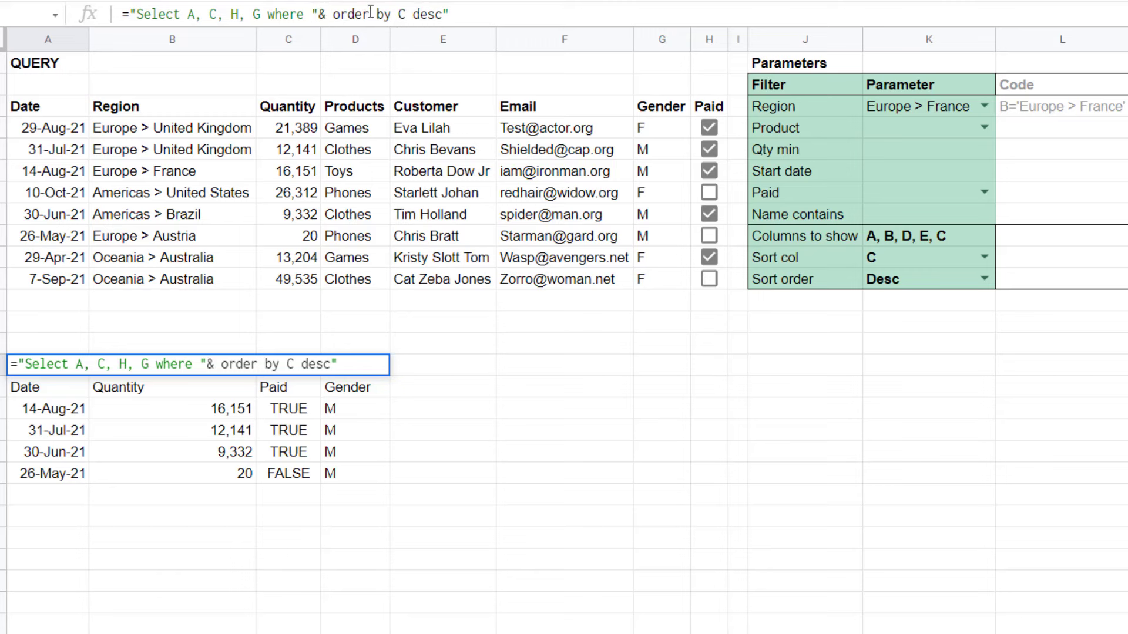
left_click(1045, 112)
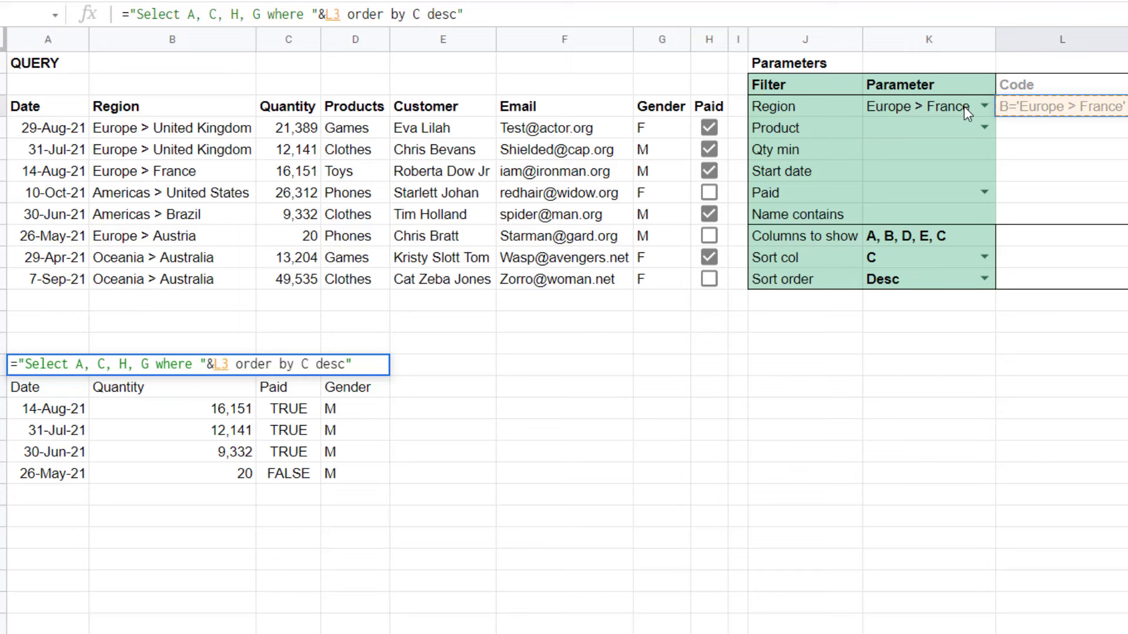
type("&\"")
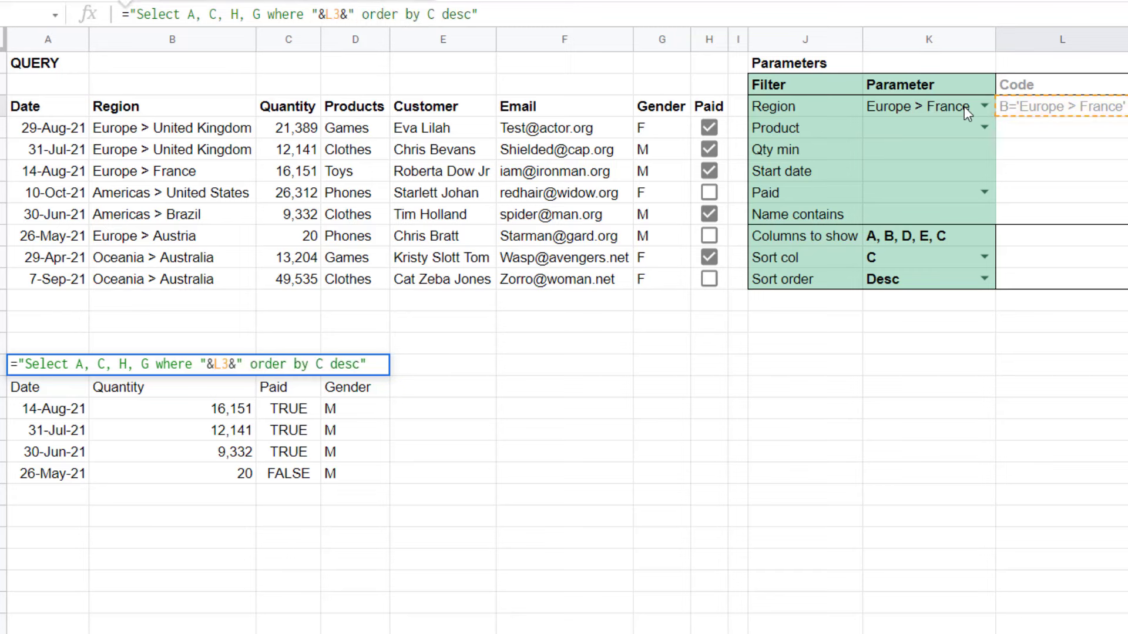
key("Return")
key("Up")
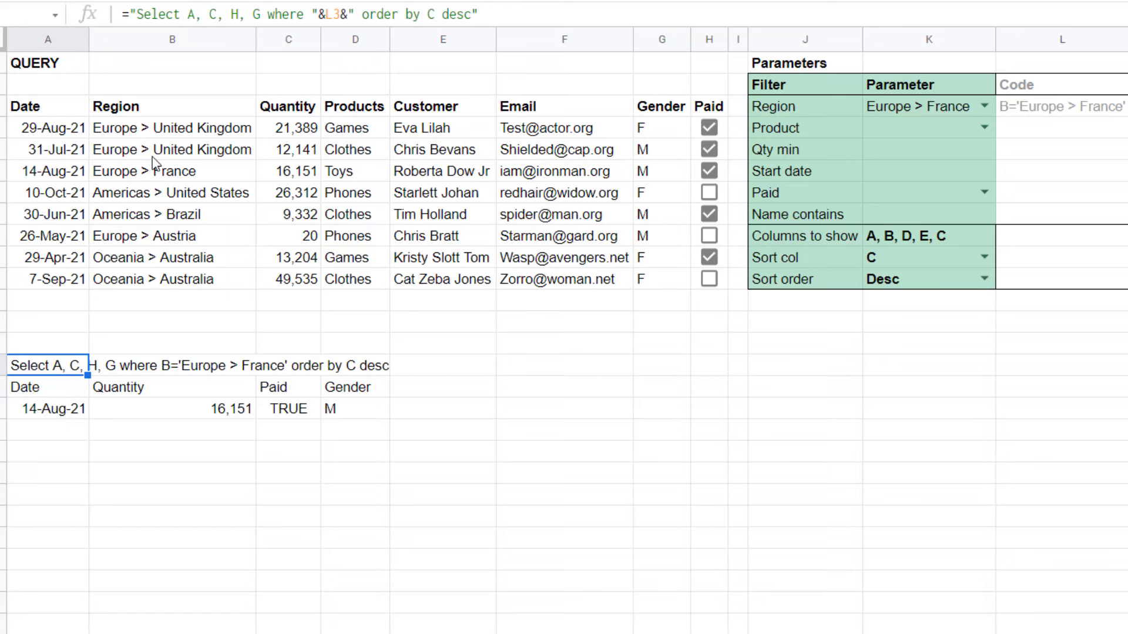
- Fill Europe > France from B6 down to B9 in the Region column and inspect the formulas in A16 and A15
left_click(202, 173)
left_click_drag(255, 182, 242, 237)
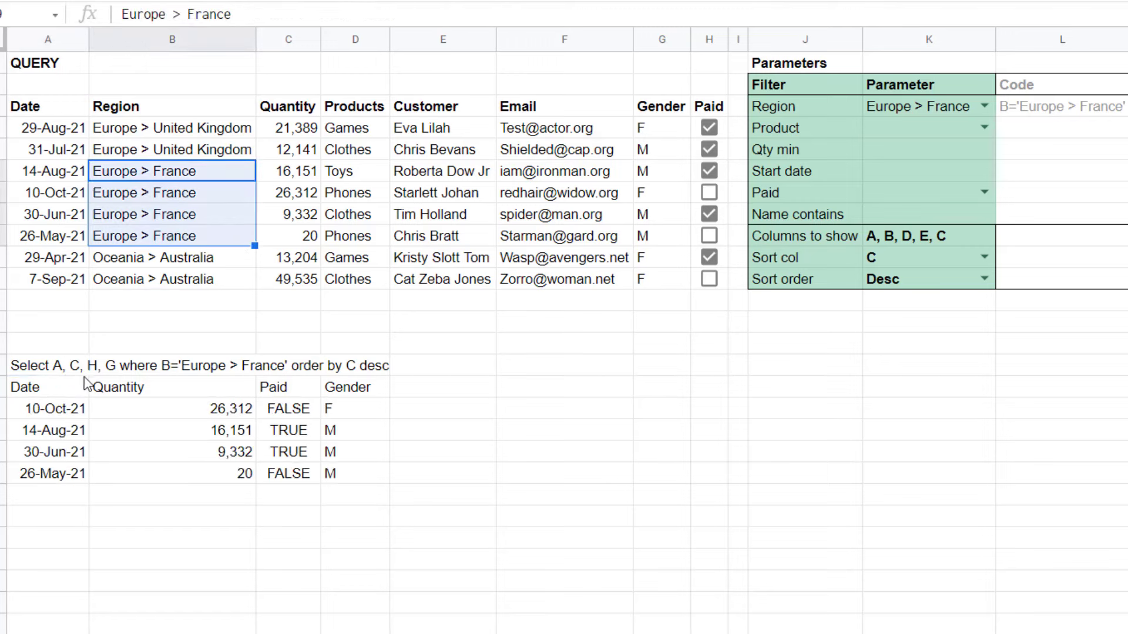
left_click(35, 387)
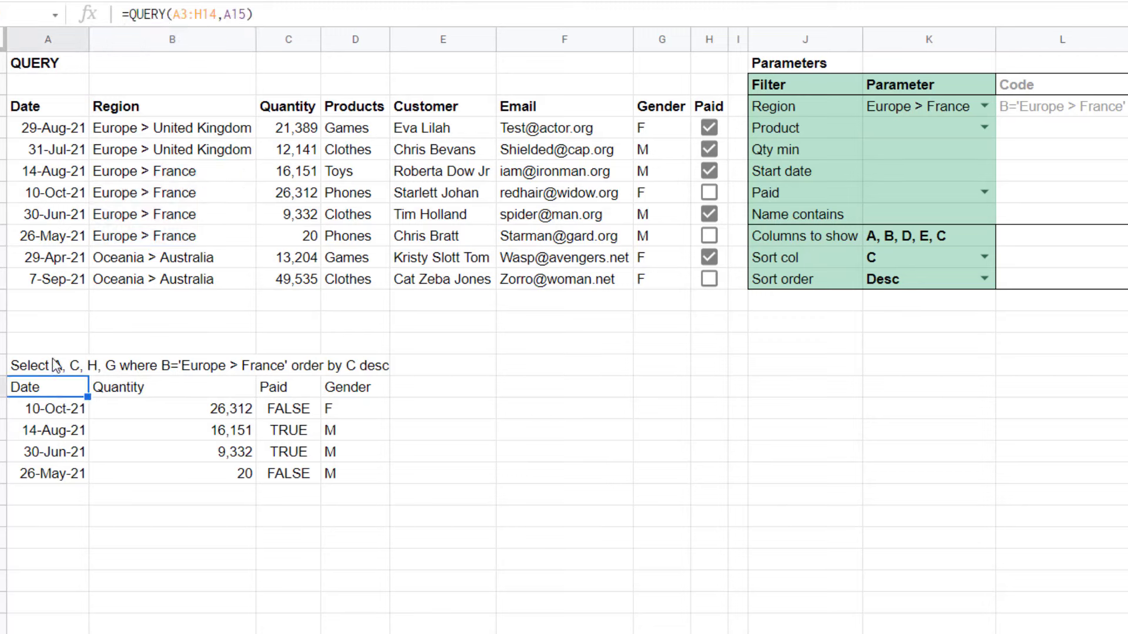
left_click(56, 367)
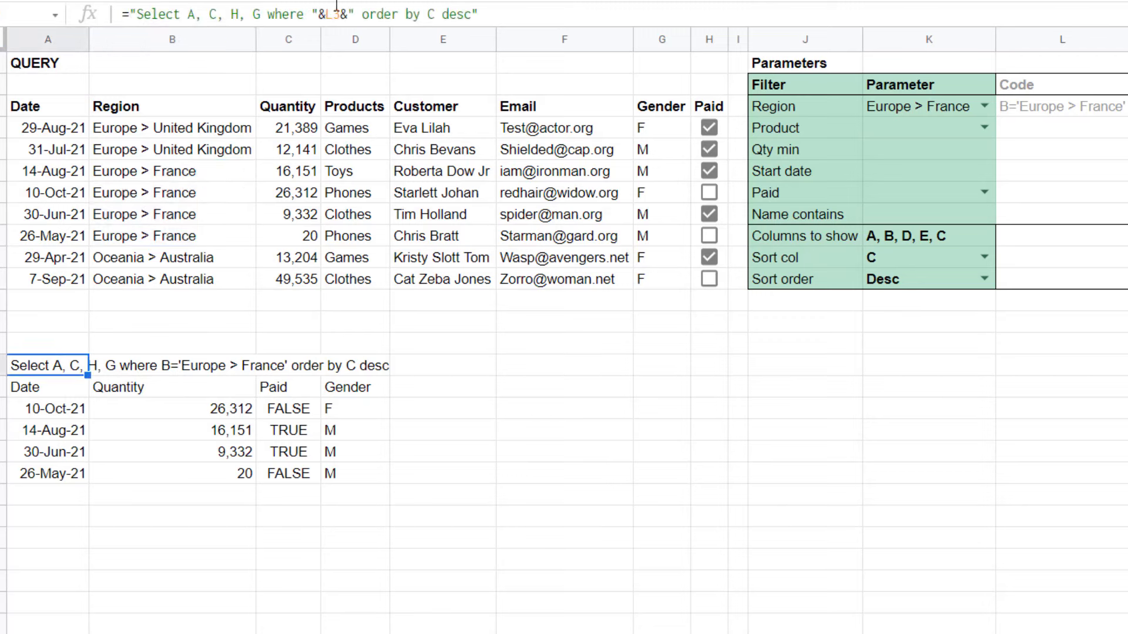
- Copy the Region code formula from L3 down to L4 and set the Product parameter to Toys
left_click(1046, 134)
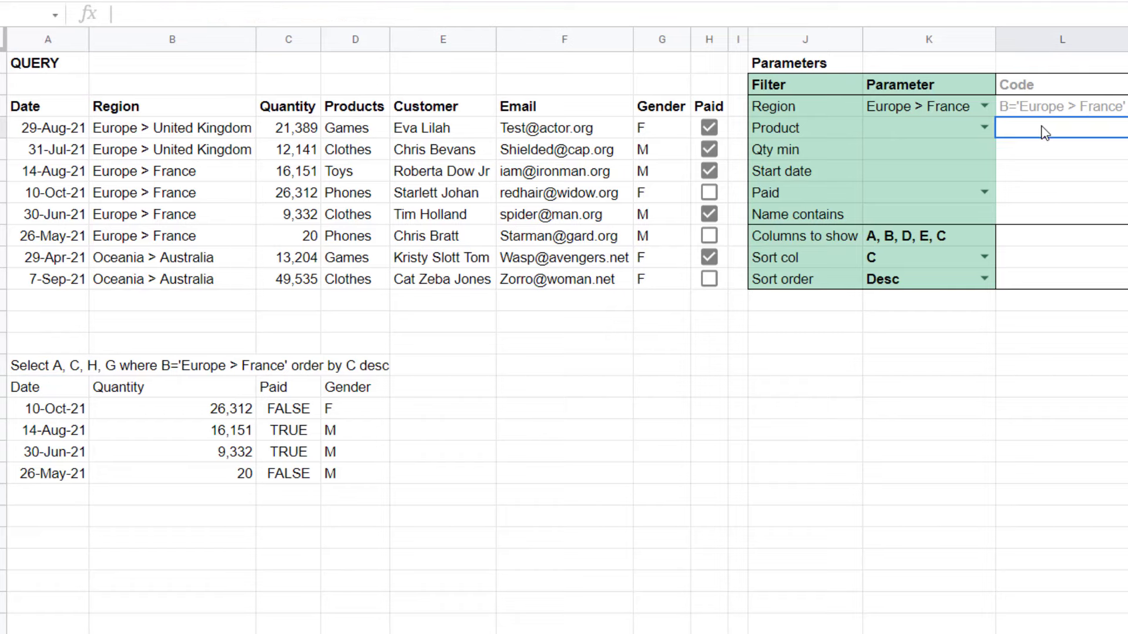
left_click(1057, 109)
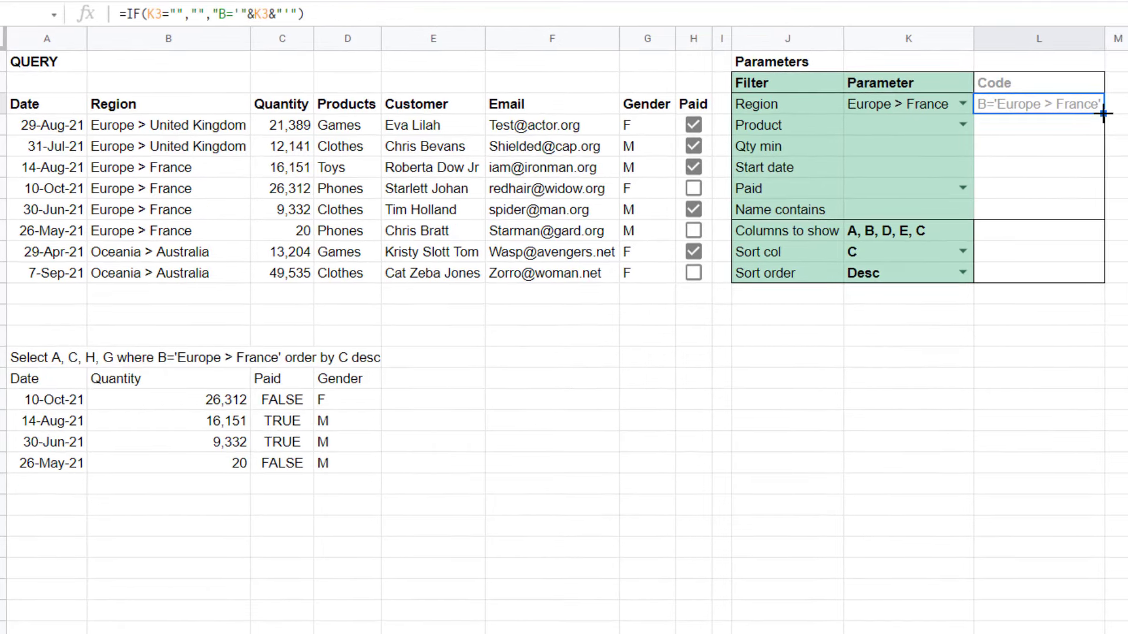
left_click_drag(1106, 114, 1089, 140)
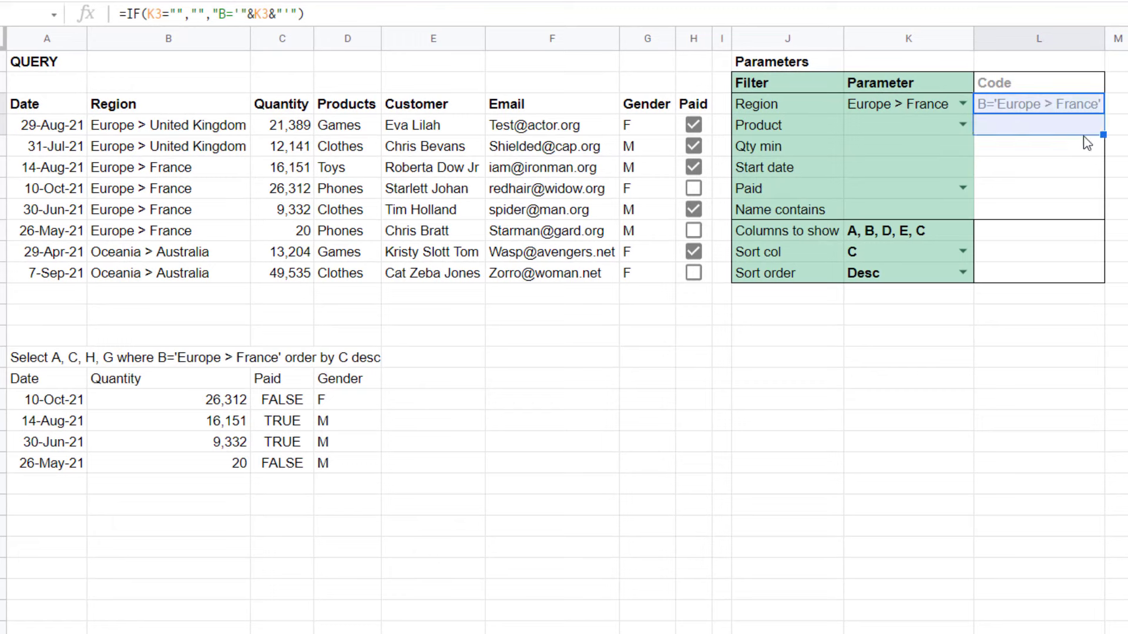
left_click(925, 129)
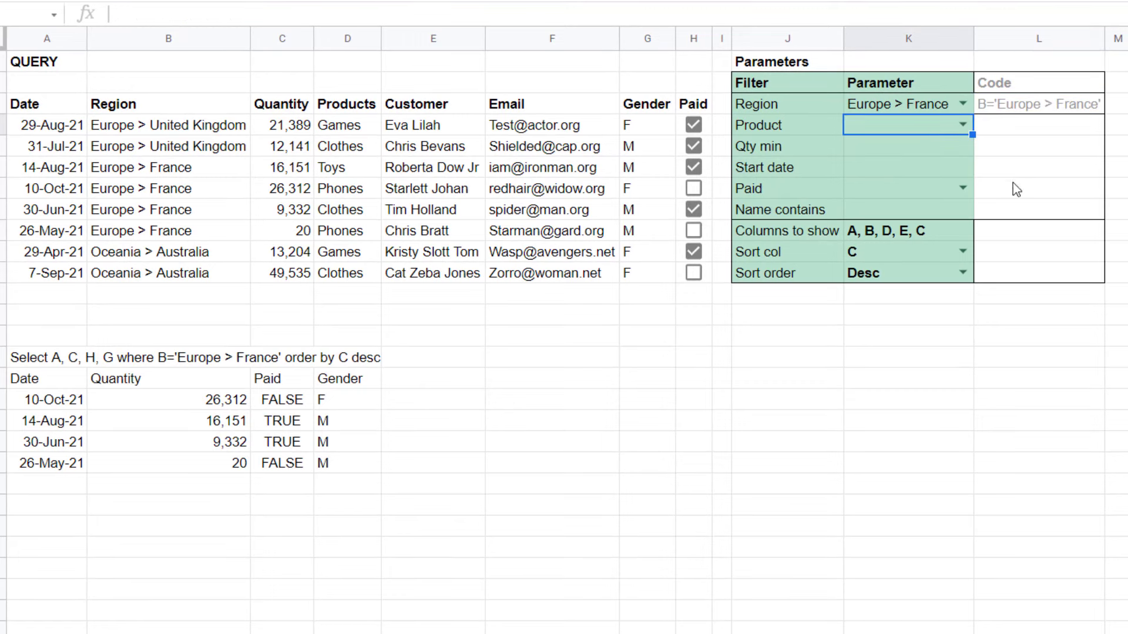
type("to")
key("Return")
- Change the Product code formula in L4 to test column D: =IF(K4="","","D='"&K4&"'")
key("Up")
key("Right")
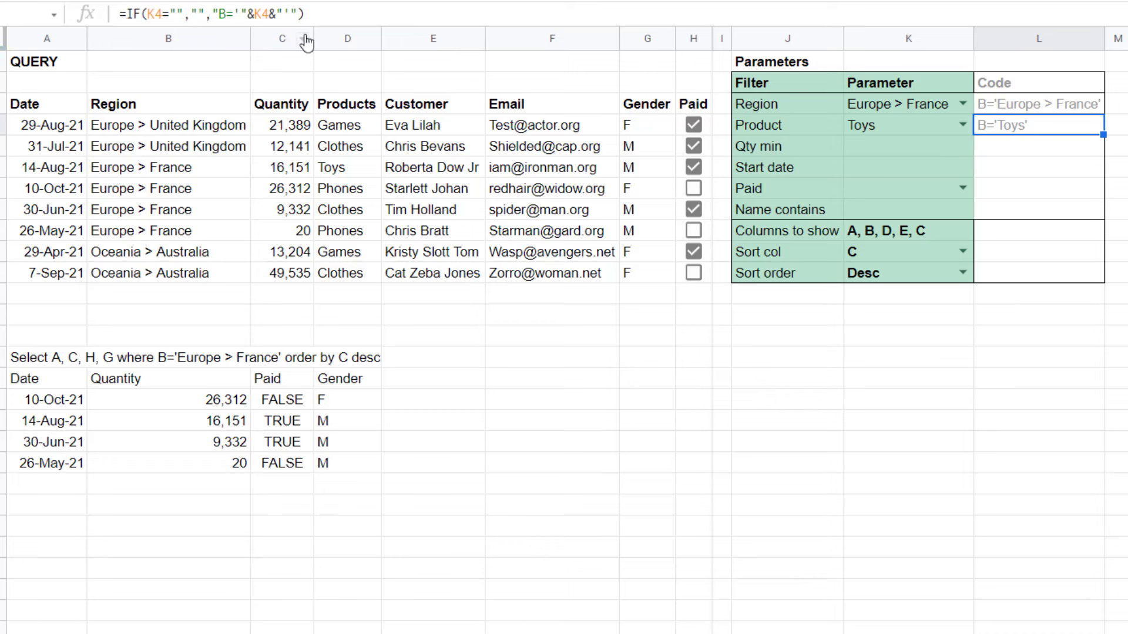
left_click_drag(228, 15, 221, 15)
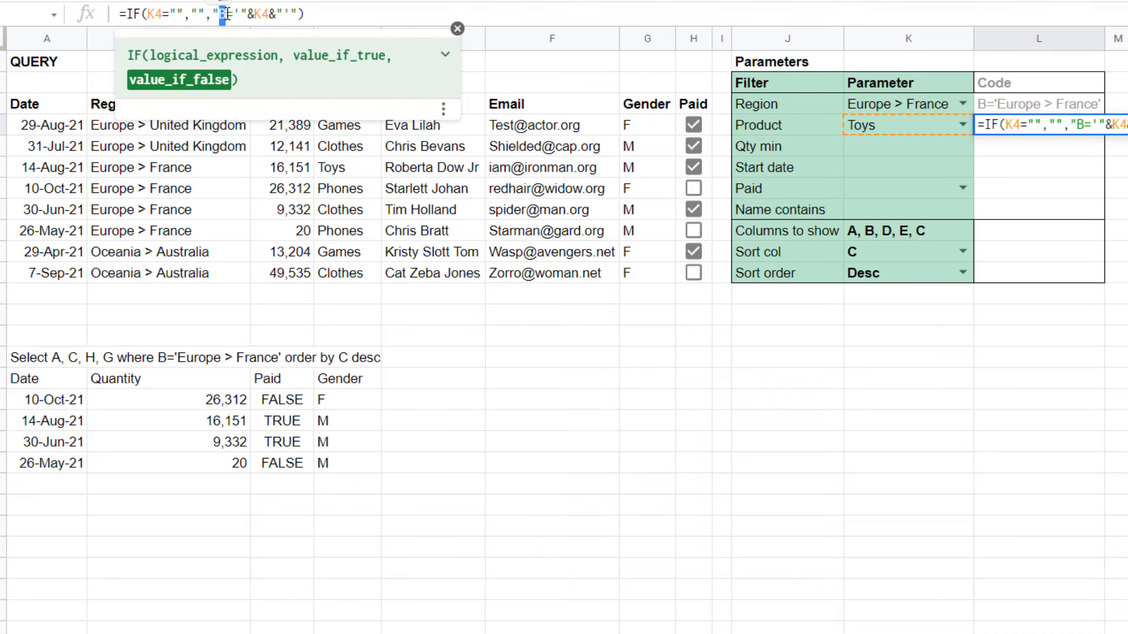
type("D")
key("Return")
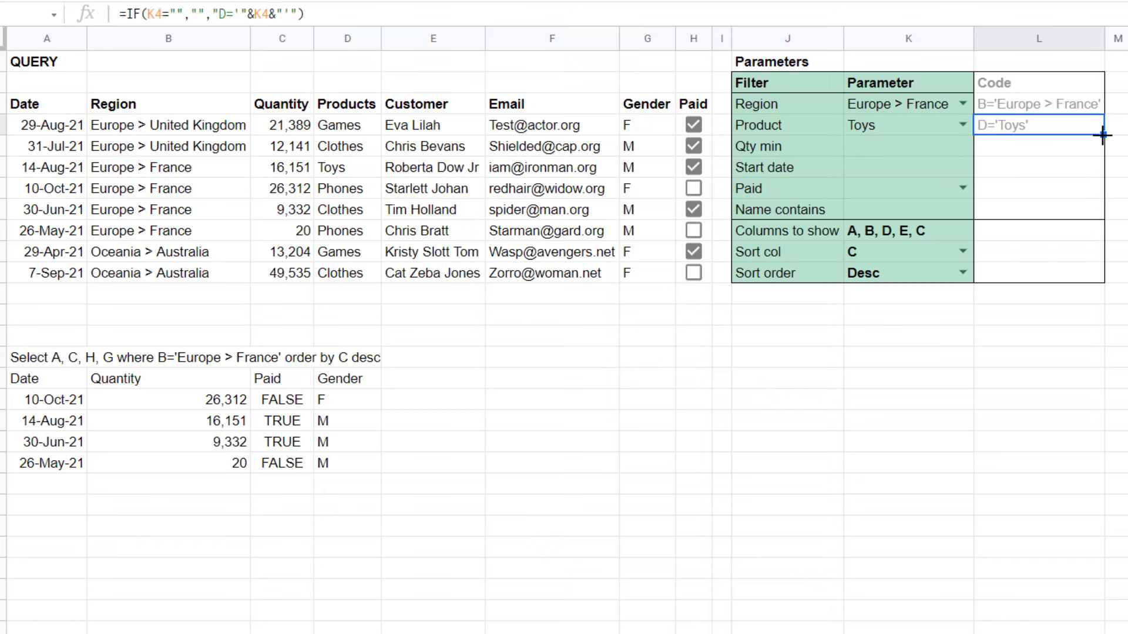
- Fill the Product code formula from L4 down to the Name contains row in L8
left_click_drag(1102, 135, 1087, 214)
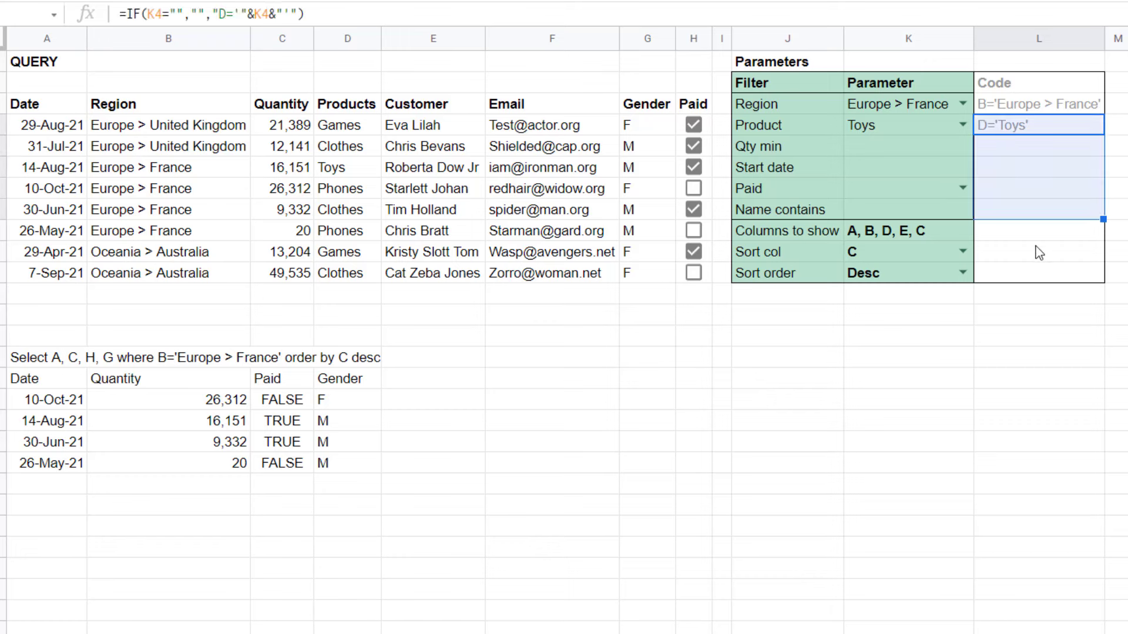
left_click(1040, 252)
left_click(1031, 129)
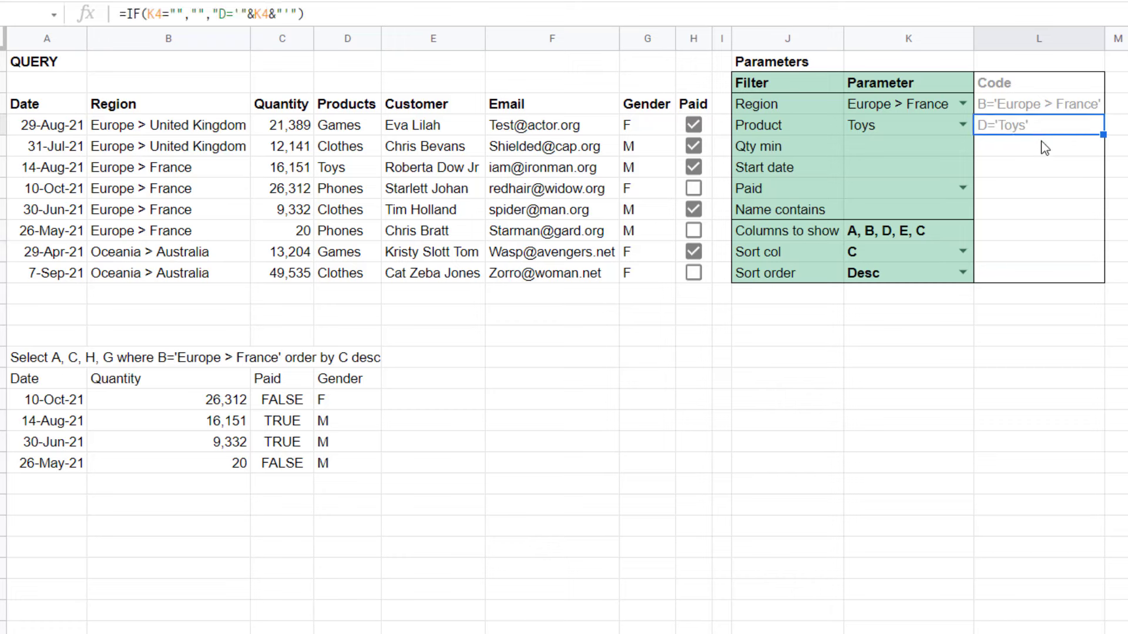
- Change the condition text in the Qty min code formula in L5 to "C>", without the opening single quote
left_click(1043, 147)
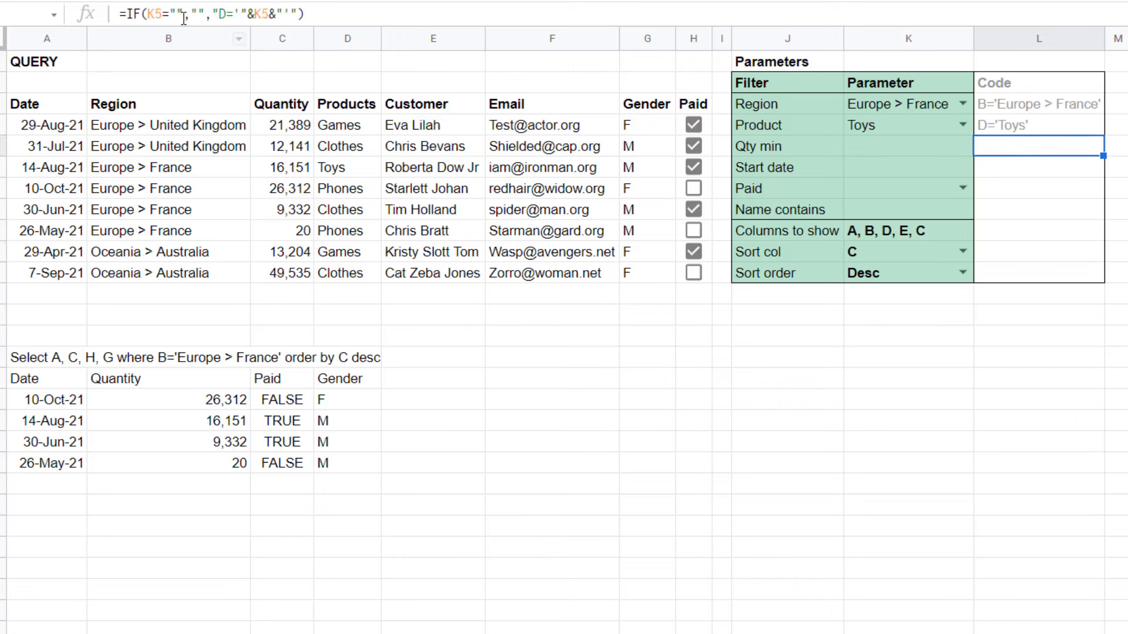
double_click(224, 14)
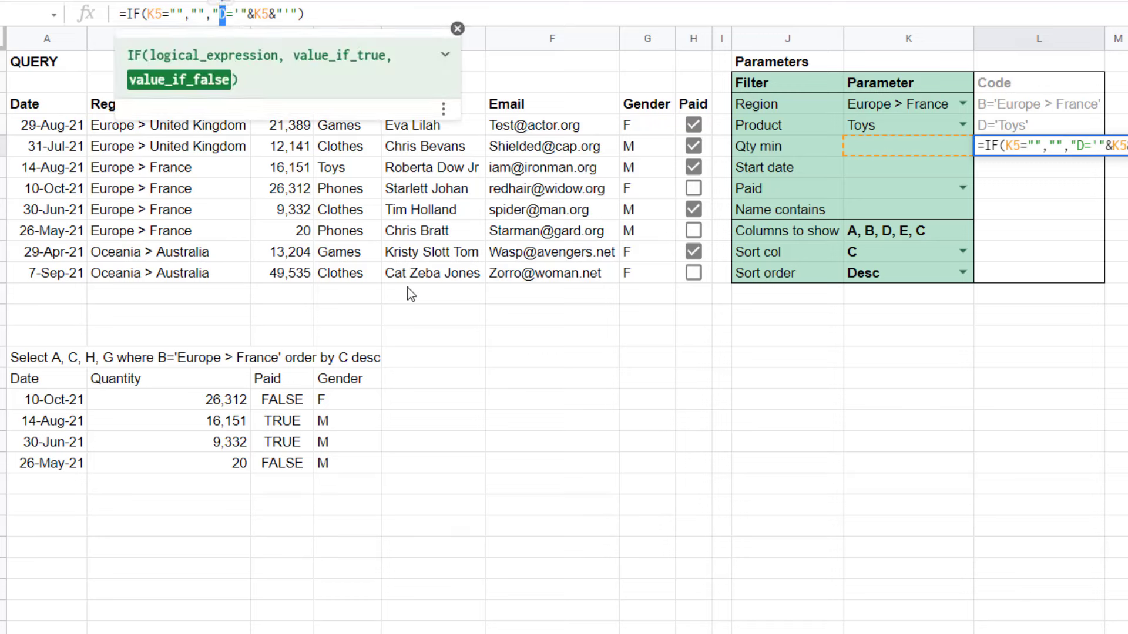
type("C")
key("shift+Right")
type(">")
key("shift+Right")
key("Delete")
- Remove the closing single-quote string from the L5 formula, leaving =IF(K5="","","C>"&K5)
key("Right")
key("Right")
key("Right")
key("Right")
key("Right")
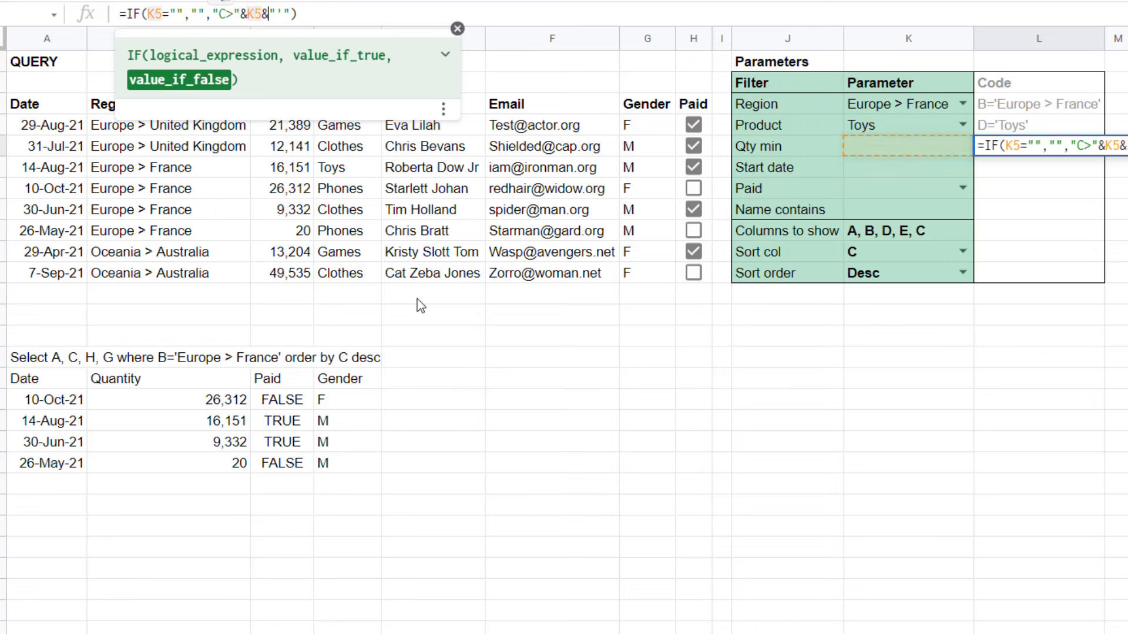
key("Right")
key("shift+Right")
key("shift+Right")
key("Delete")
key("shift+Left")
key("shift+Left")
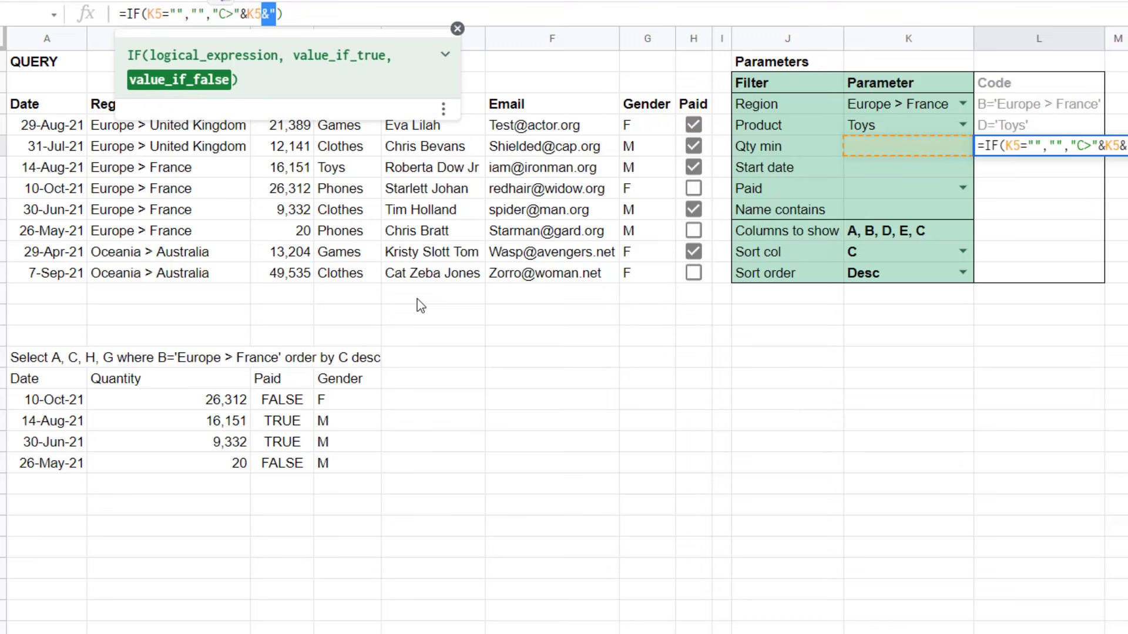
key("Delete")
key("Return")
- Set the Qty min parameter to 343 and inspect its code formula in L5
key("Up")
key("Left")
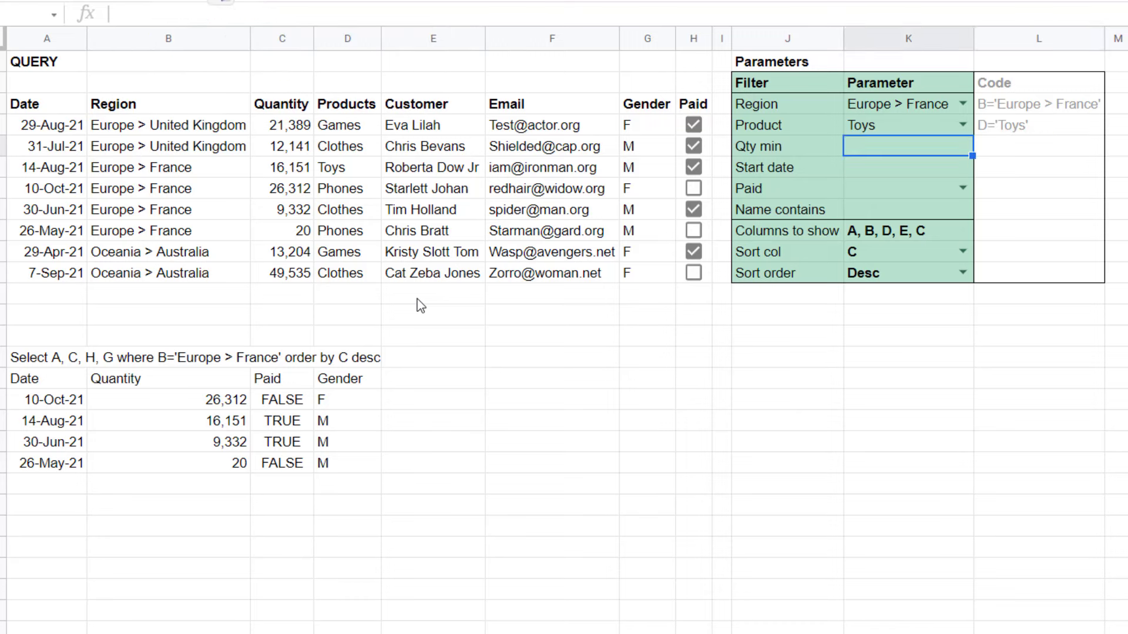
type("343")
key("Return")
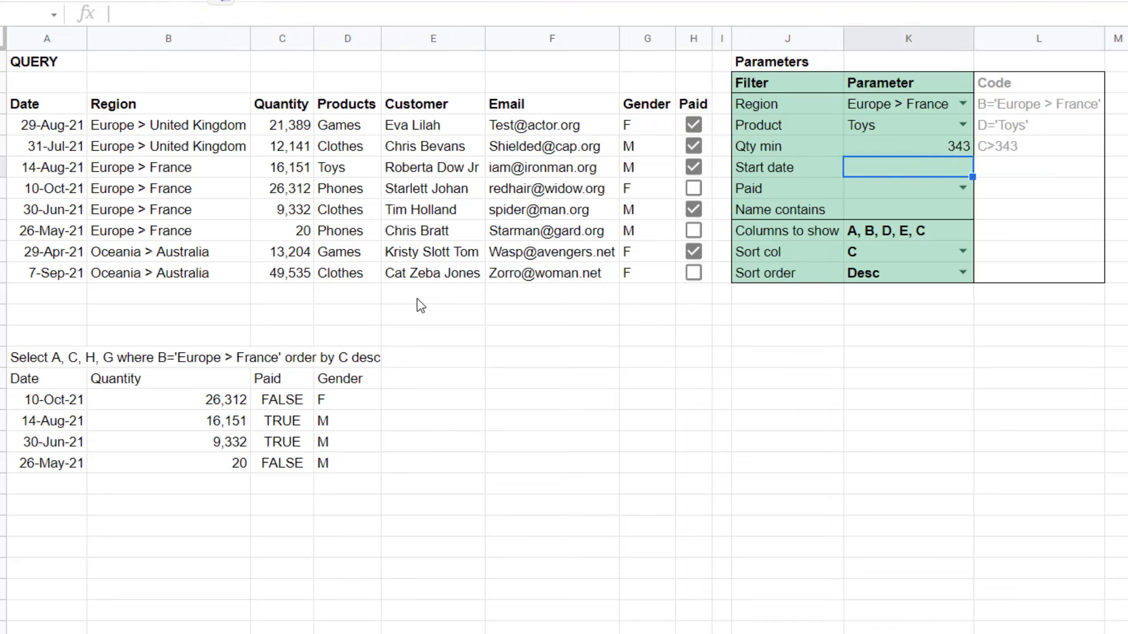
key("Up")
key("Right")
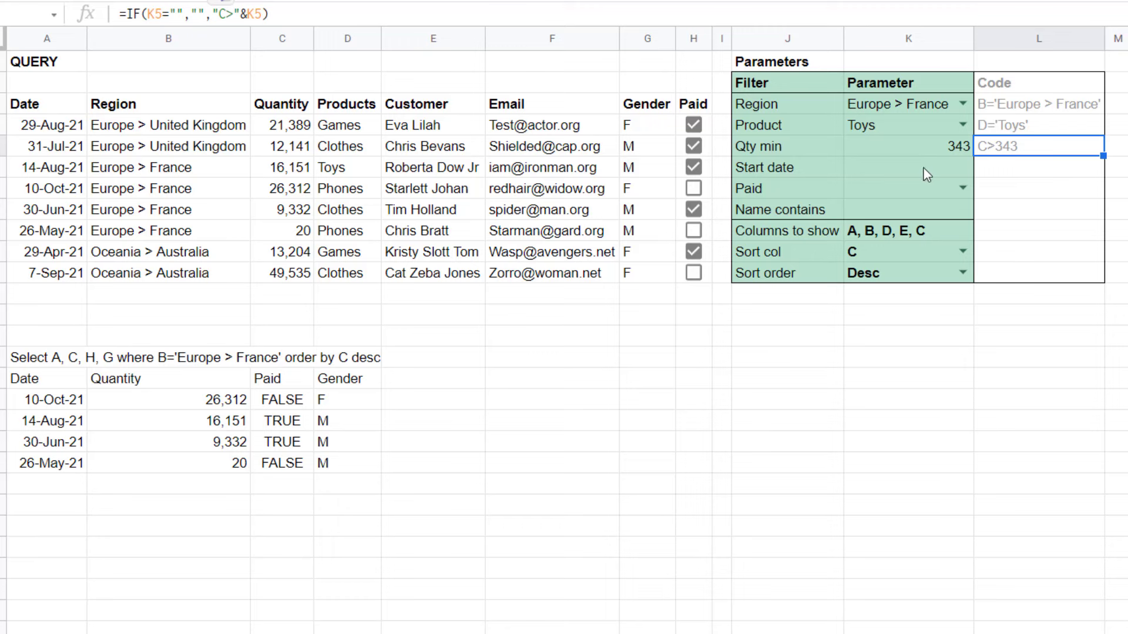
- Change the reference in the A15 query string from L3 to L5 so it filters by minimum quantity
left_click(42, 365)
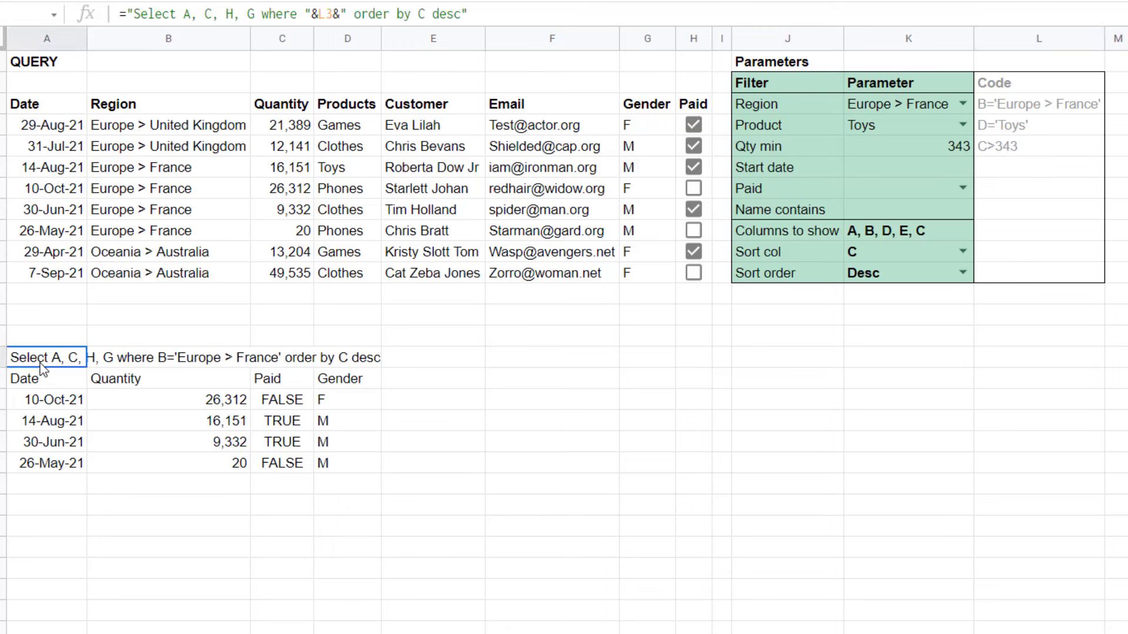
left_click(328, 15)
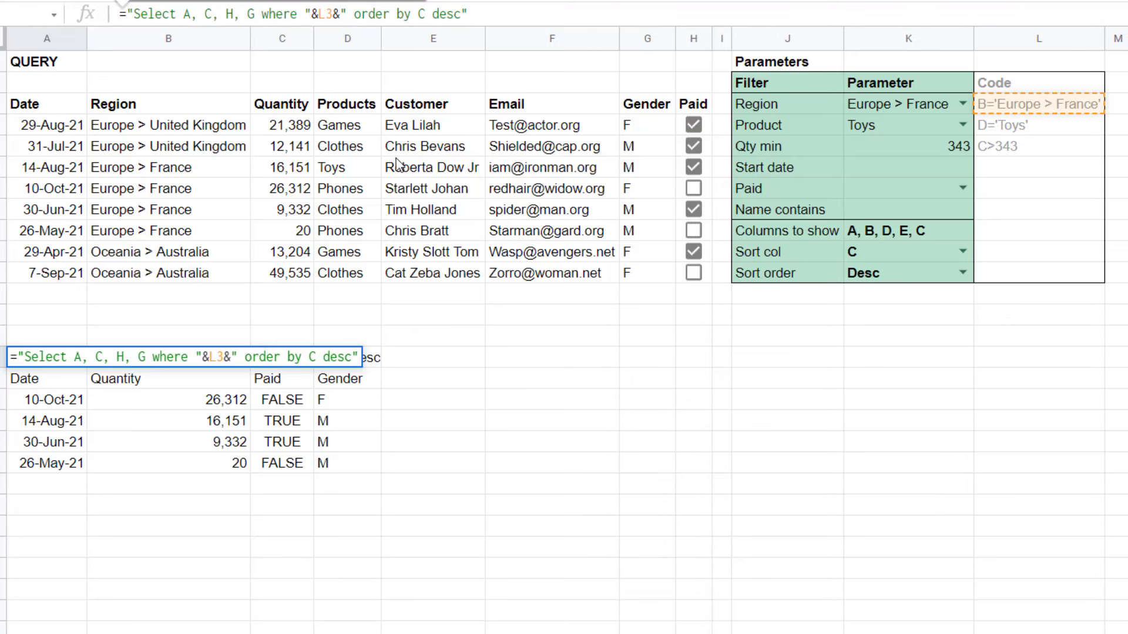
key("BackSpace")
key("BackSpace")
type("L5")
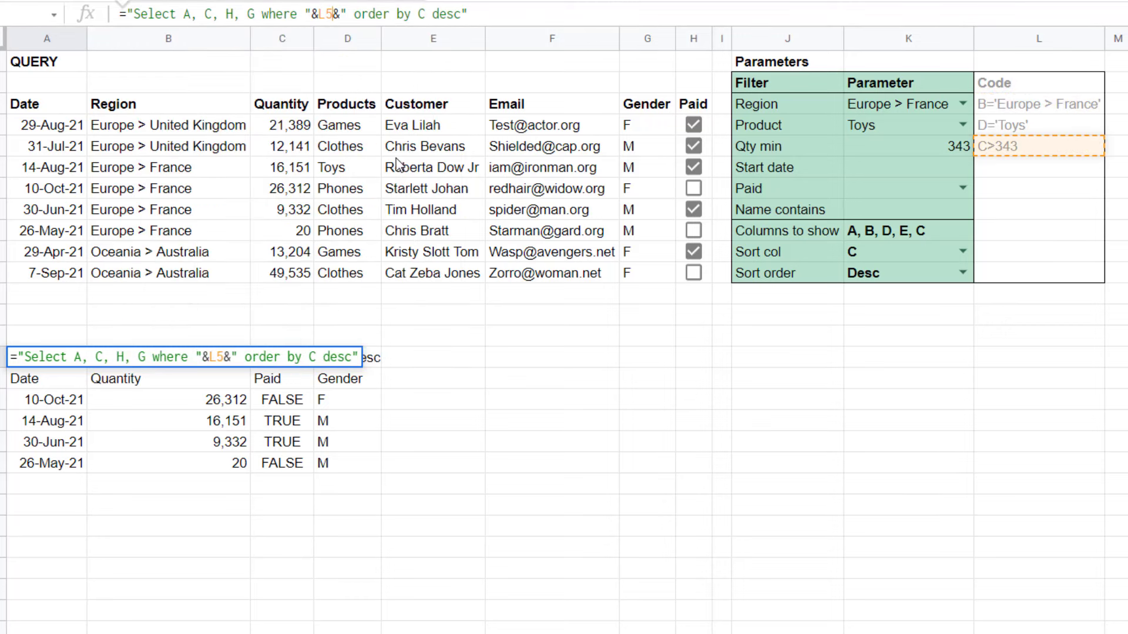
key("Return")
key("Up")
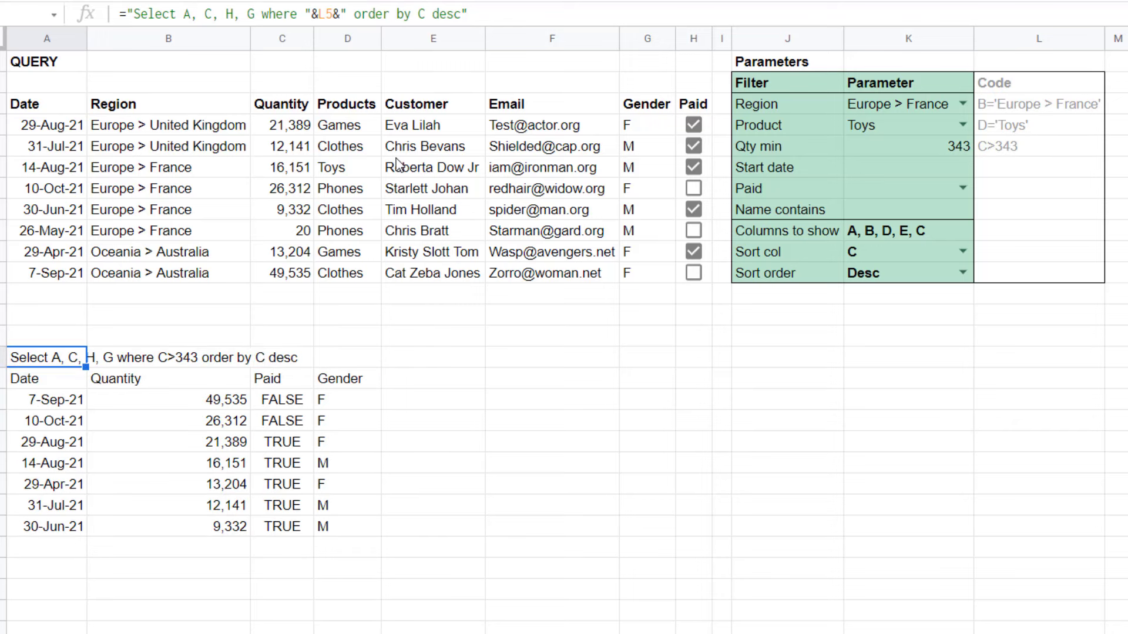
- Set the Qty min parameter to 15000 and check the filtered quantities and the L5 code formula
left_click(910, 148)
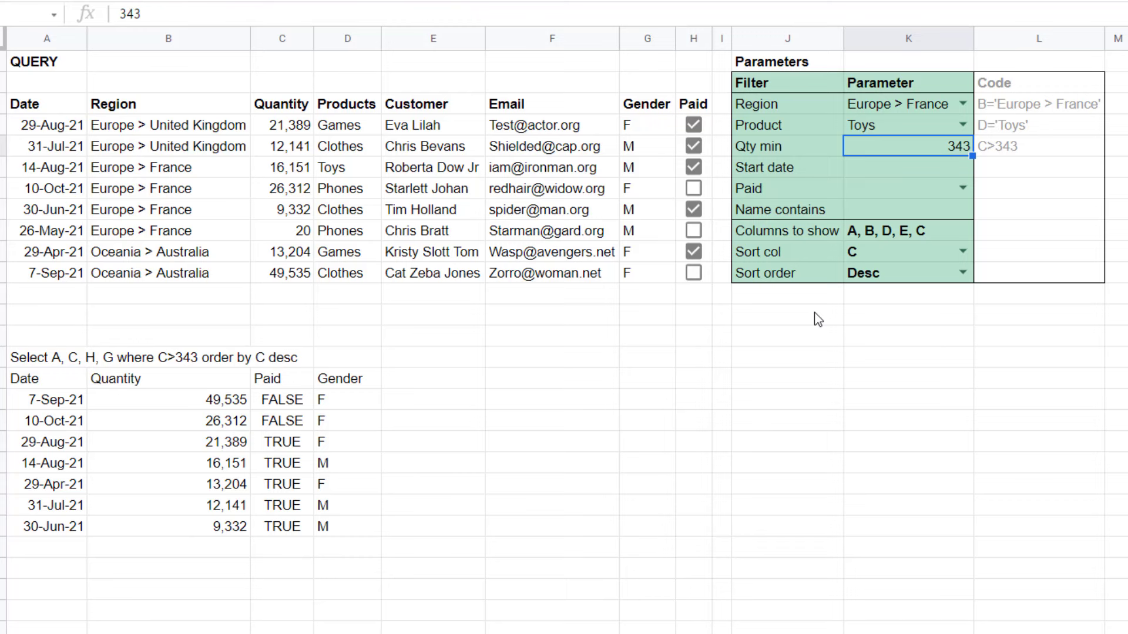
type("15000")
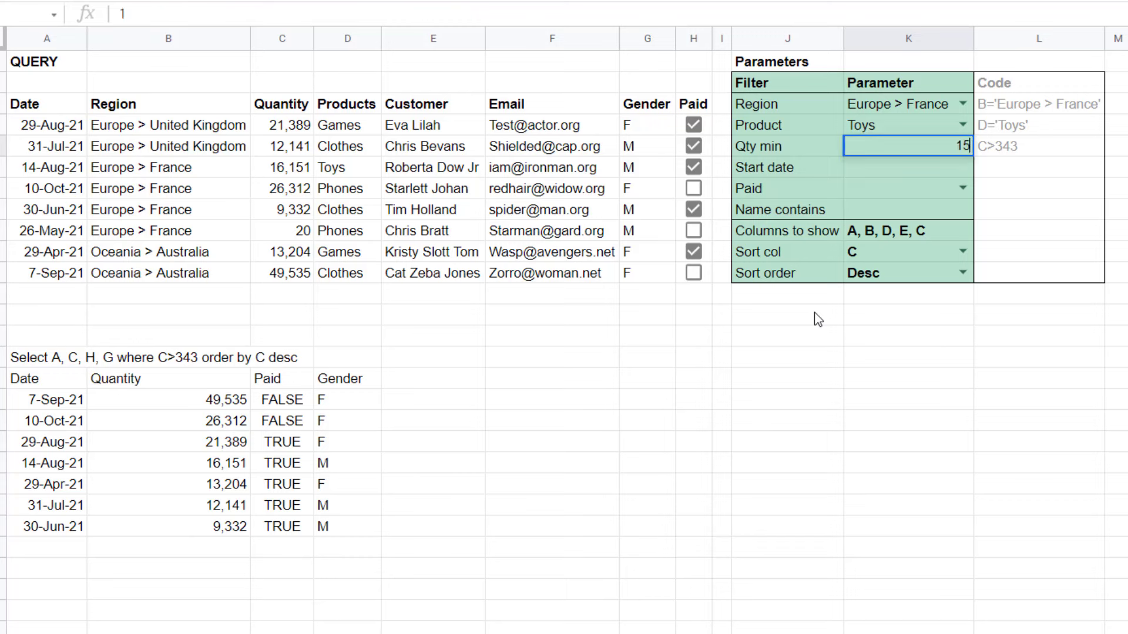
key("Return")
key("Up")
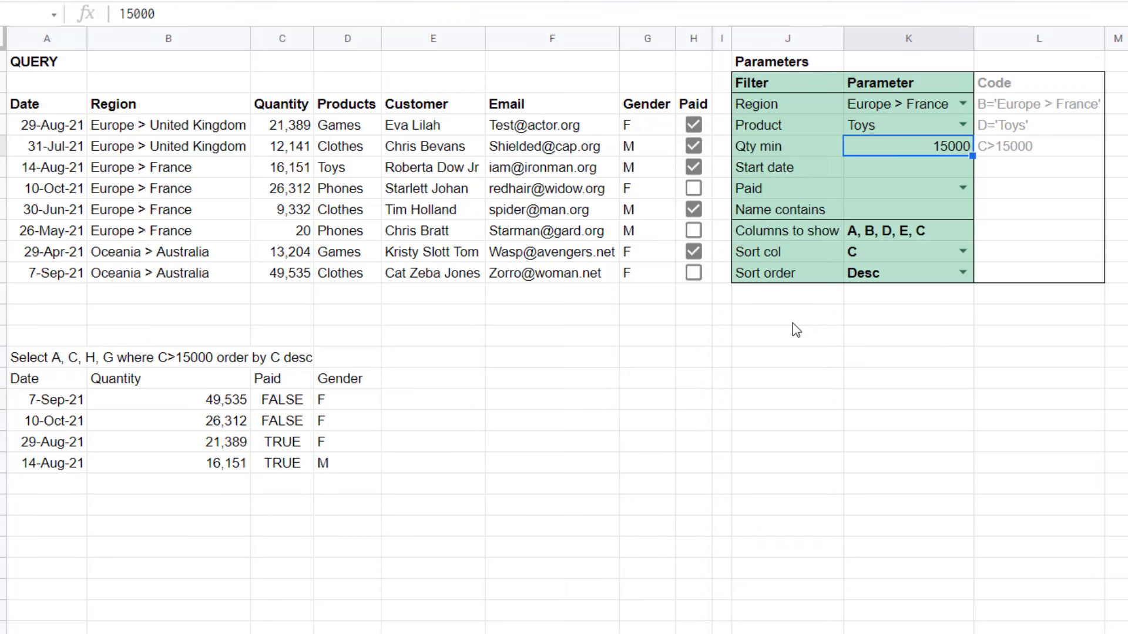
left_click_drag(191, 409, 193, 464)
left_click(194, 405)
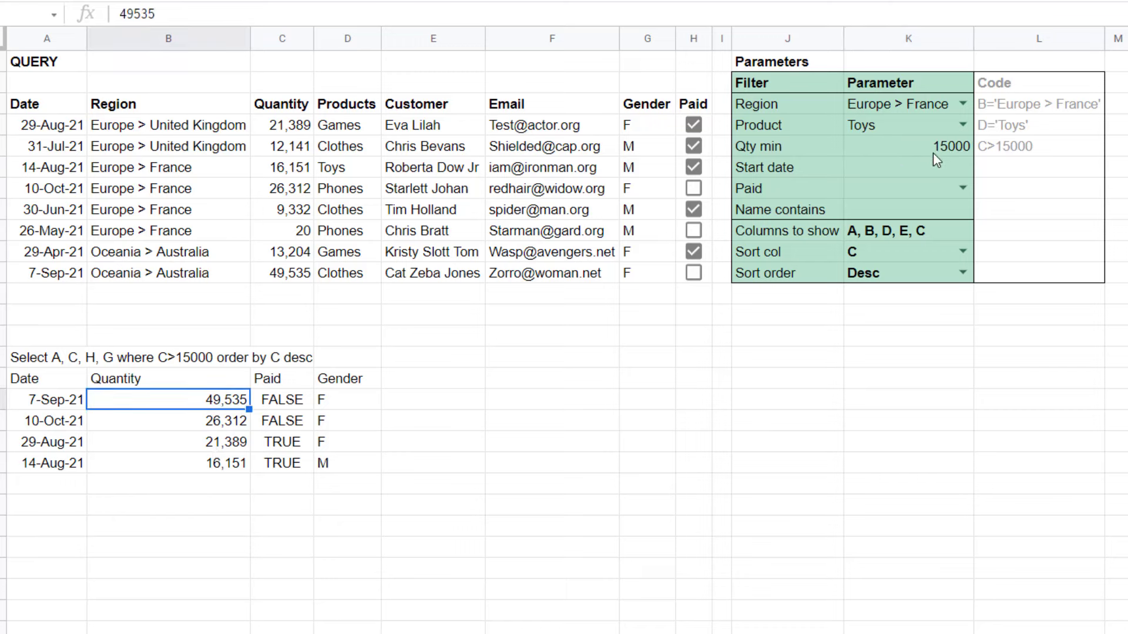
left_click(1025, 150)
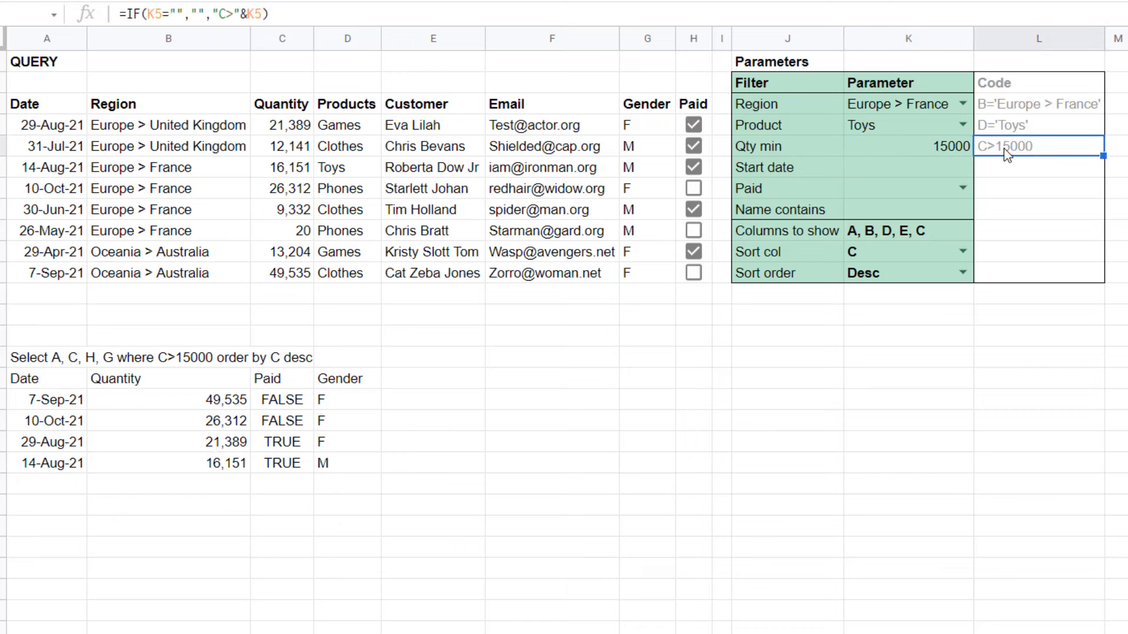
- Inspect the data validation rule on the Start date parameter cell K6 without changing it
left_click(905, 174)
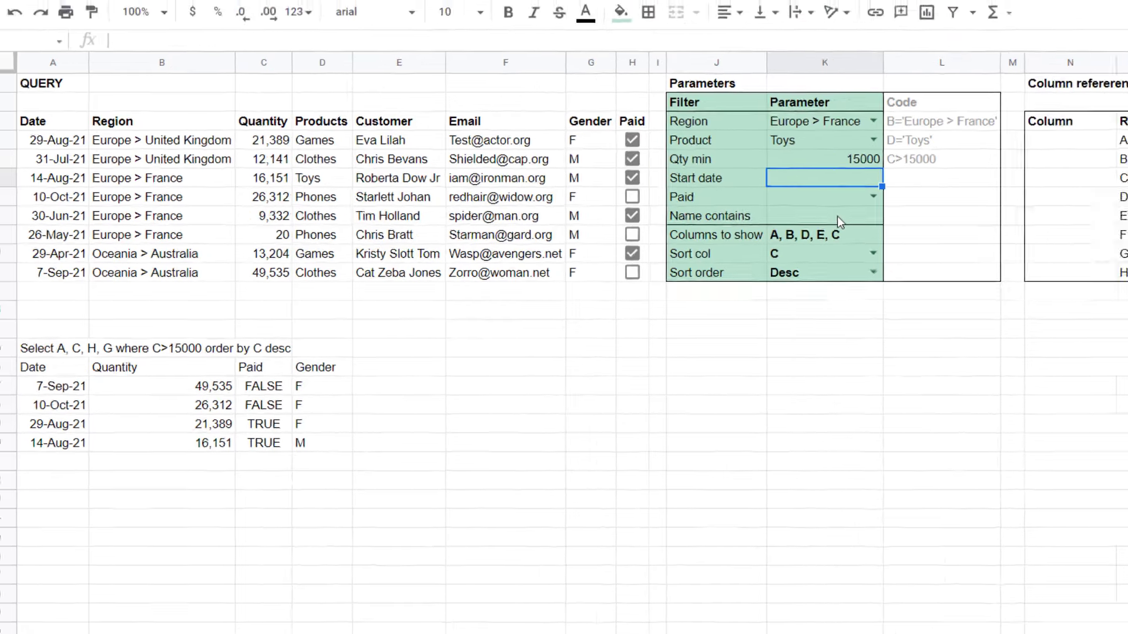
left_click(225, 36)
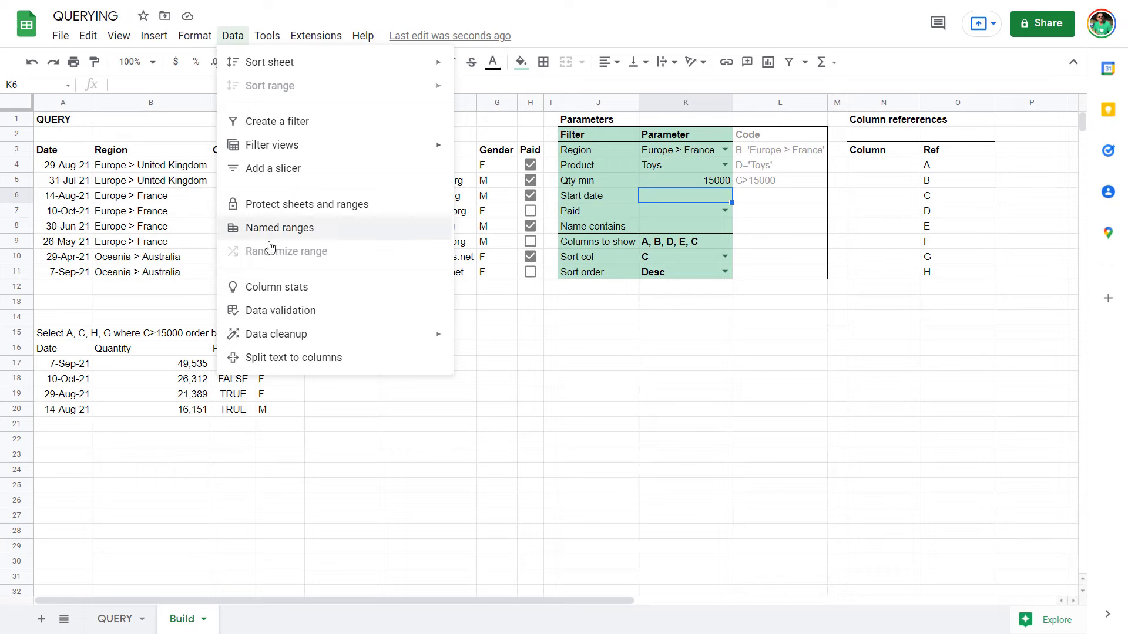
left_click(302, 309)
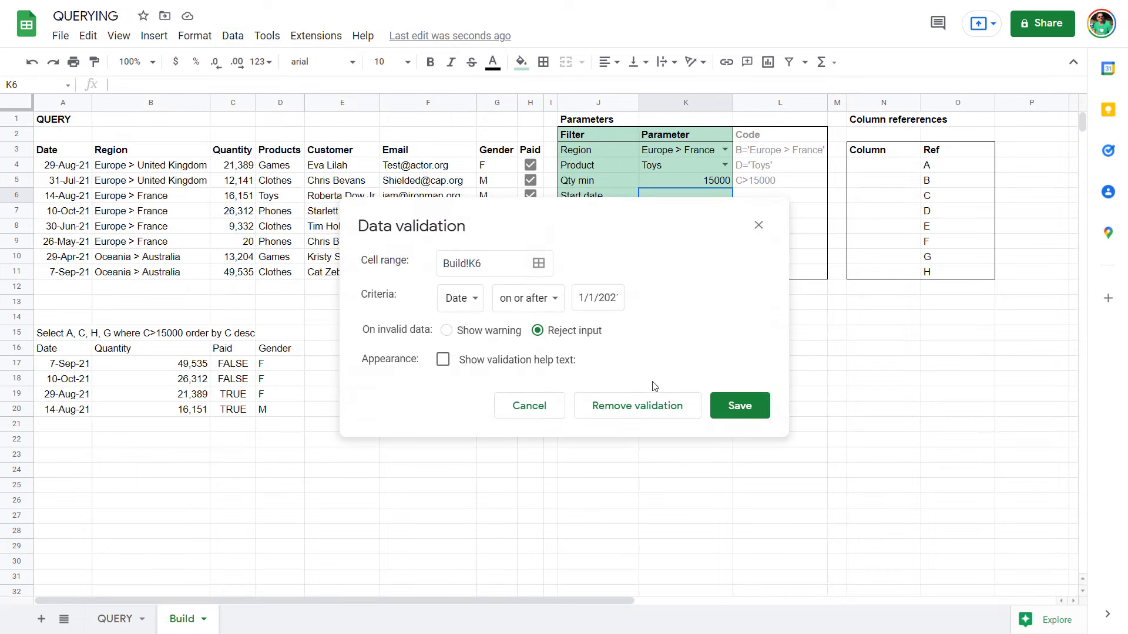
left_click(758, 226)
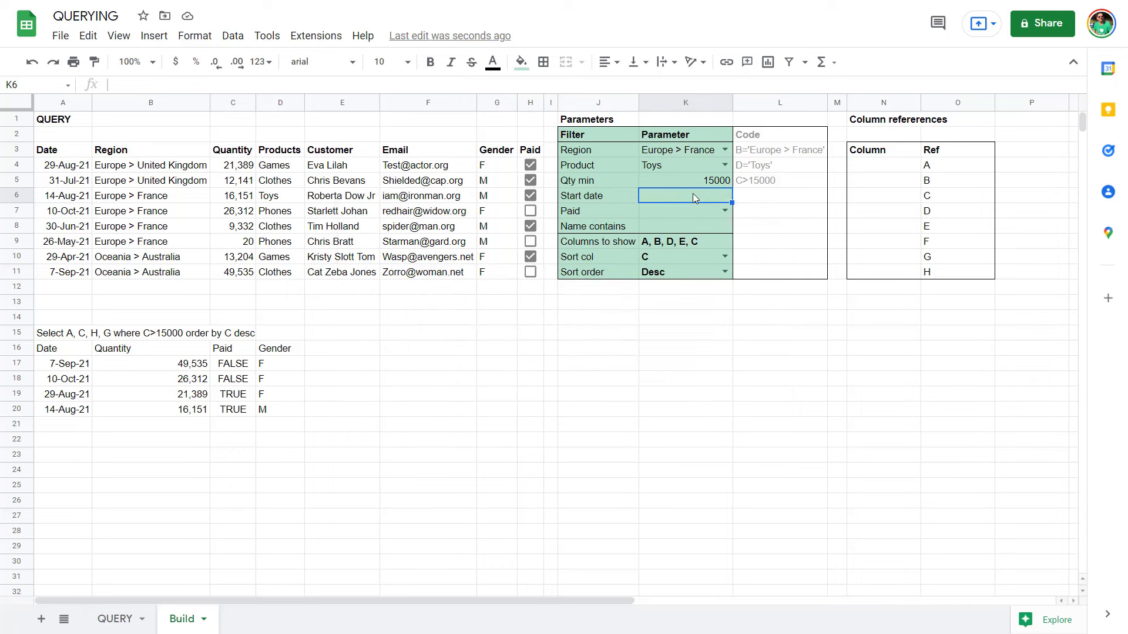
- Set the Start date parameter in K6 to 9-Aug-21 from the date picker
double_click(693, 193)
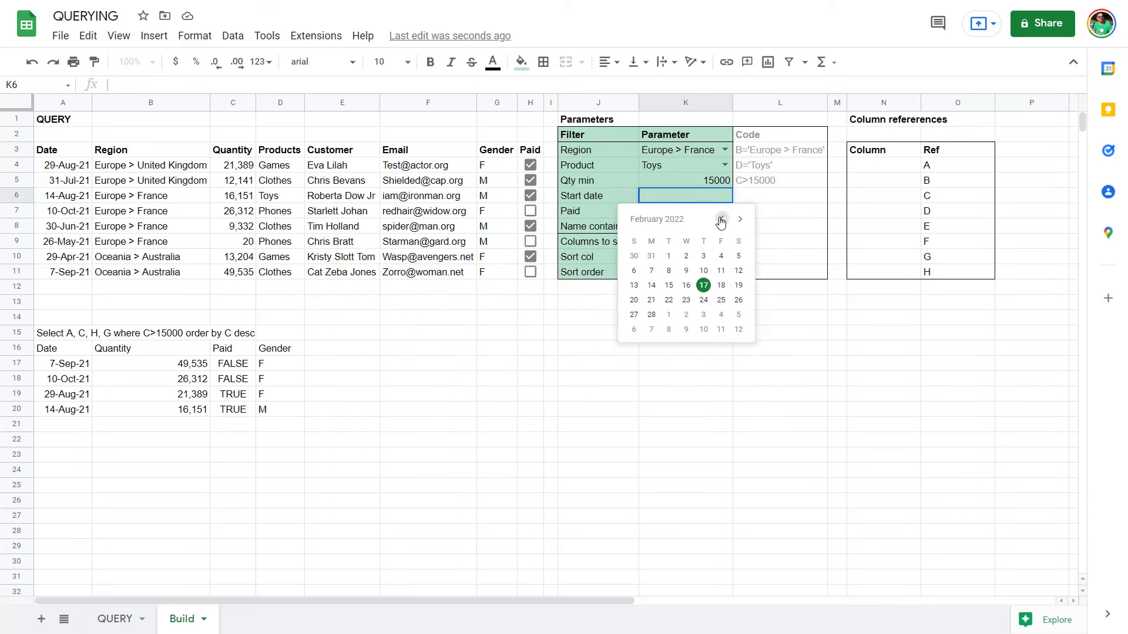
left_click(722, 219)
left_click(721, 219)
left_click(721, 219)
left_click(722, 219)
left_click(721, 220)
left_click(722, 219)
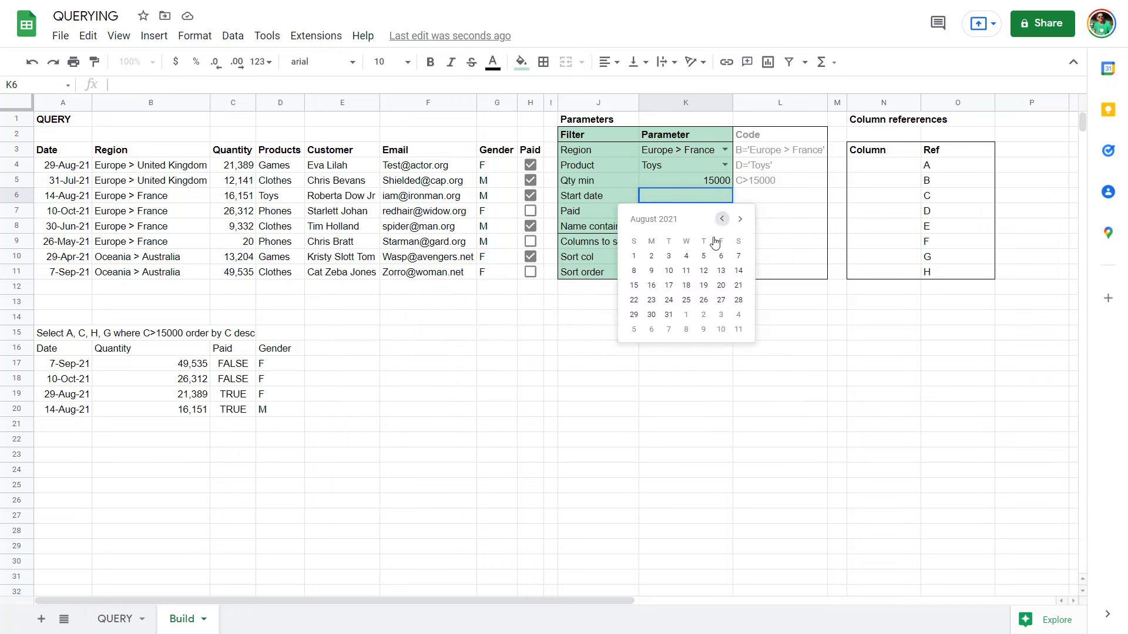
left_click(652, 270)
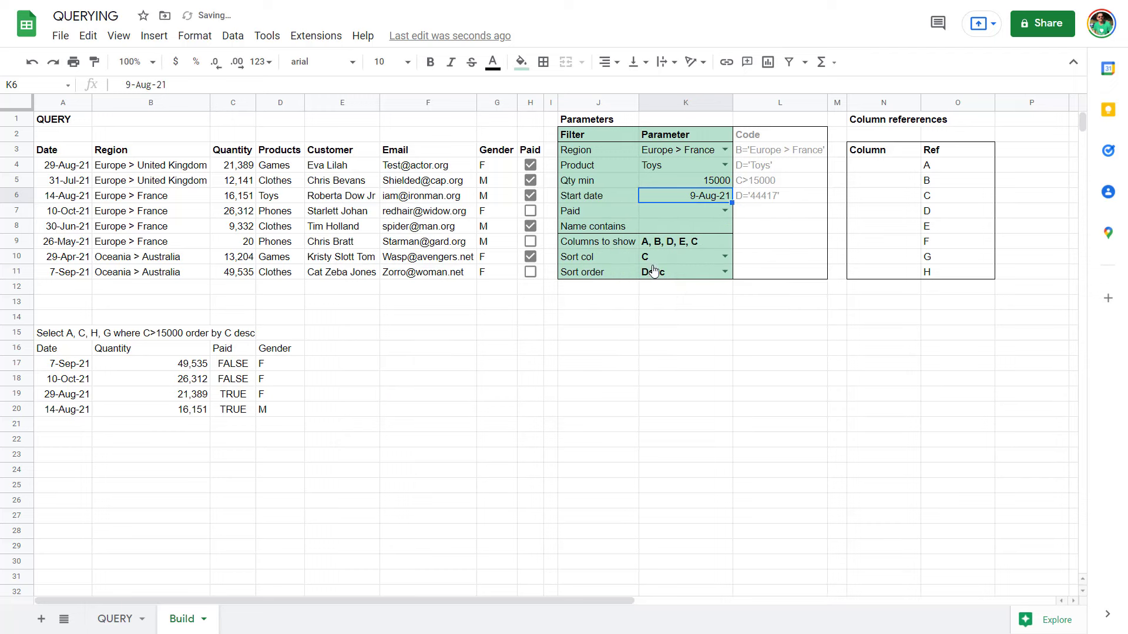
- Change the condition text in the Start date code formula in L6 to "D>date'", keeping the opening single quote
left_click(760, 199)
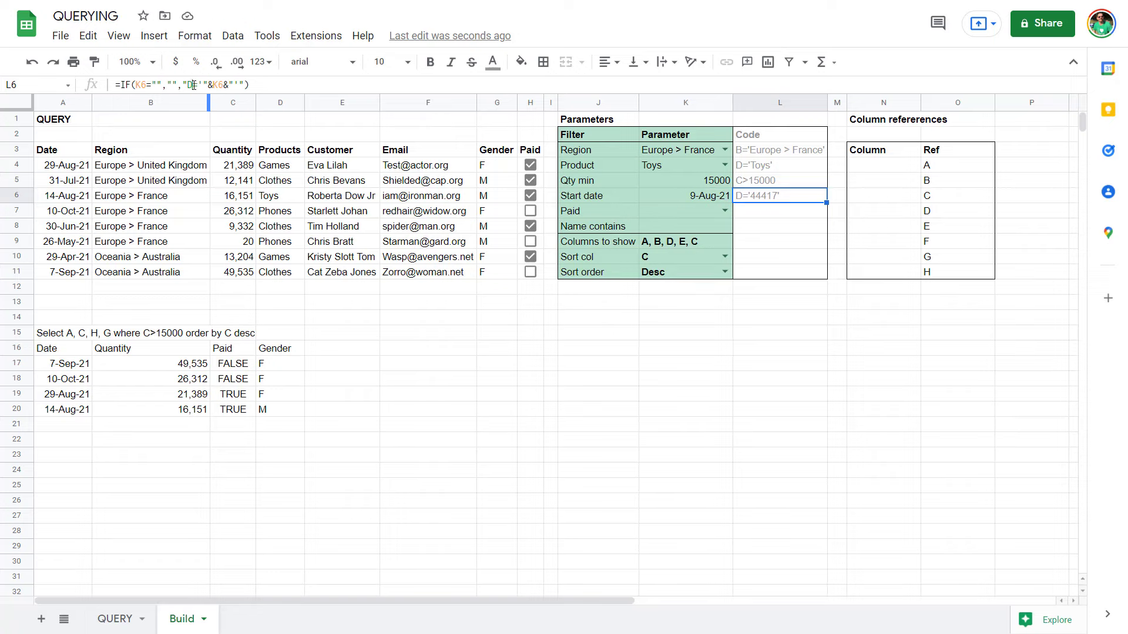
left_click_drag(193, 85, 245, 86)
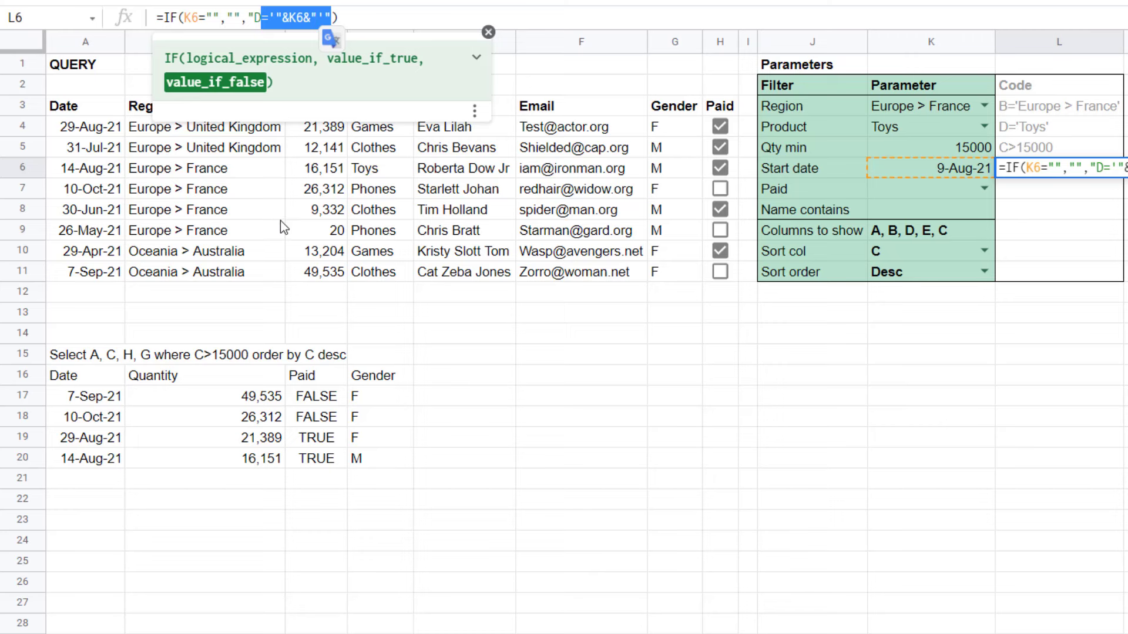
key("Left")
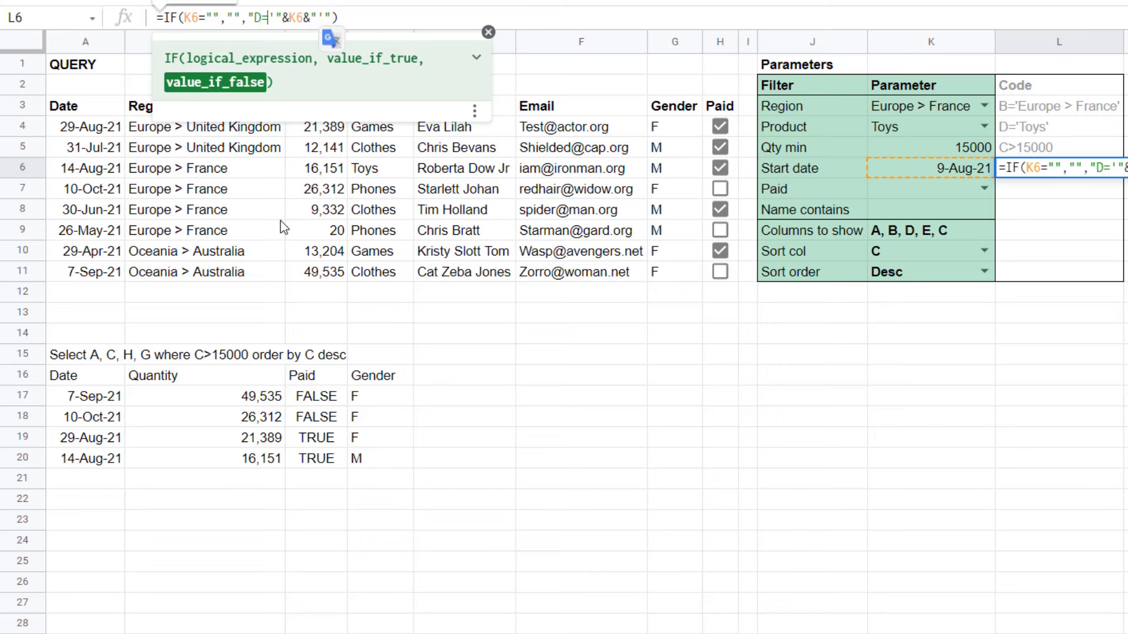
key("shift+Right")
type(">date")
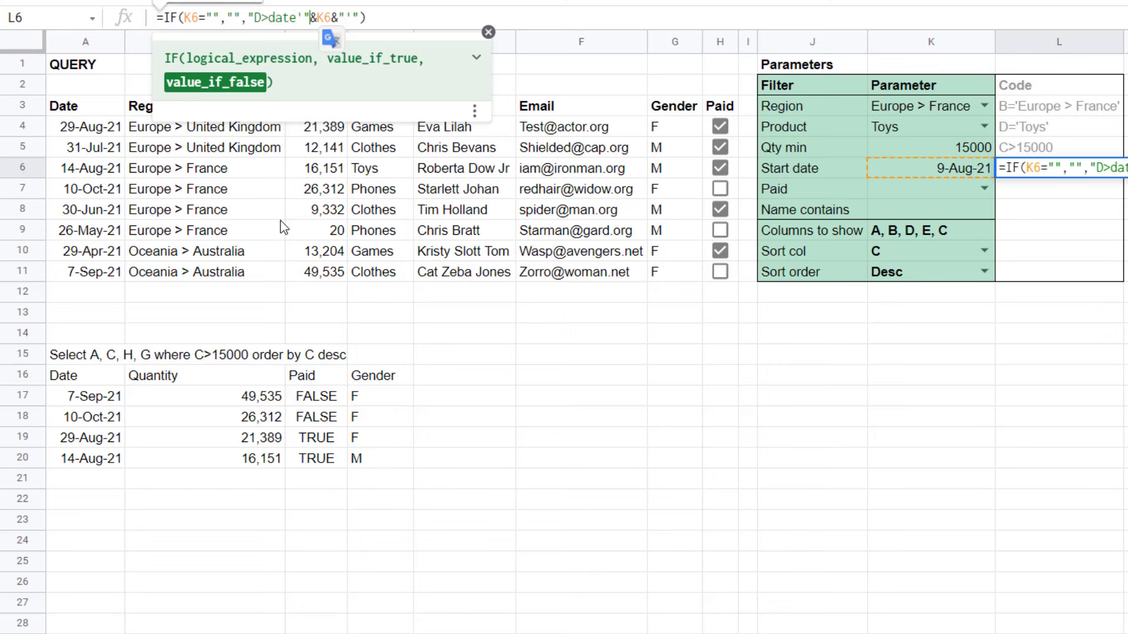
- Replace the concatenated K6 value in the L6 formula with a TEXT function that takes K6 as its number
key("Right")
key("shift+Right")
key("shift+Right")
key("Delete")
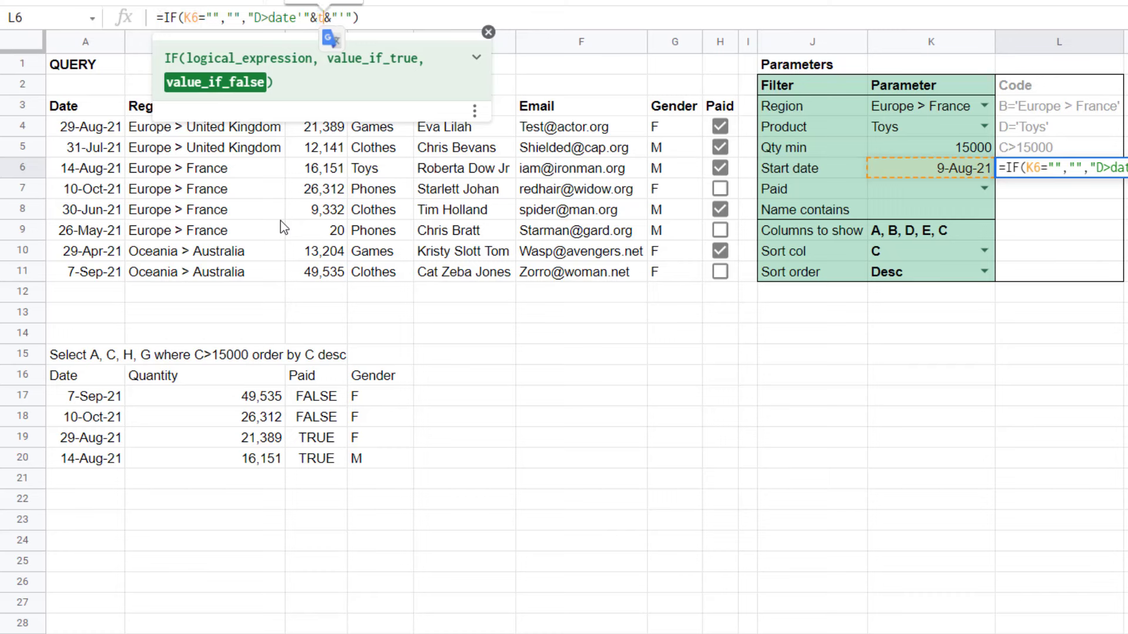
type("text(")
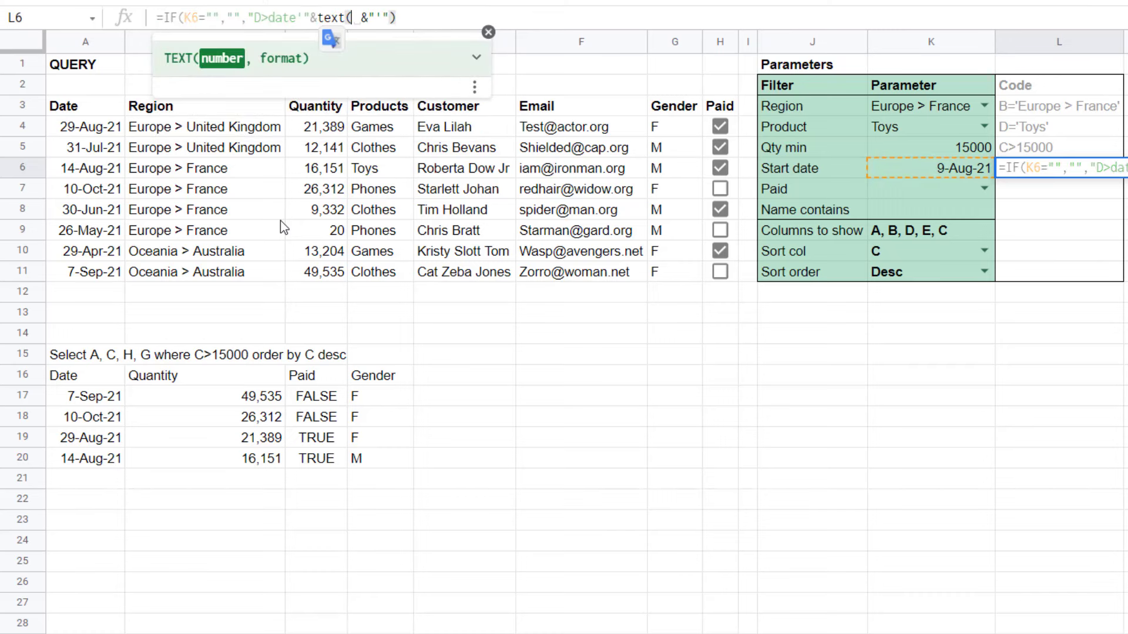
left_click(922, 165)
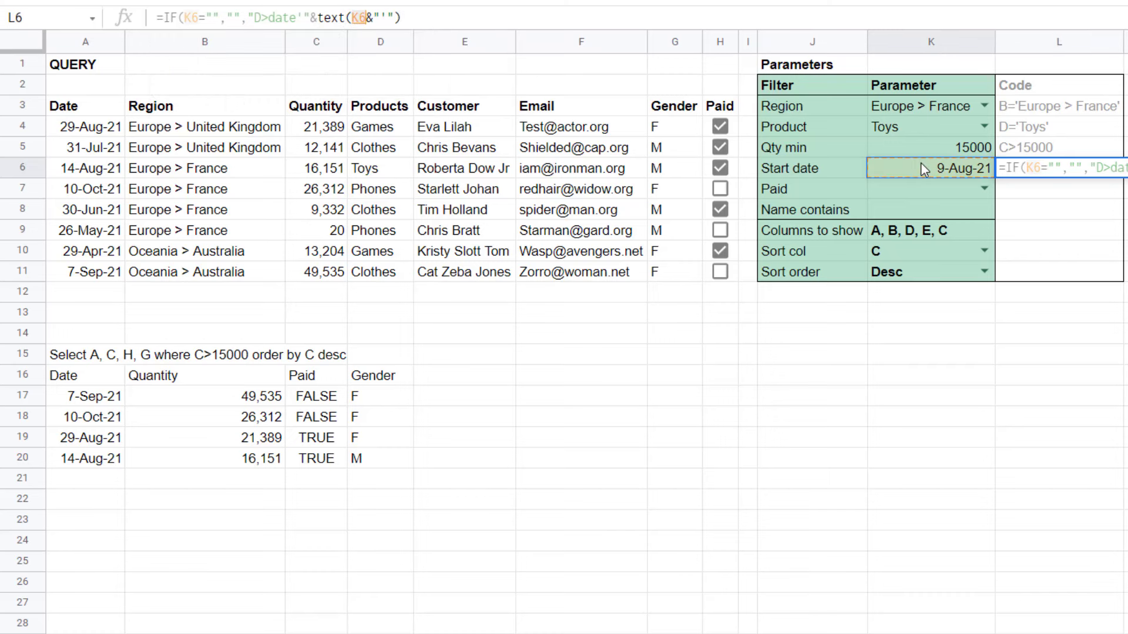
- Give the TEXT function in L6 the format "yyyy-mm-dd" and complete the formula, keeping the closing single-quote string
type(", ")
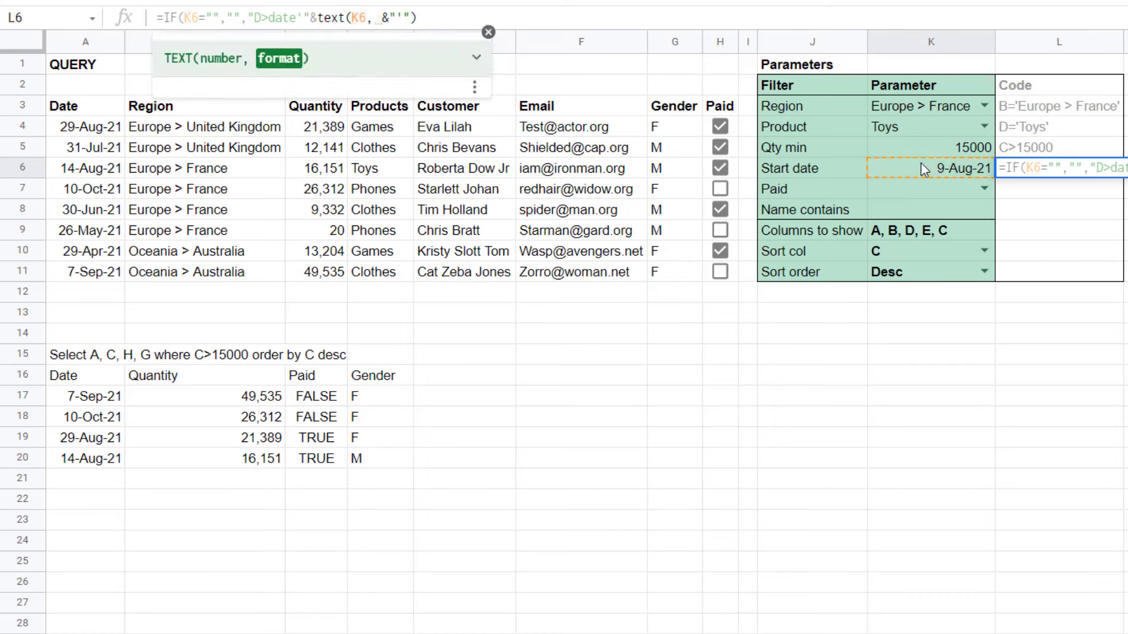
type("\"yyyy")
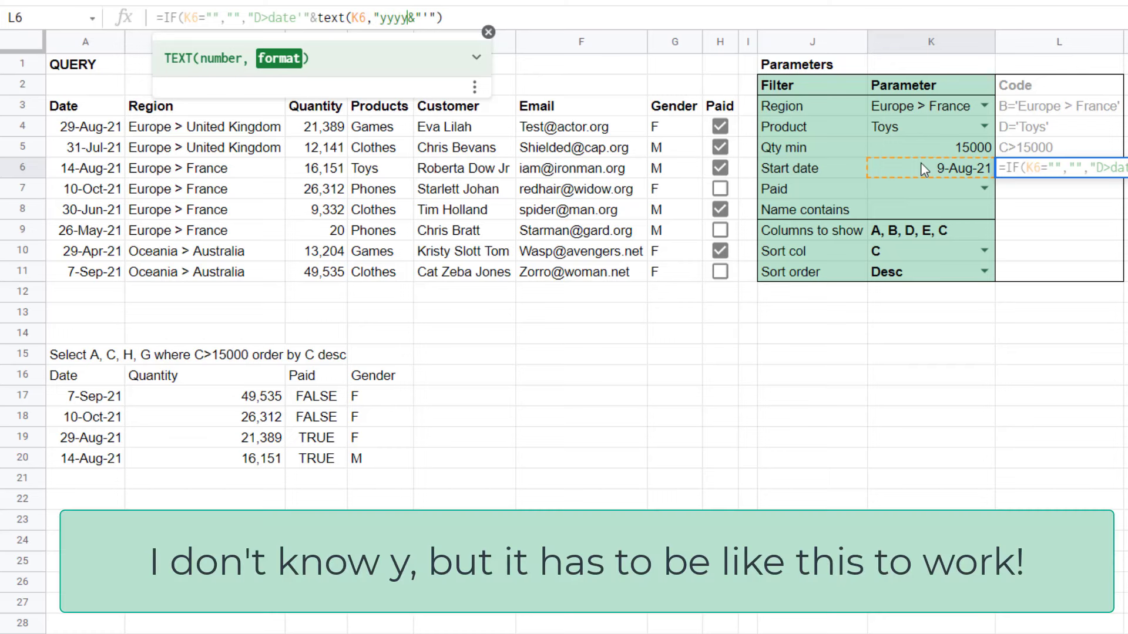
type("-mm-dd\"")
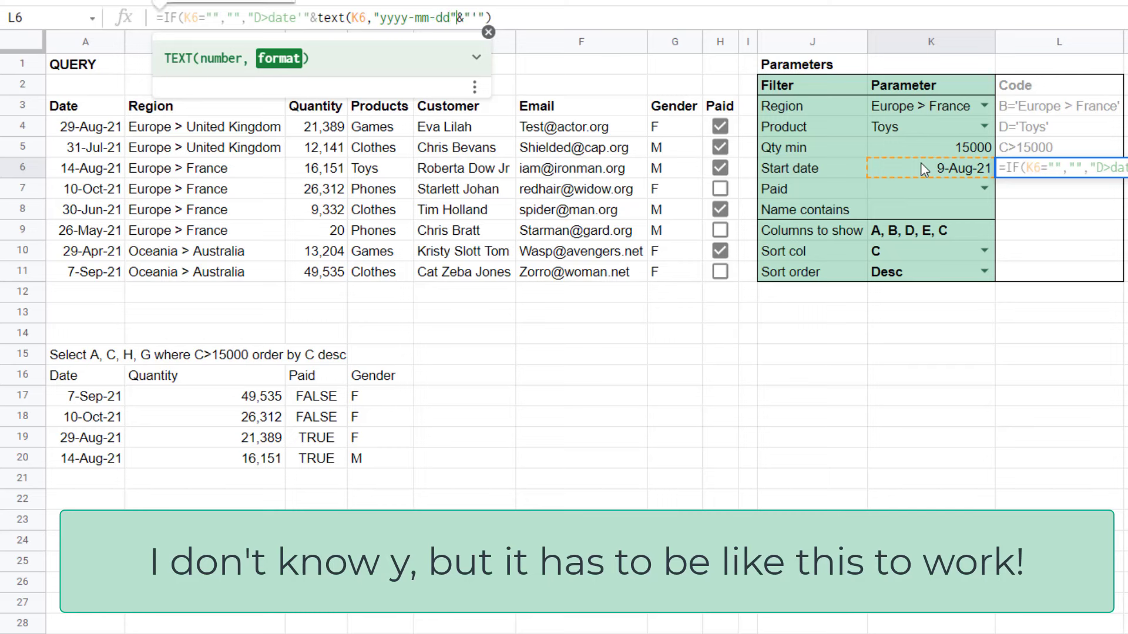
type(")")
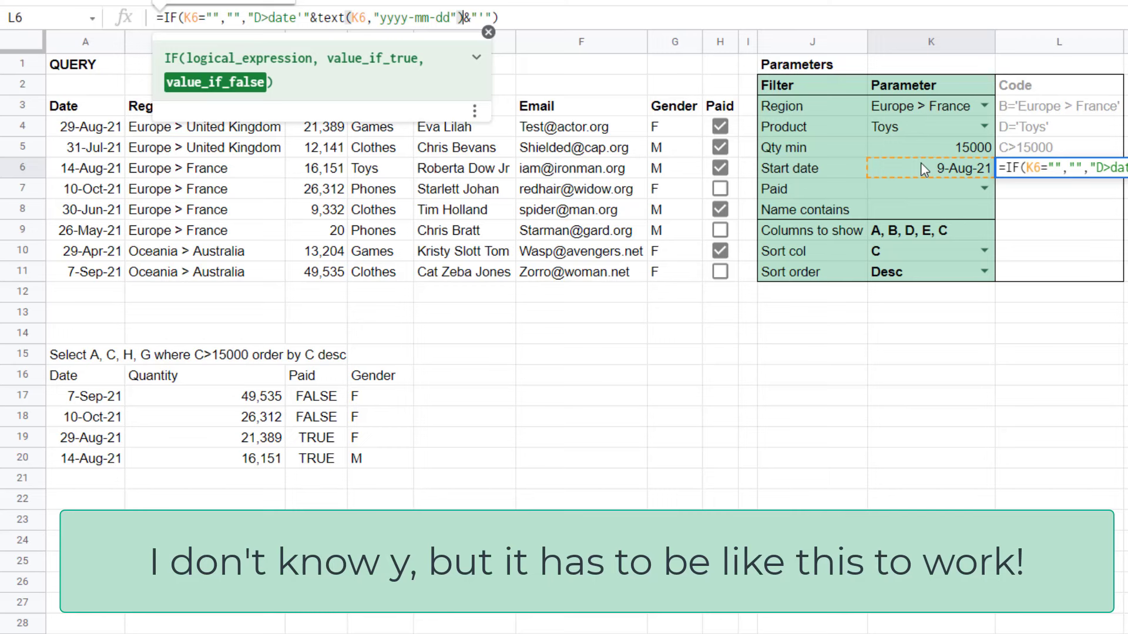
key("Right")
key("Right")
key("Right")
key("Right")
key("Right")
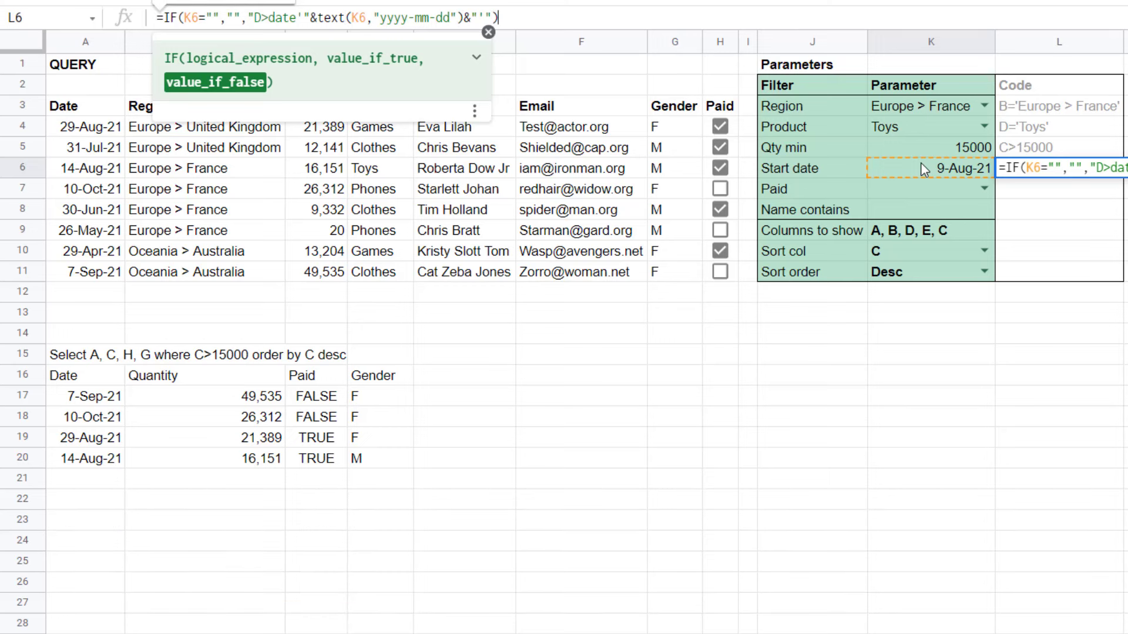
key("Return")
key("Up")
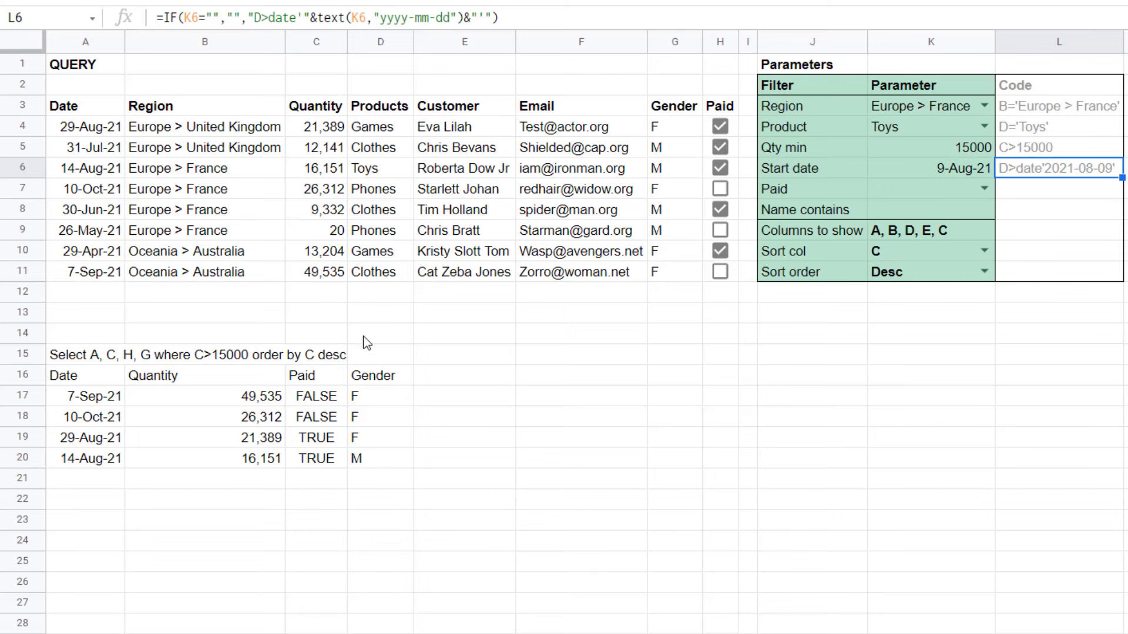
- Change the reference in the A15 query string from L5 to L6 so it filters by start date
left_click(99, 358)
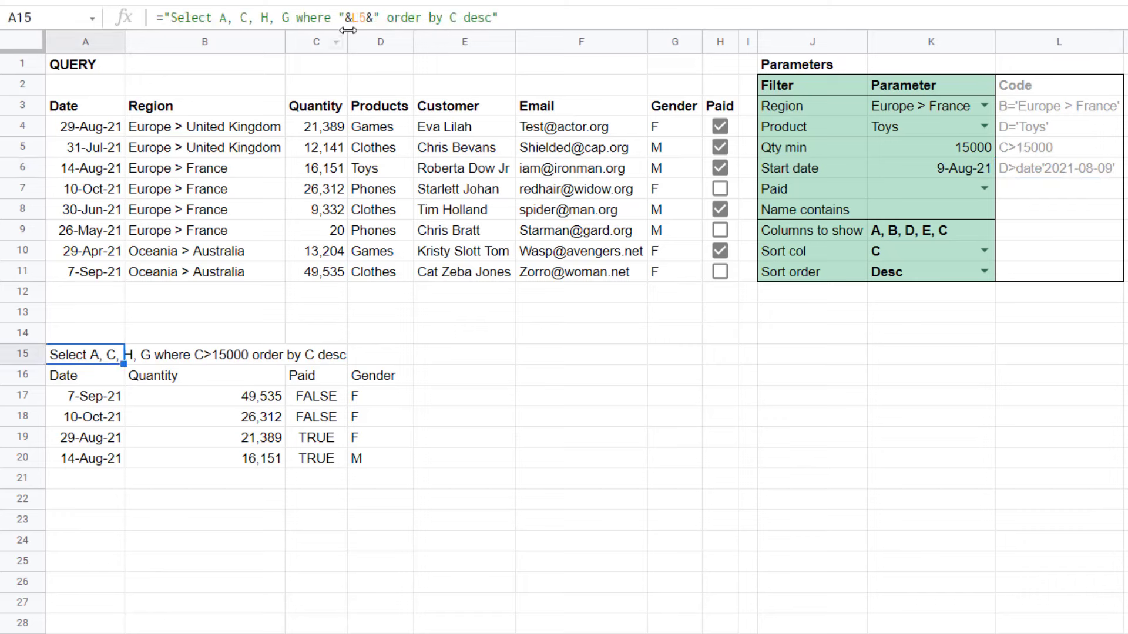
left_click(365, 17)
key("BackSpace")
type("6")
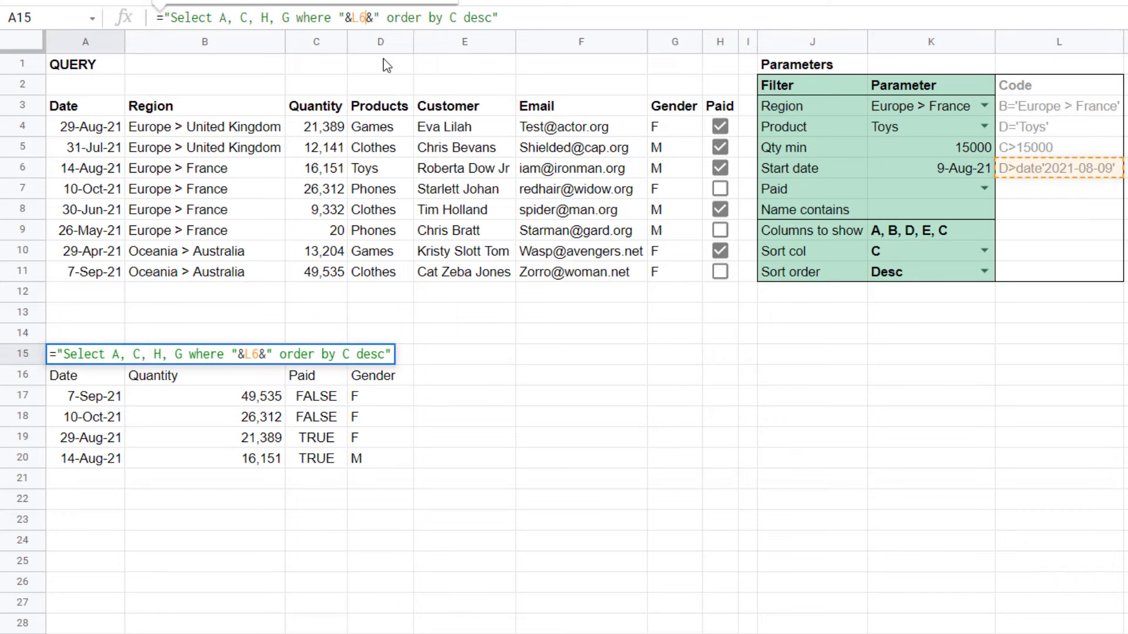
key("Return")
- Correct the column letter in the L6 condition text from D to A so it tests the Date column
left_click(1008, 168)
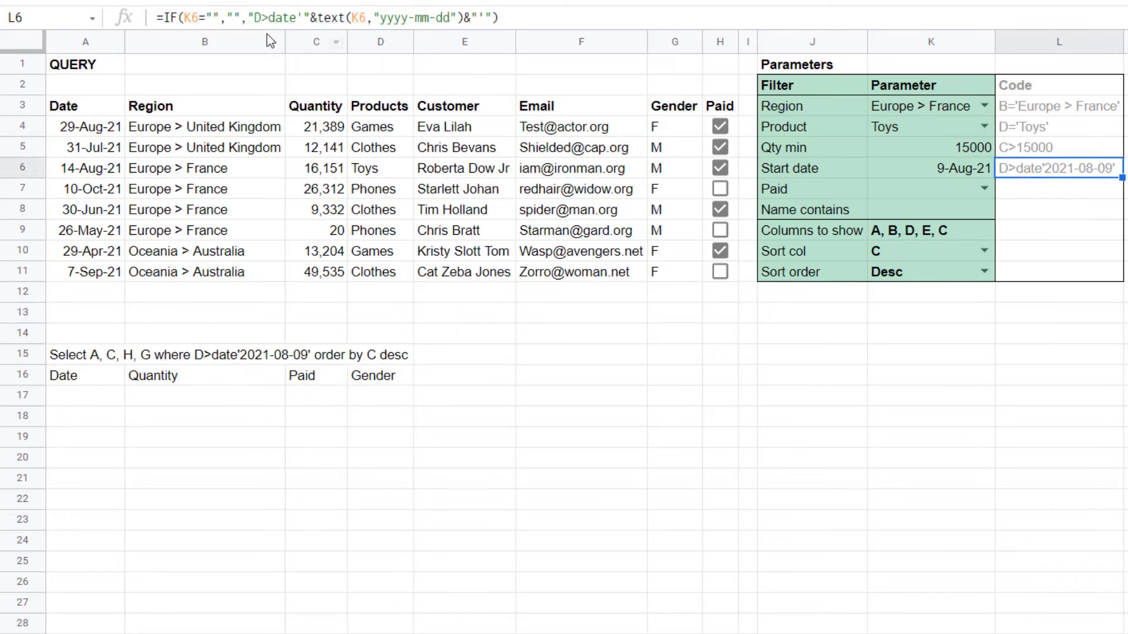
double_click(257, 18)
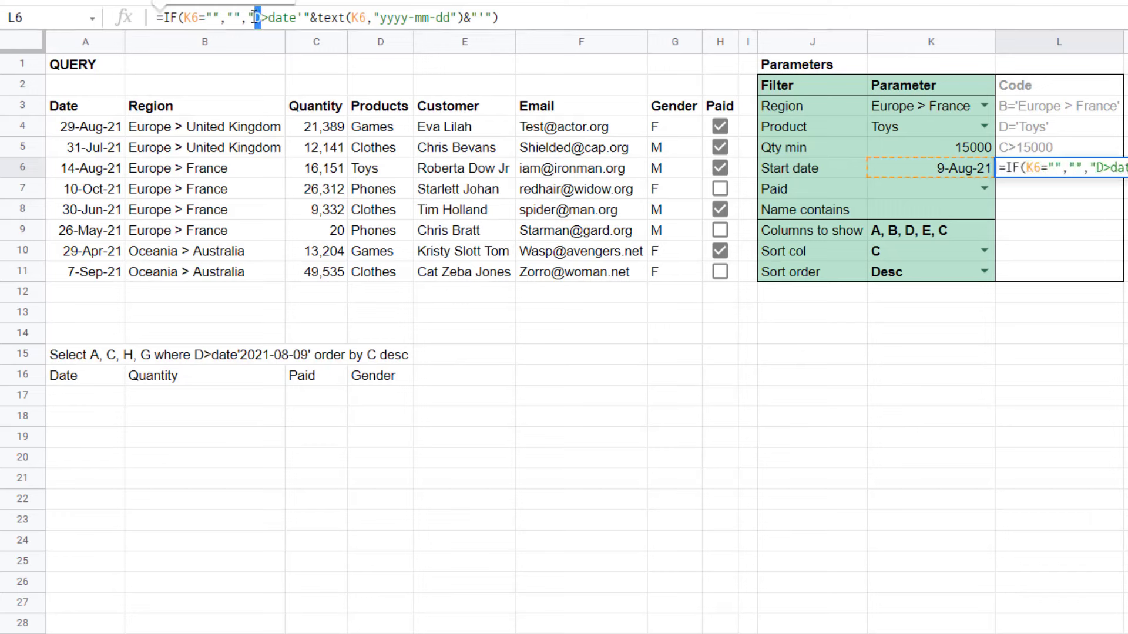
type("A")
key("Return")
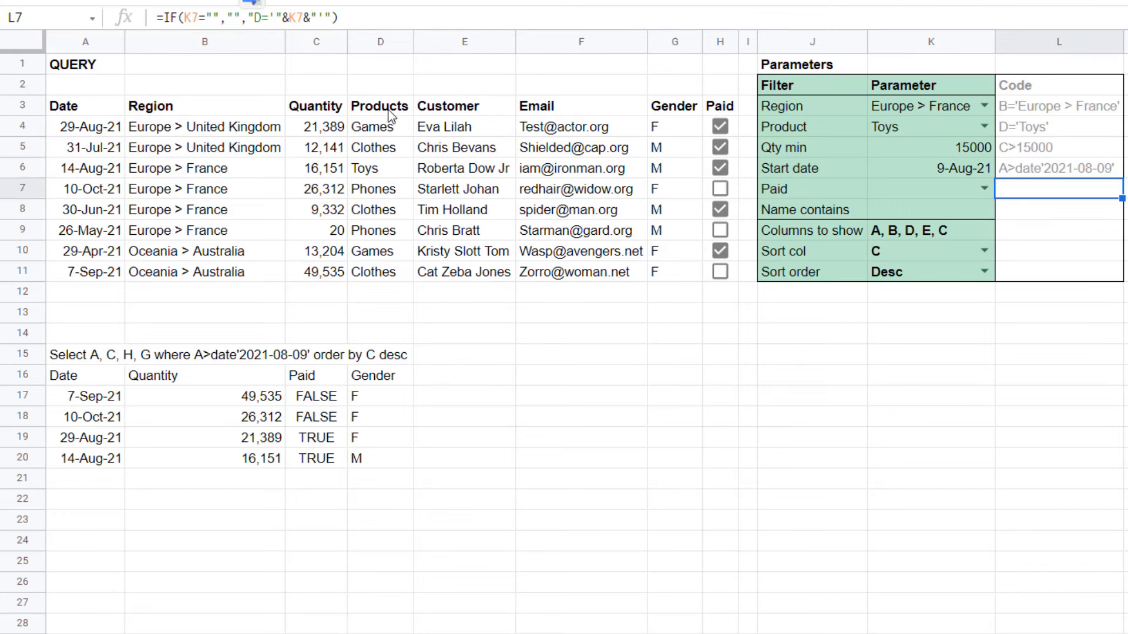
key("Up")
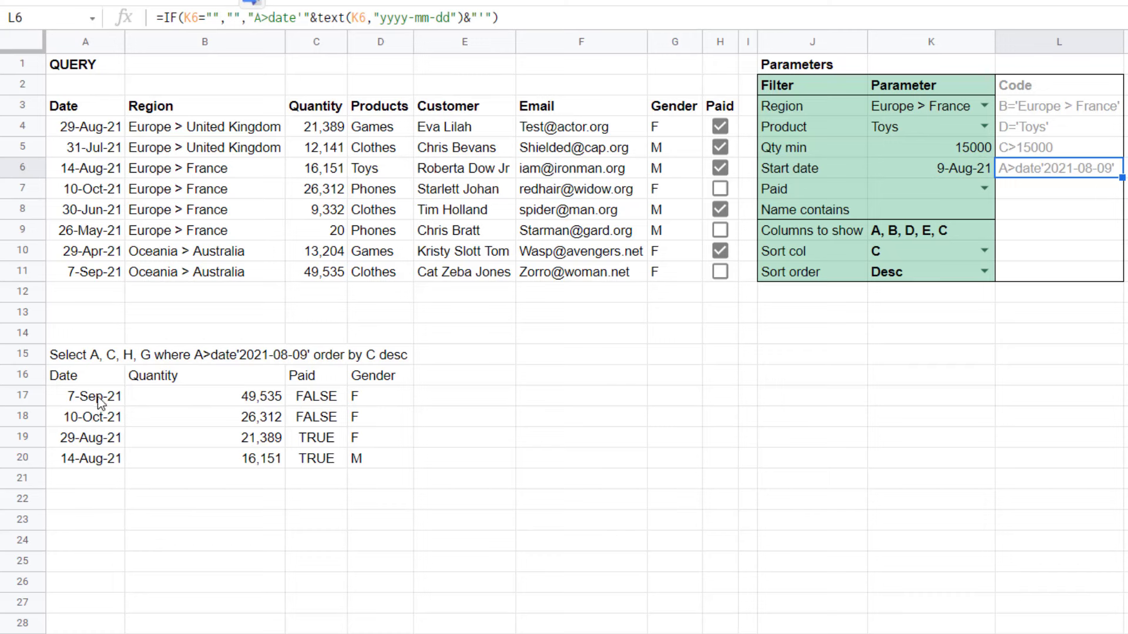
- Check the dates returned by the query and set the Start date parameter to 31-Aug-21
left_click_drag(102, 404, 97, 461)
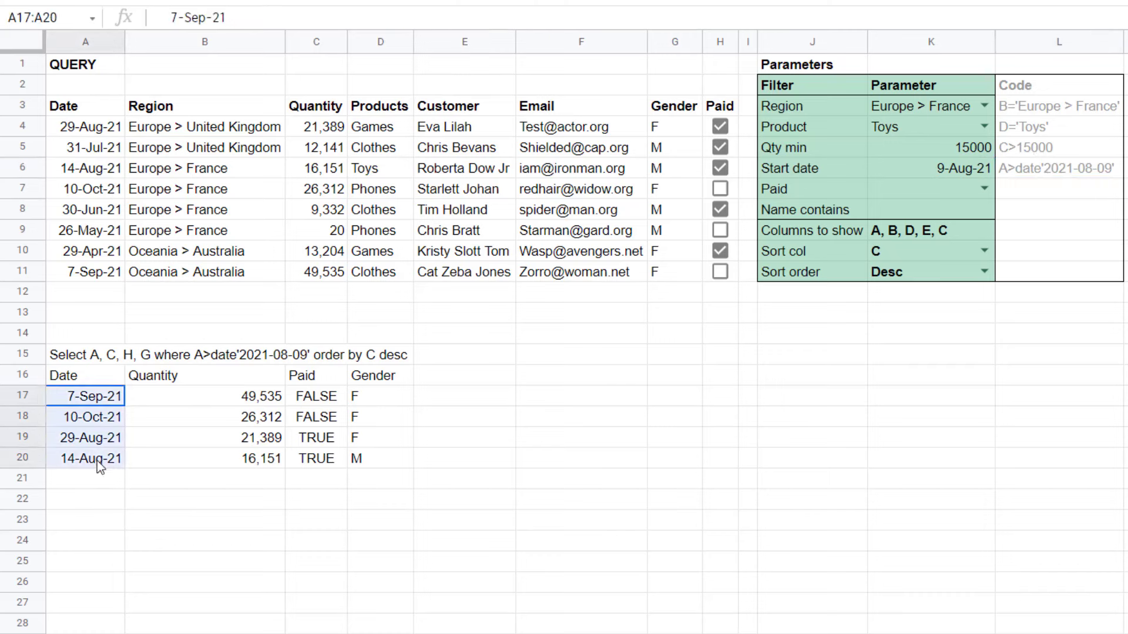
double_click(942, 162)
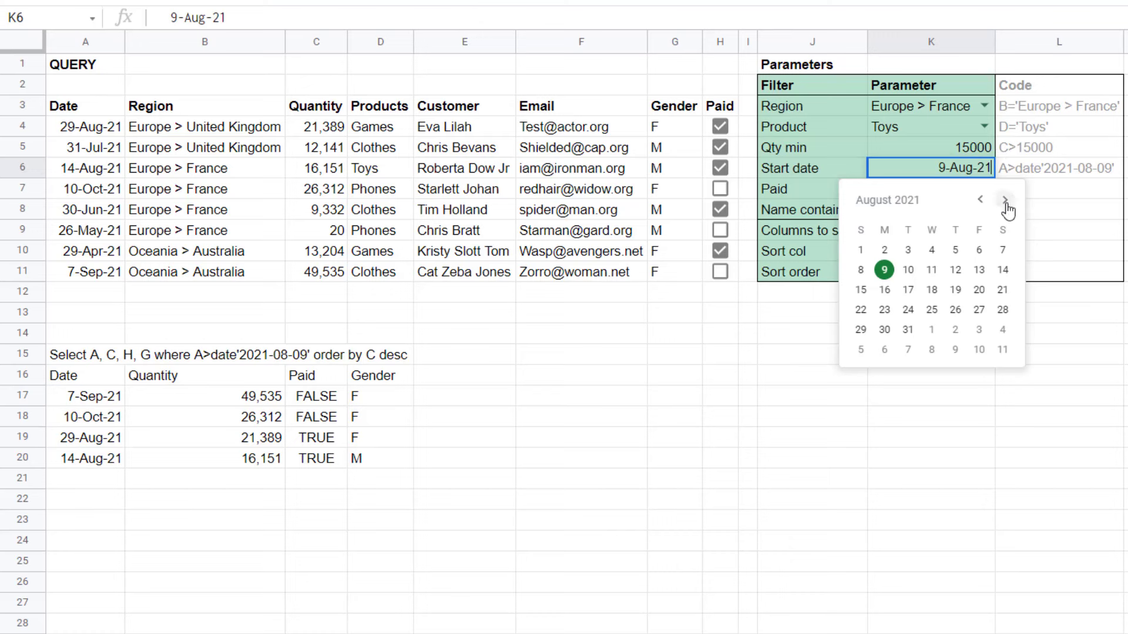
left_click(908, 329)
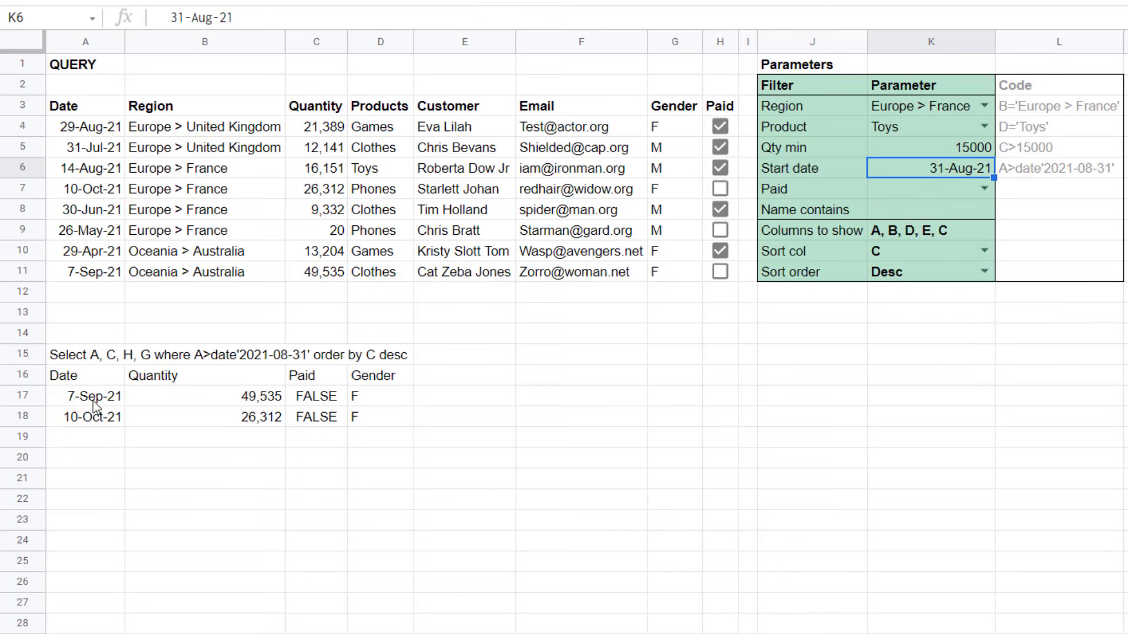
- Check the choices offered for the Paid parameter and clear the Paid checkboxes in H5 and H6
left_click(931, 194)
left_click(985, 188)
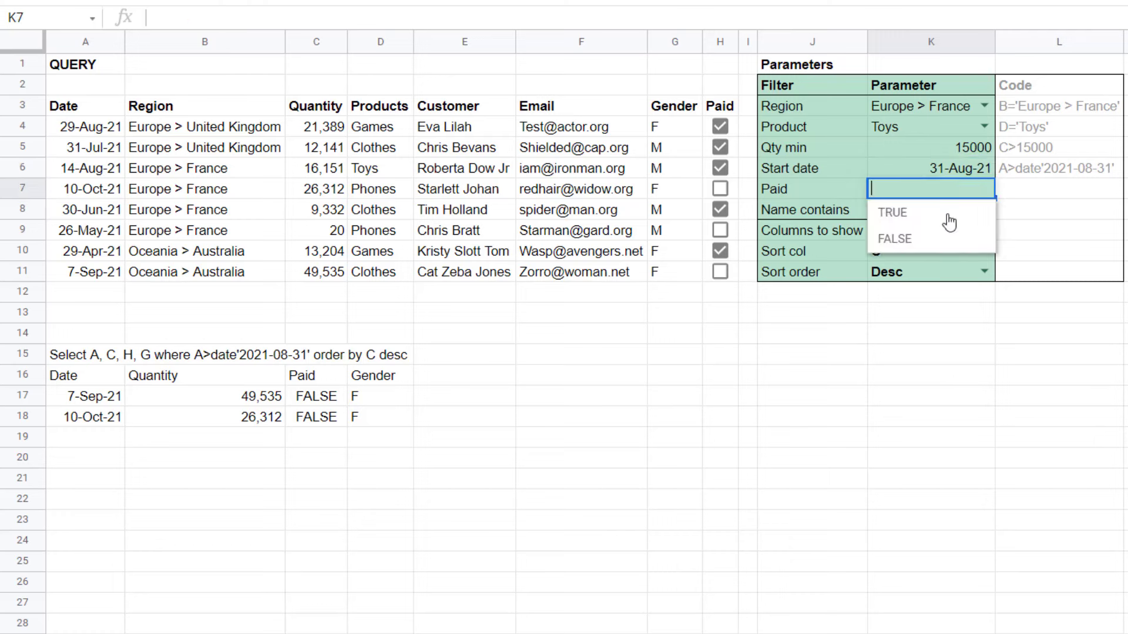
left_click_drag(712, 126, 734, 284)
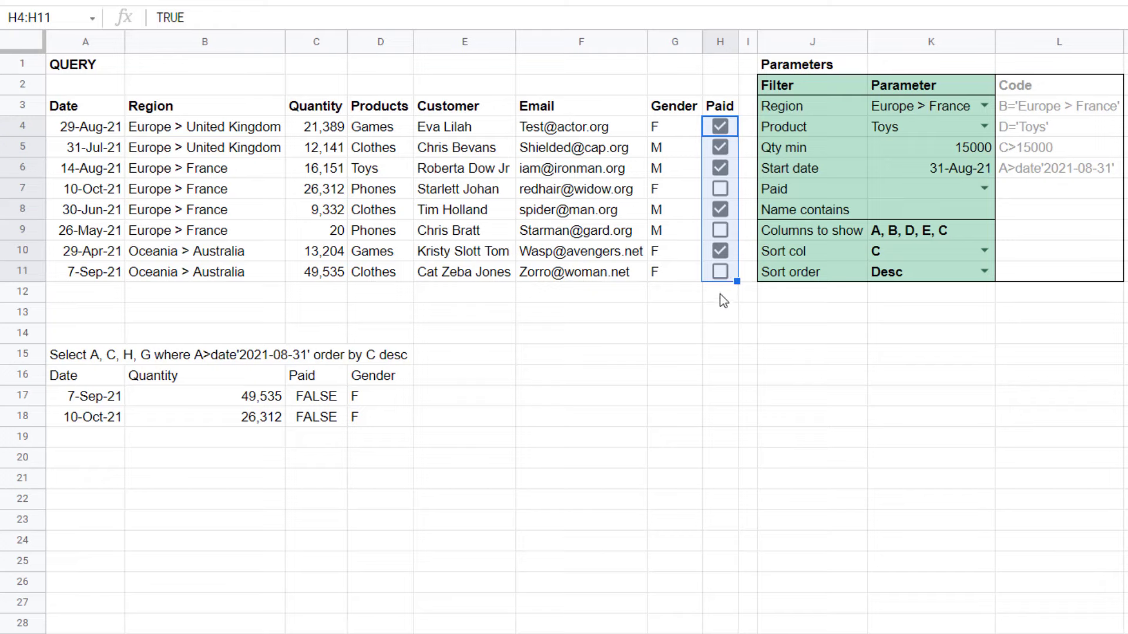
left_click(720, 152)
left_click(720, 168)
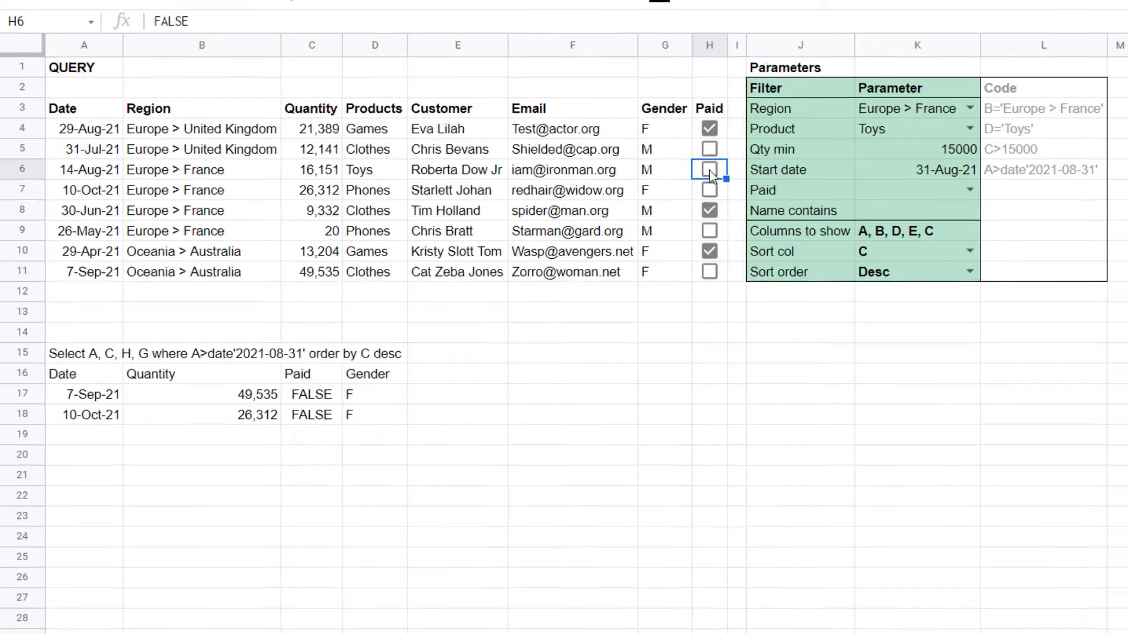
- Inspect the data validation rule behind the Paid checkbox in H6 and leave it as it is
left_click(224, 37)
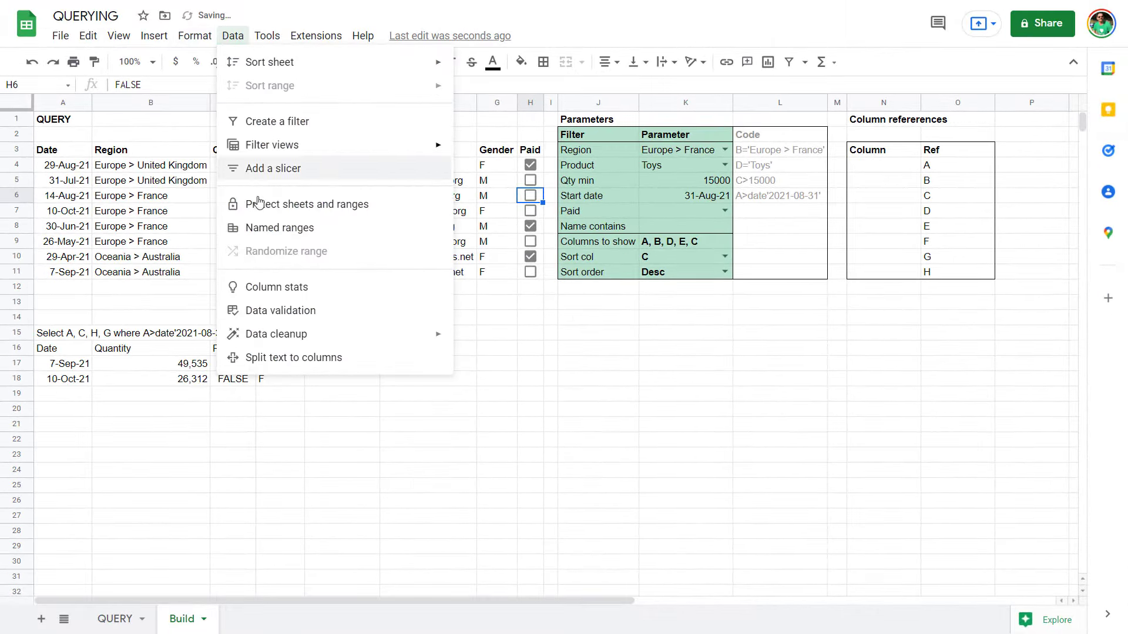
left_click(331, 308)
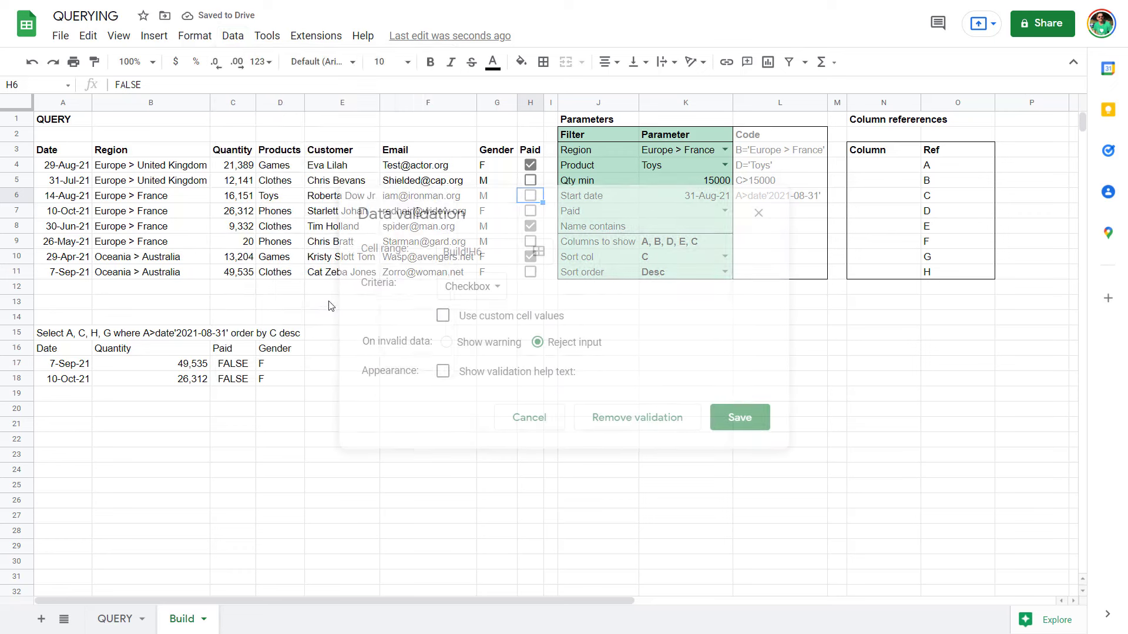
left_click(494, 287)
left_click(744, 311)
left_click(755, 213)
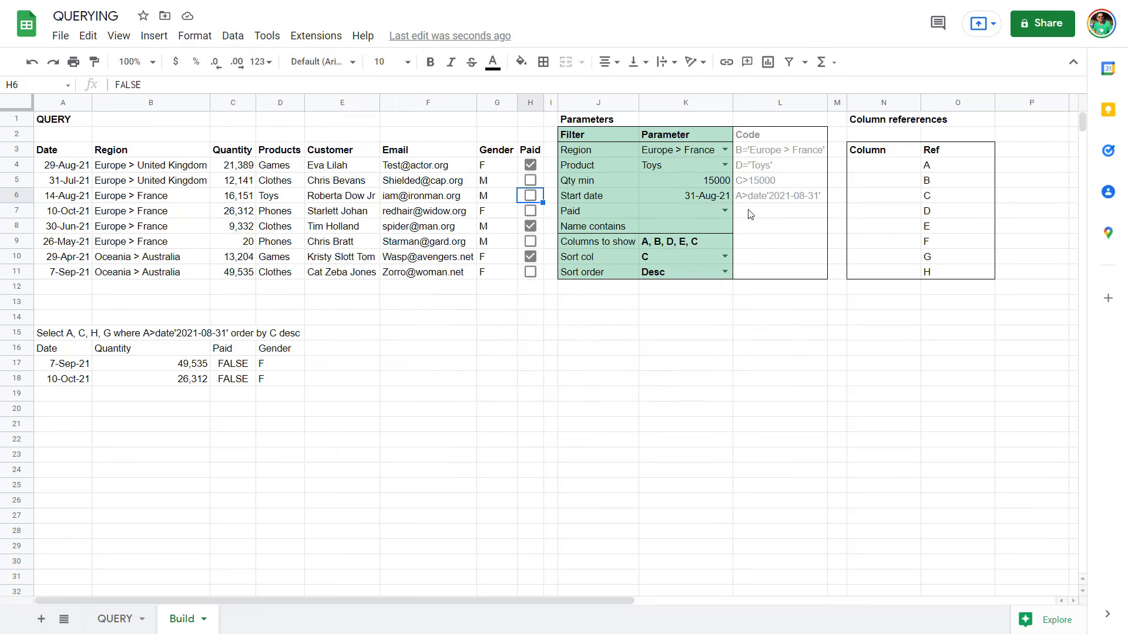
- Remove the single quotes around the K7 value in the L7 code formula so Paid is passed as a boolean
left_click(749, 214)
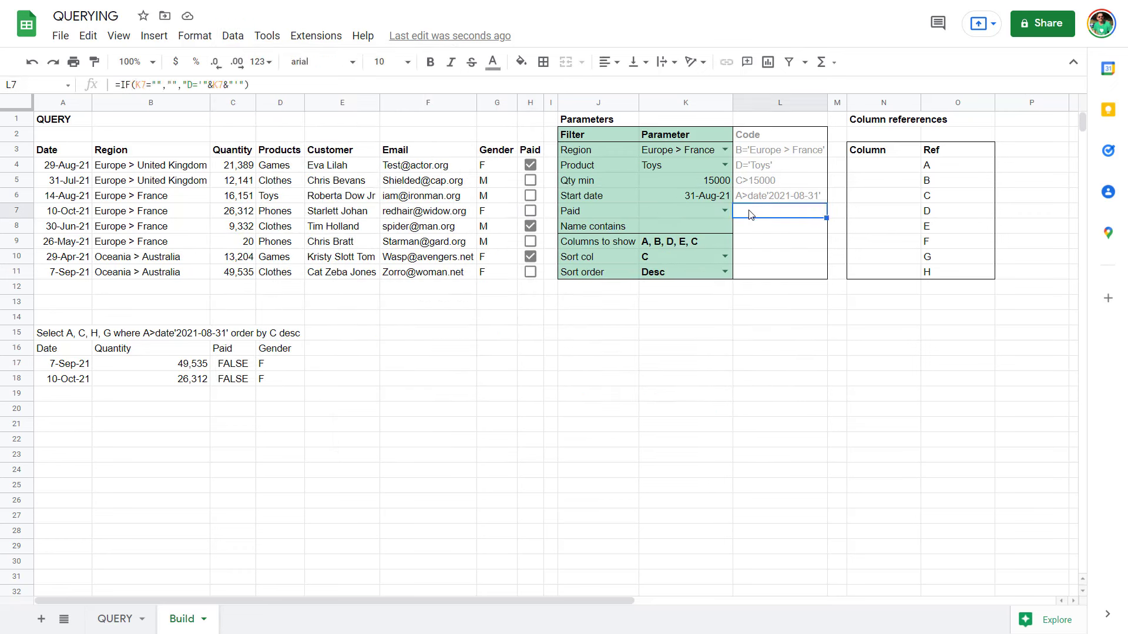
left_click(211, 83)
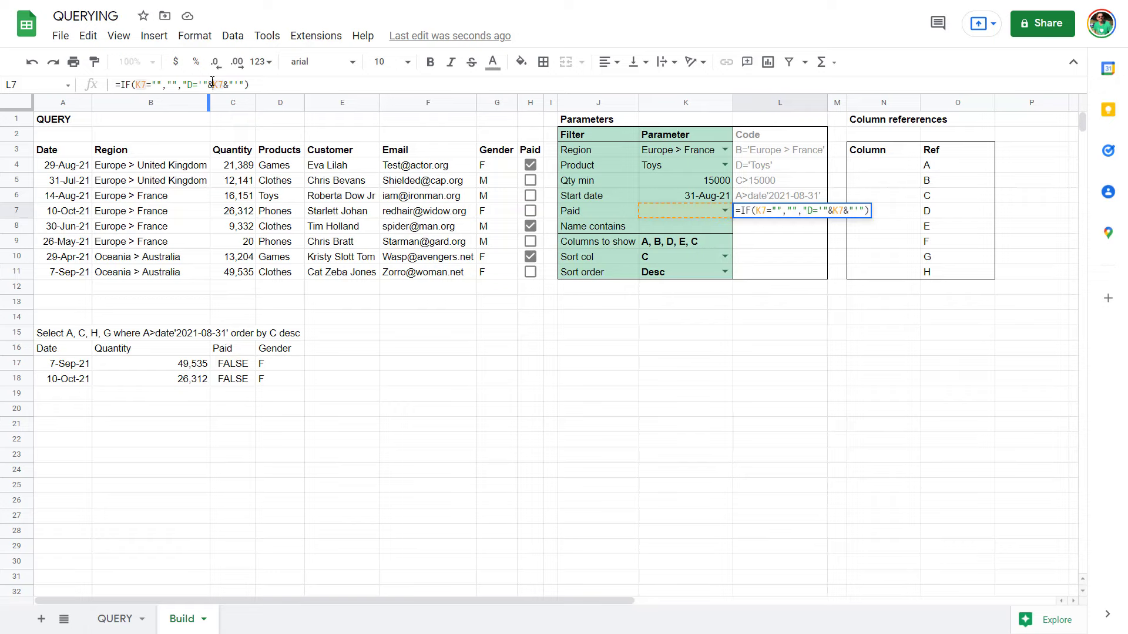
key("shift+Left")
key("shift+Left")
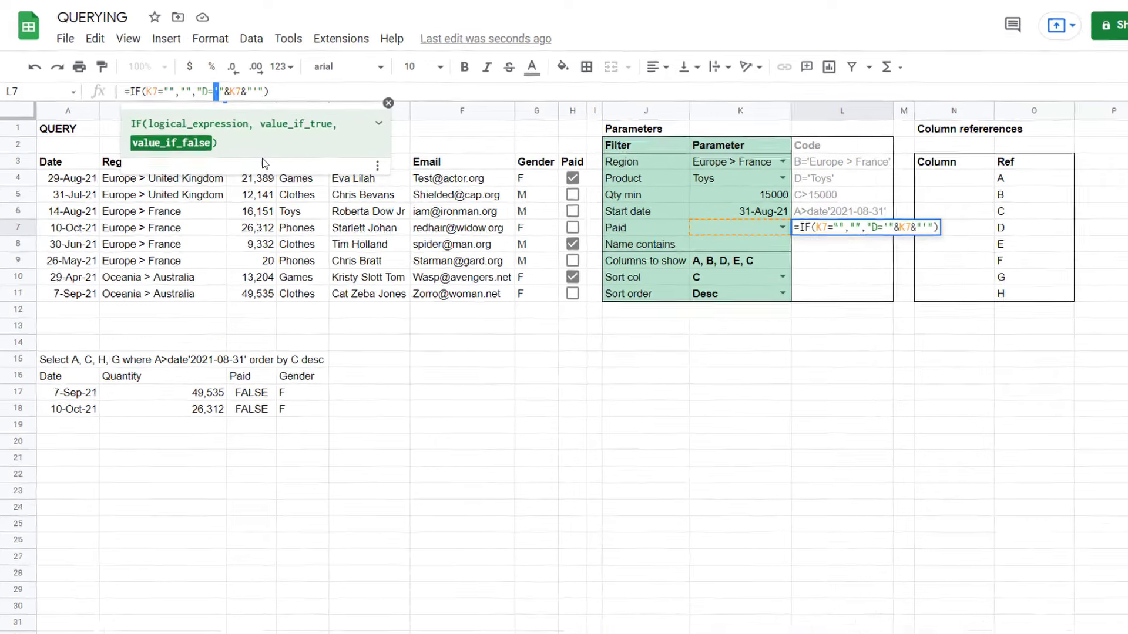
type("\"")
key("Right")
key("Right")
key("Right")
key("Right")
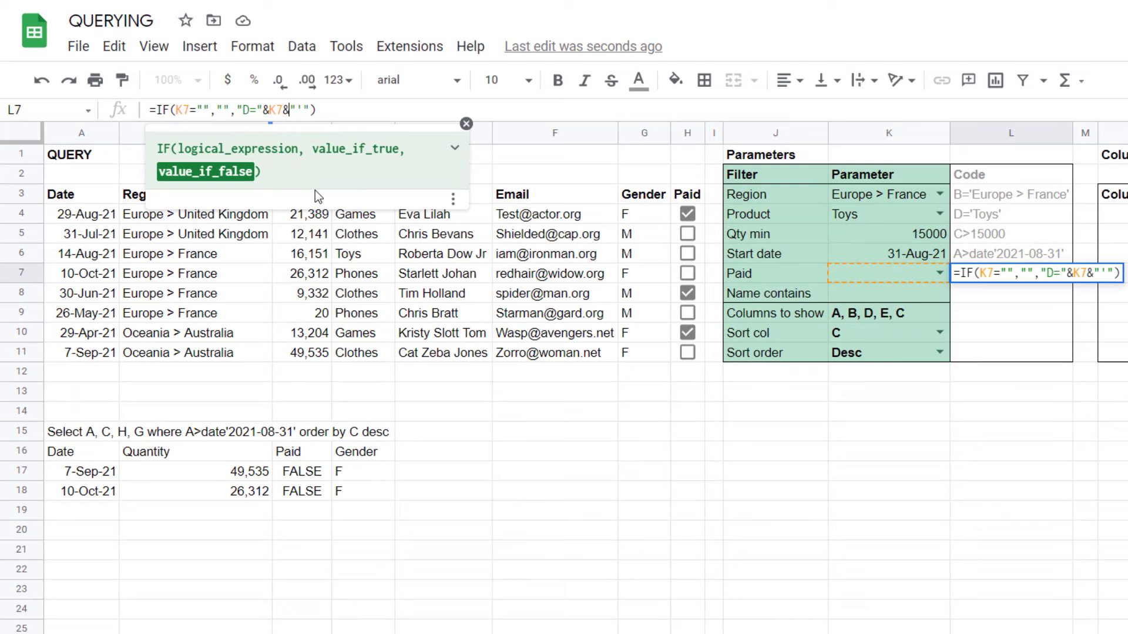
key("Right")
key("Right")
key("BackSpace")
- Change the column letter in the L7 condition from D to H so it tests the Paid column
key("Left")
key("Left")
key("Left")
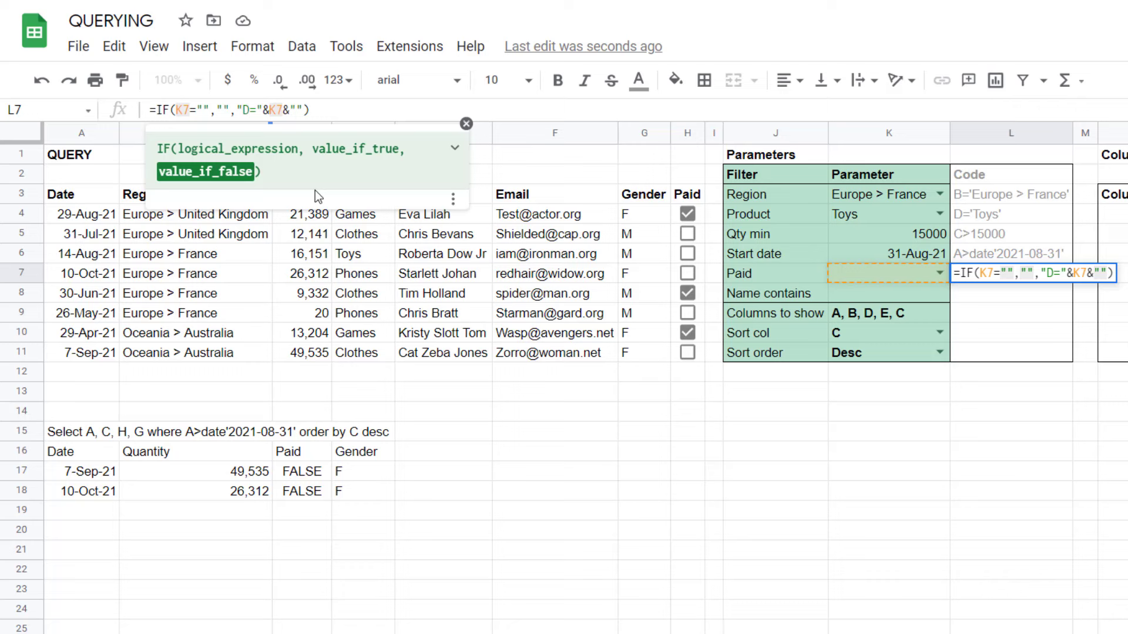
key("Left")
key("Left")
key("Left")
key("Left")
key("shift+Left")
key("Return")
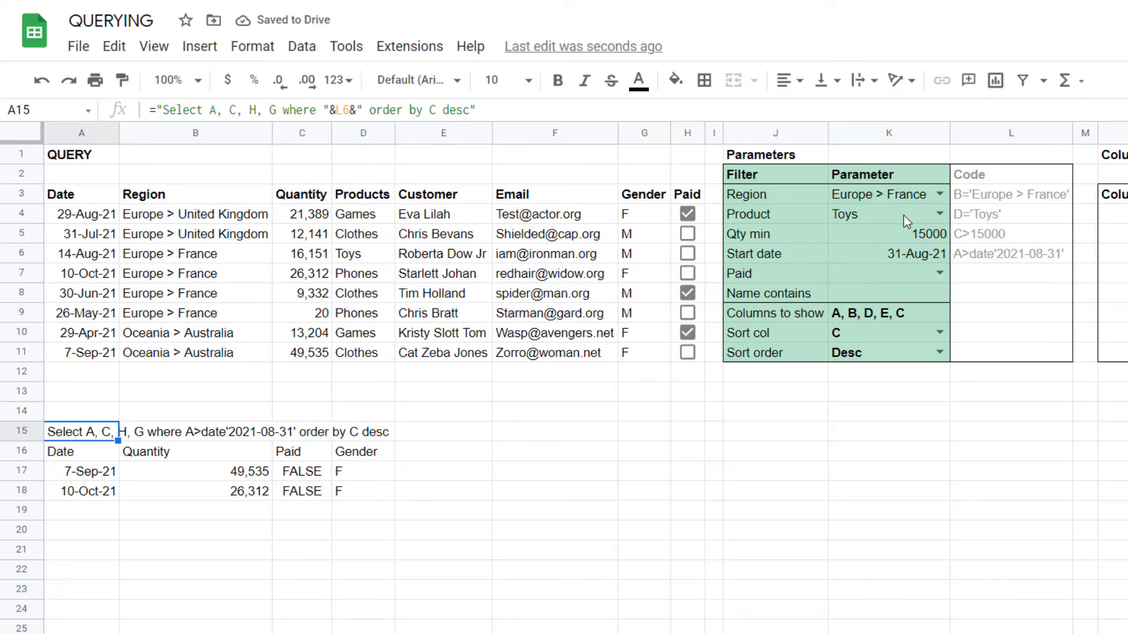
- Set the Paid parameter to TRUE and change the reference in the A15 query string from L6 to L7
left_click(940, 272)
left_click(907, 293)
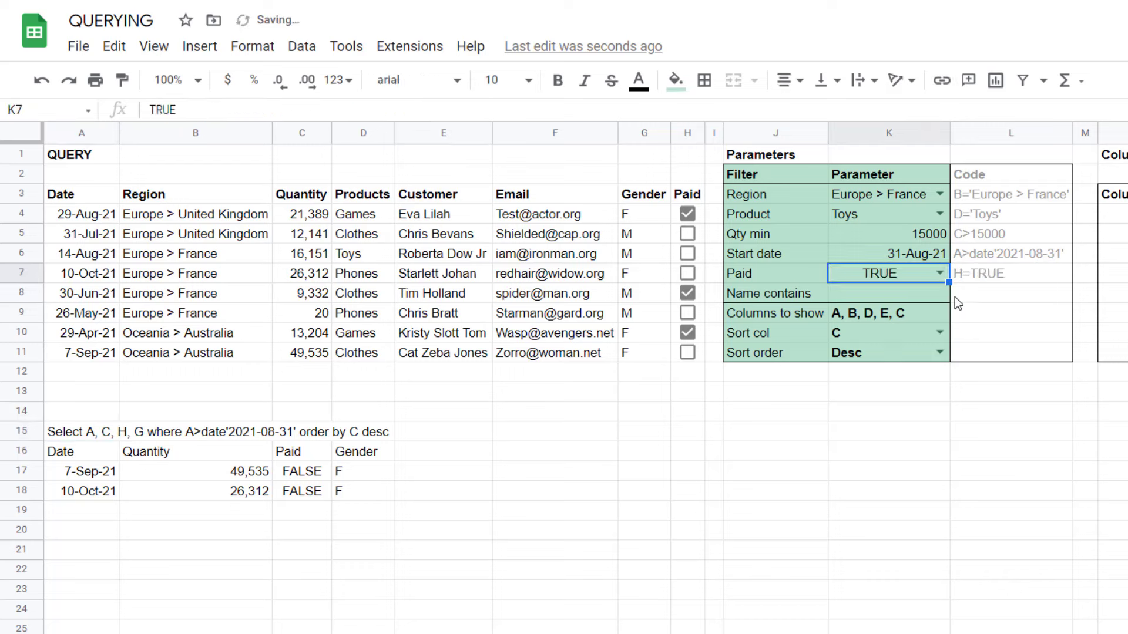
left_click(91, 437)
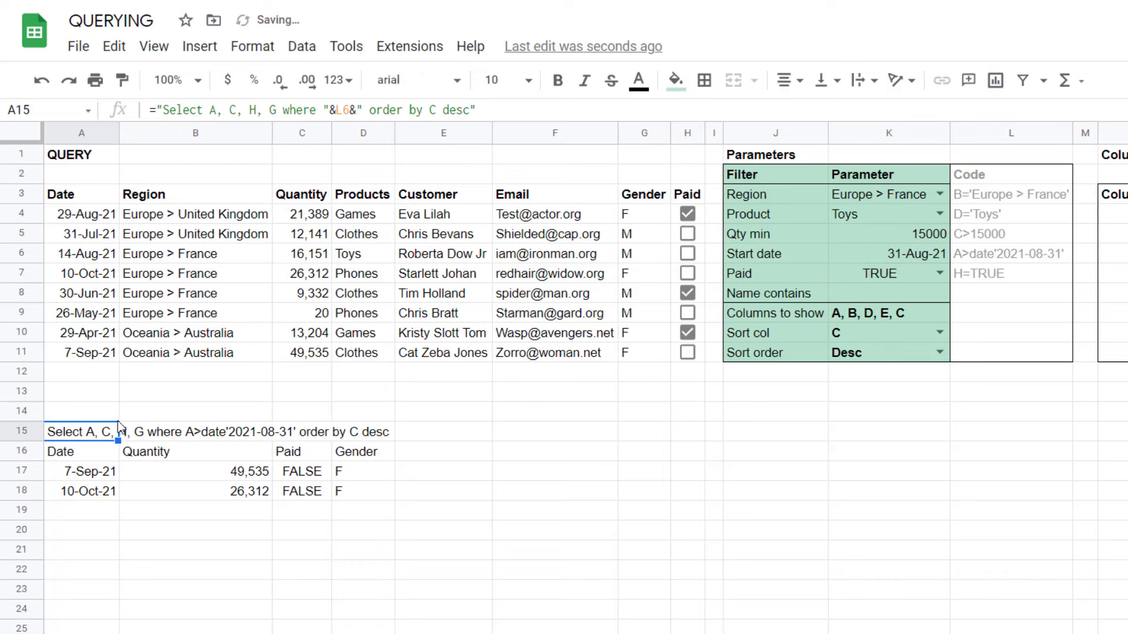
left_click(365, 111)
key("BackSpace")
type("7")
key("Return")
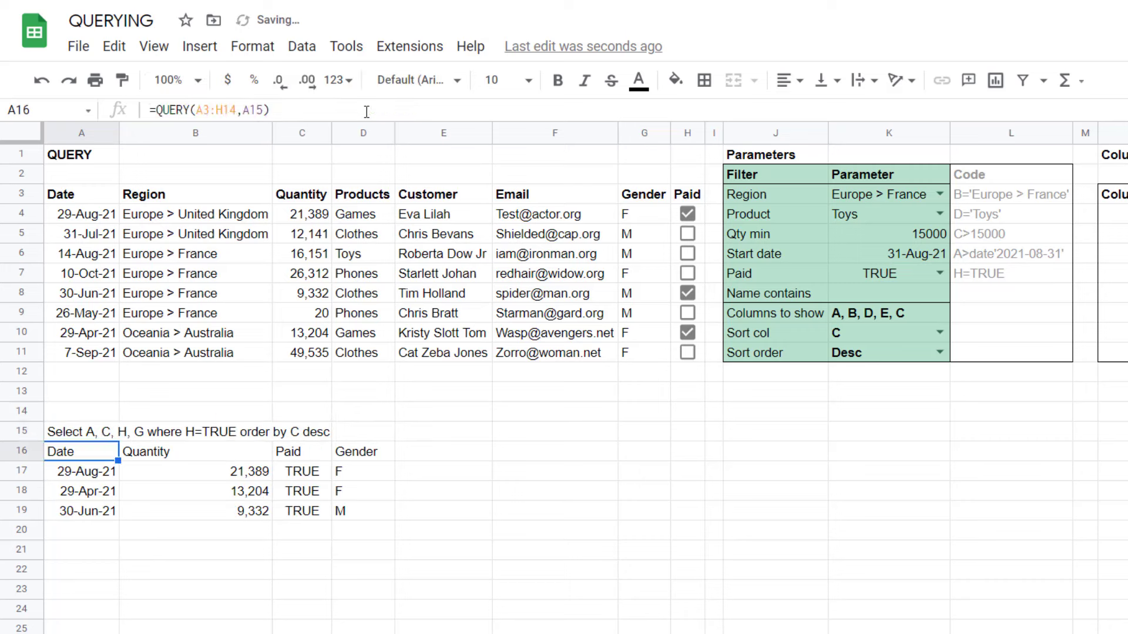
key("Up")
key("Right")
key("Right")
key("Right")
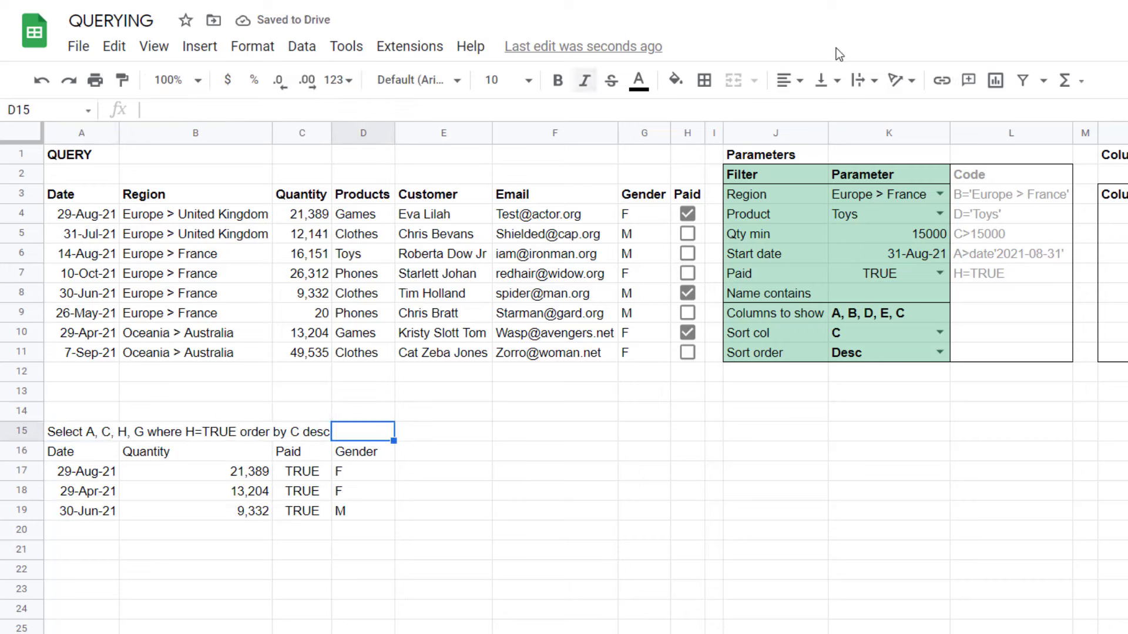
- Replace the equals sign in the L8 condition with " contains " and enter a first name as the Name contains parameter
left_click(896, 296)
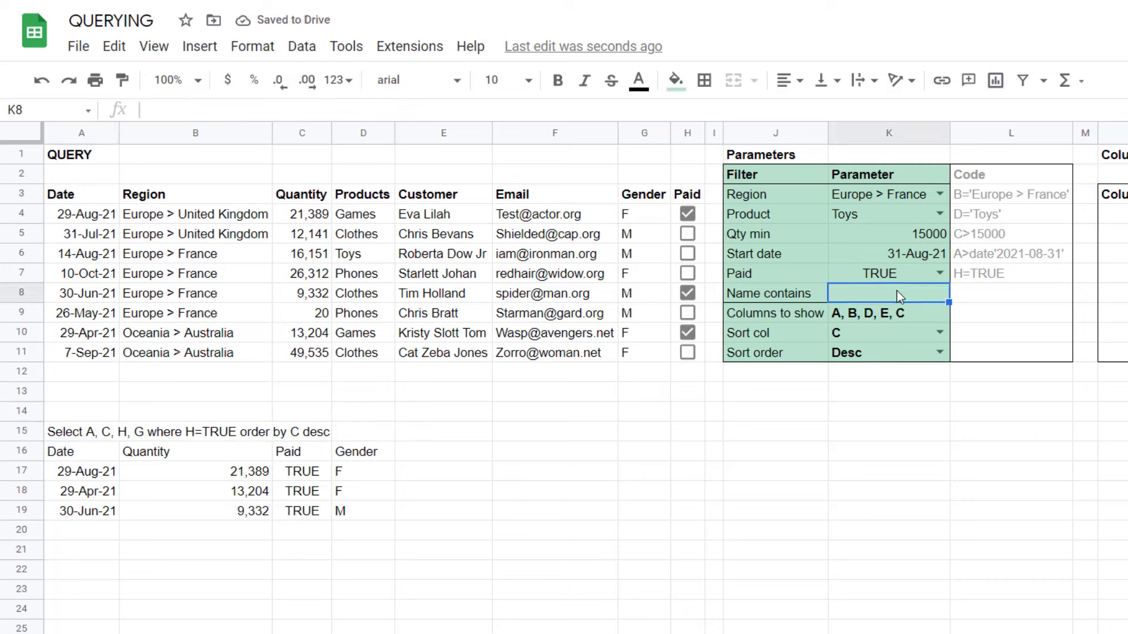
left_click(972, 292)
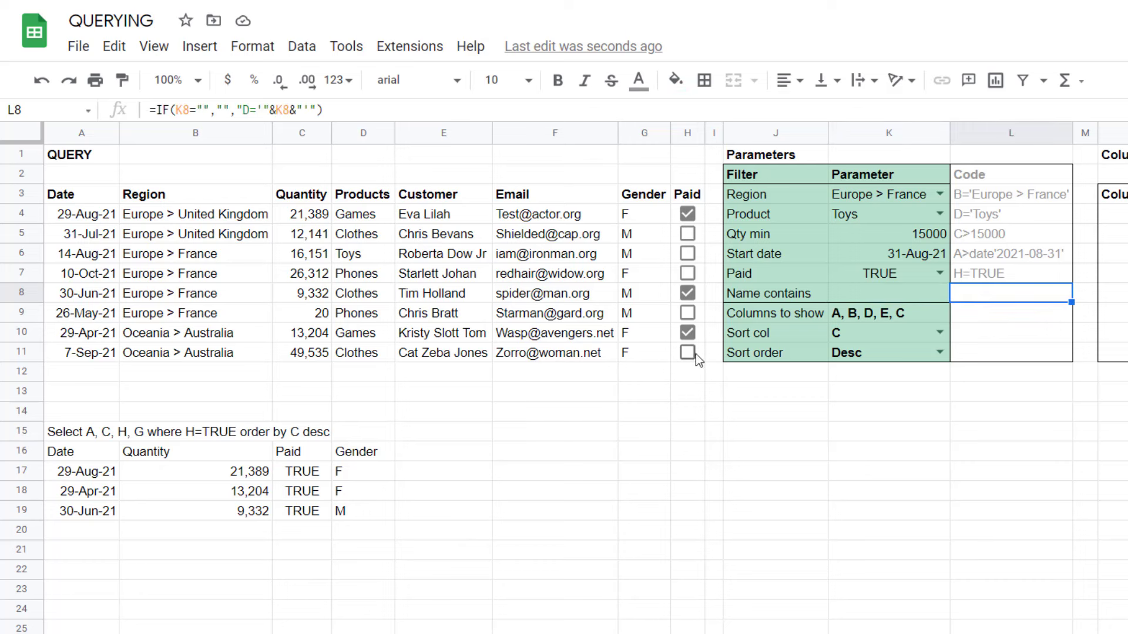
left_click(890, 296)
left_click(1014, 294)
left_click(270, 108)
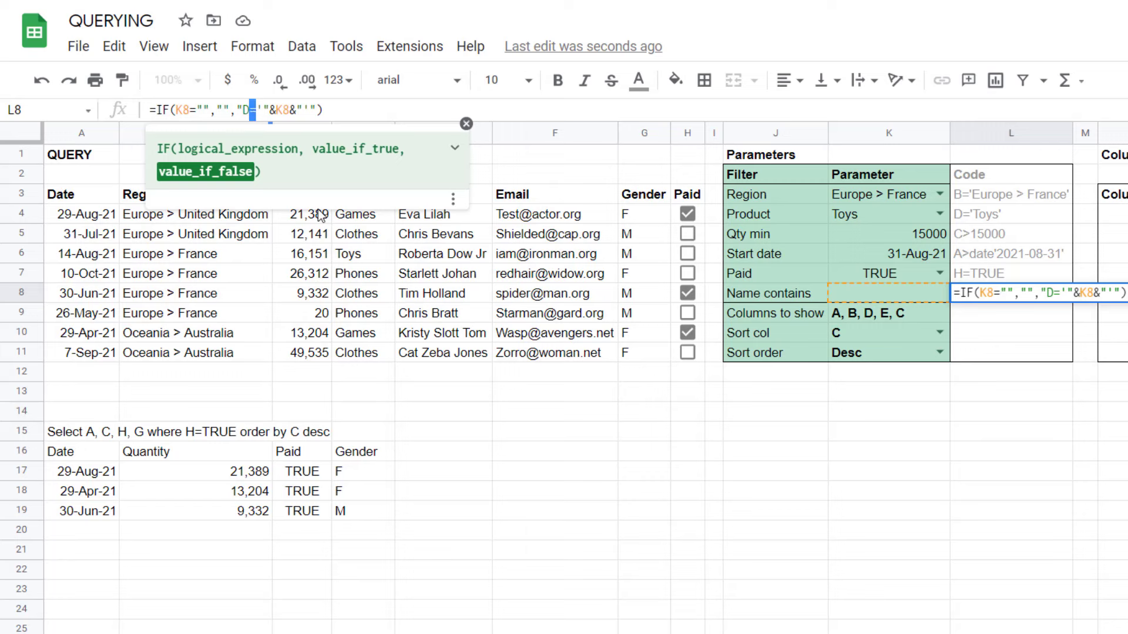
key("BackSpace")
type("cont")
type("ains")
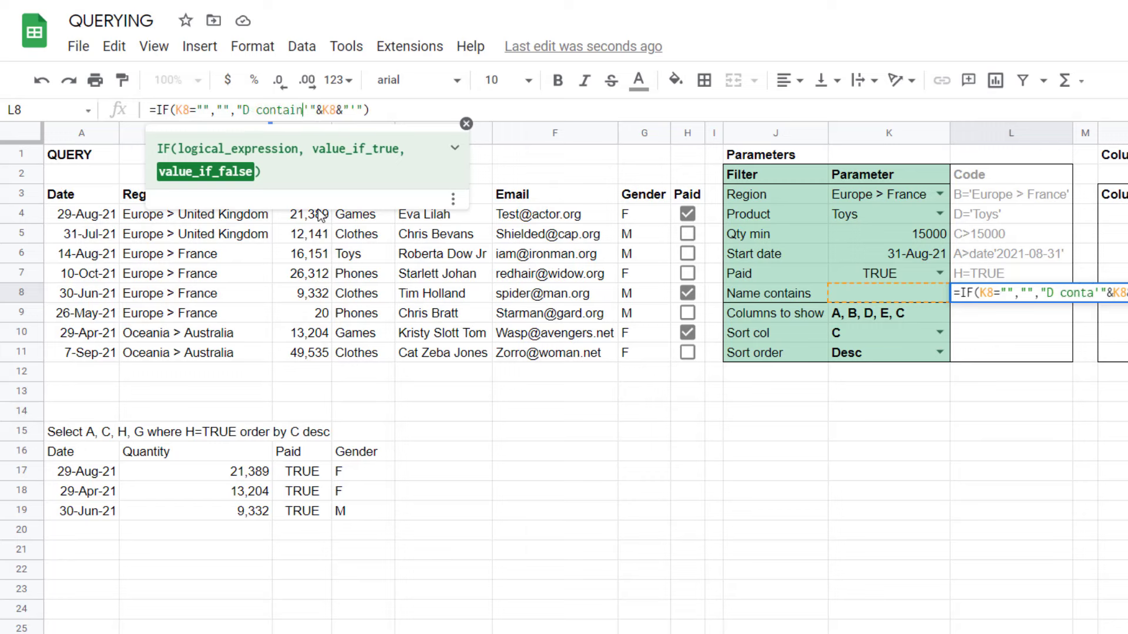
key("Return")
- Change the column letter in the L8 condition from D to E so it tests the Customer column
left_click(245, 110)
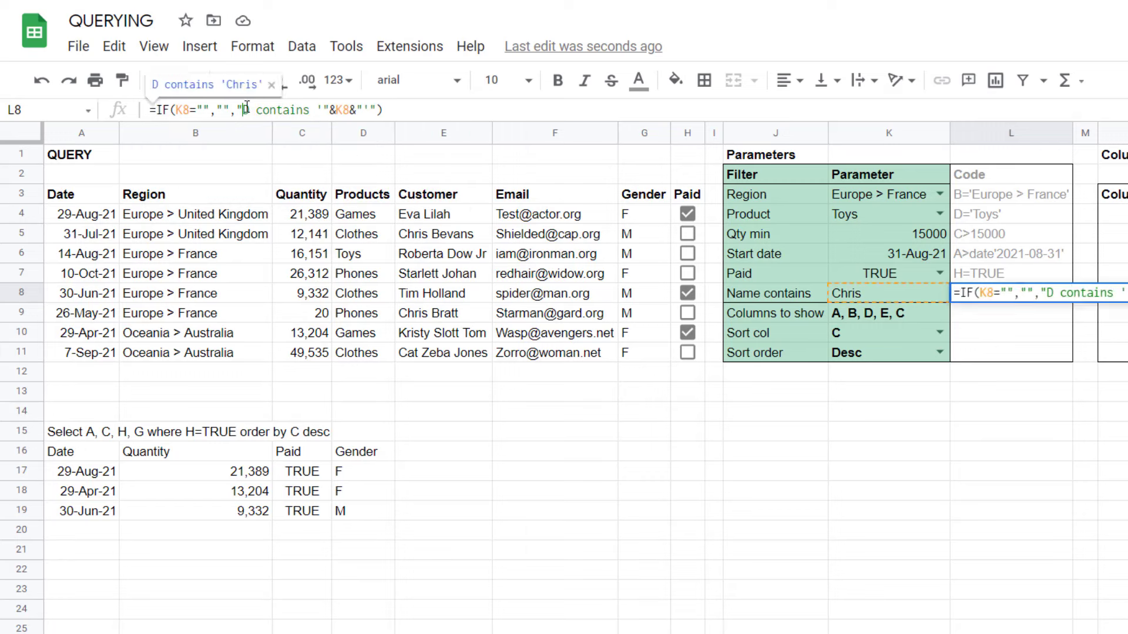
double_click(245, 110)
type("E")
key("Return")
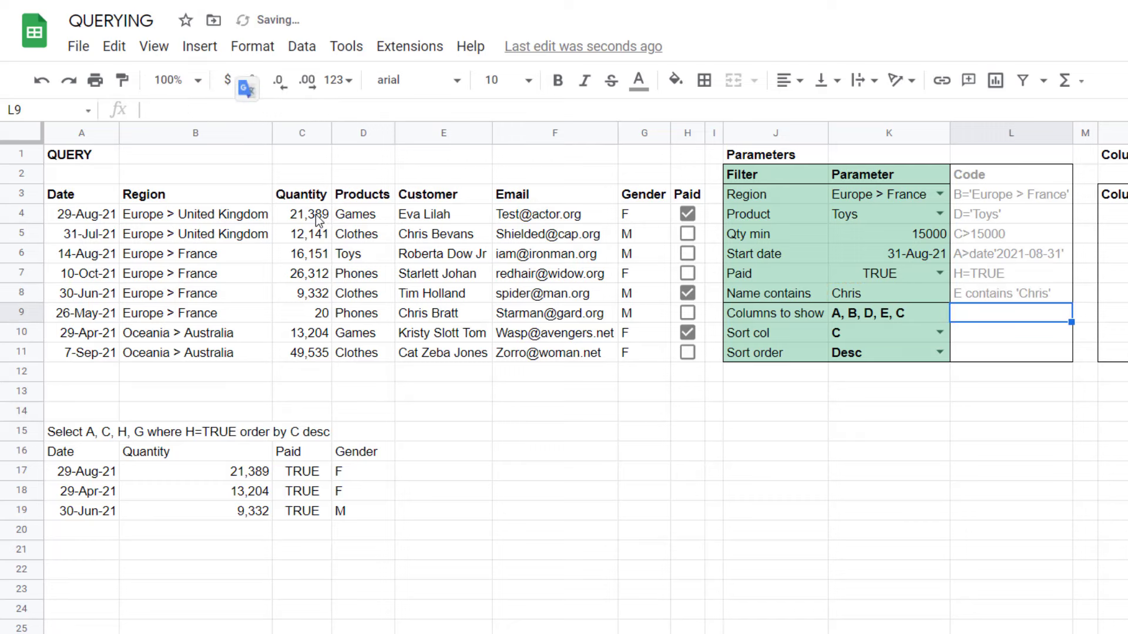
- Change the reference in the A15 query string from L7 to L8 so it filters by customer name
key("Down")
key("Left")
key("Left")
key("Left")
key("Left")
key("Left")
key("Left")
key("Left")
key("Left")
key("Left")
key("Left")
key("Down")
key("Down")
key("Down")
key("Down")
key("Down")
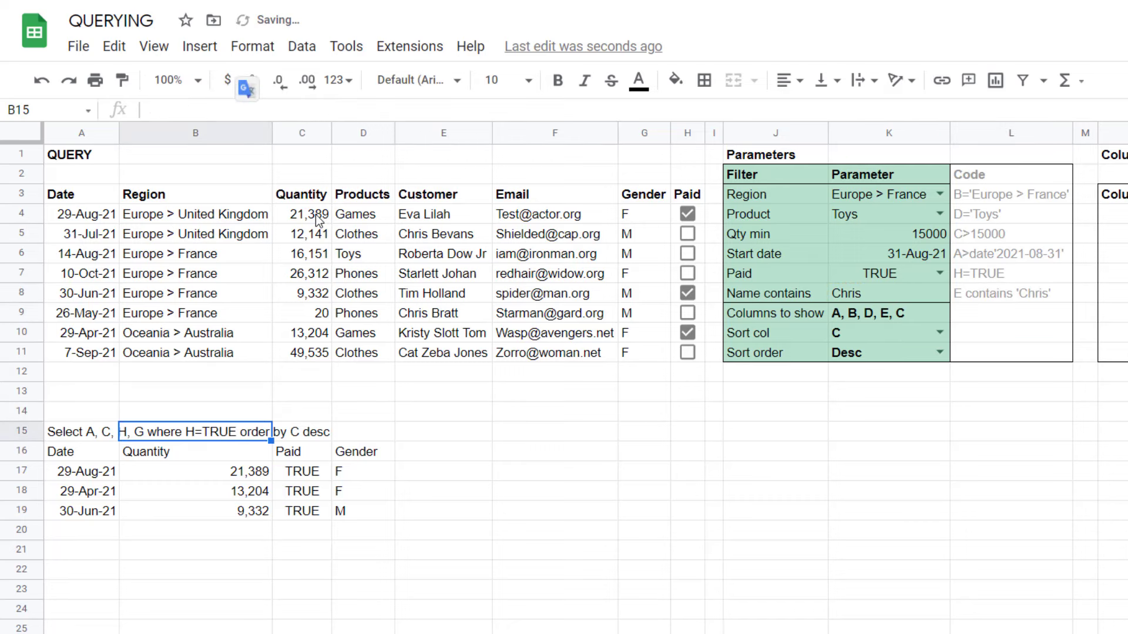
key("Left")
key("Return")
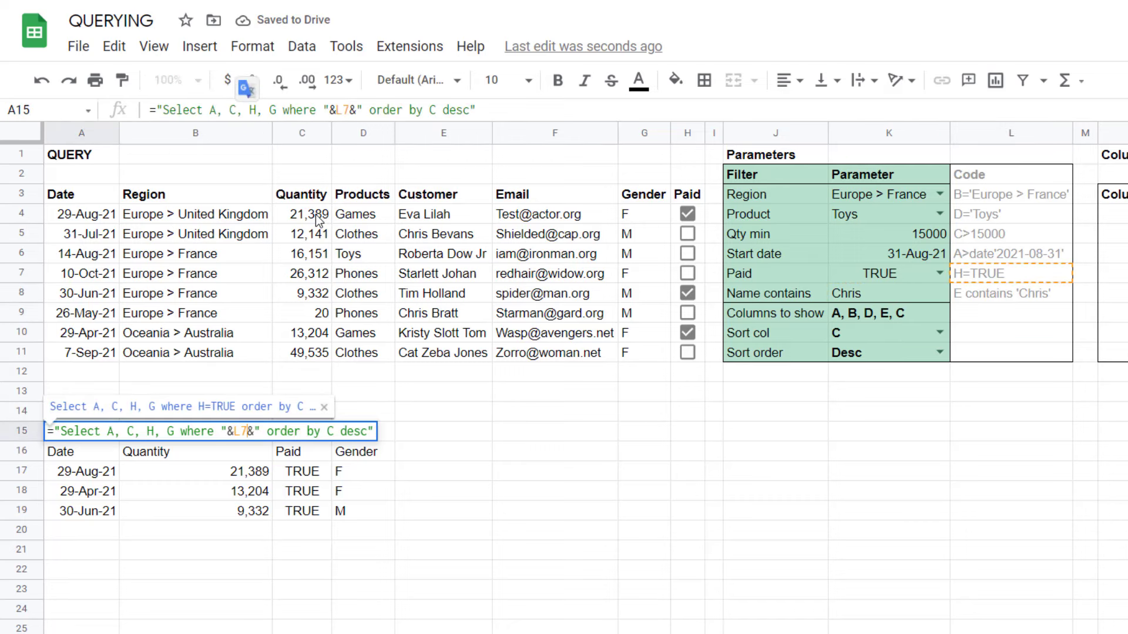
key("BackSpace")
type("8")
key("Return")
key("Up")
key("Right")
key("Right")
key("Right")
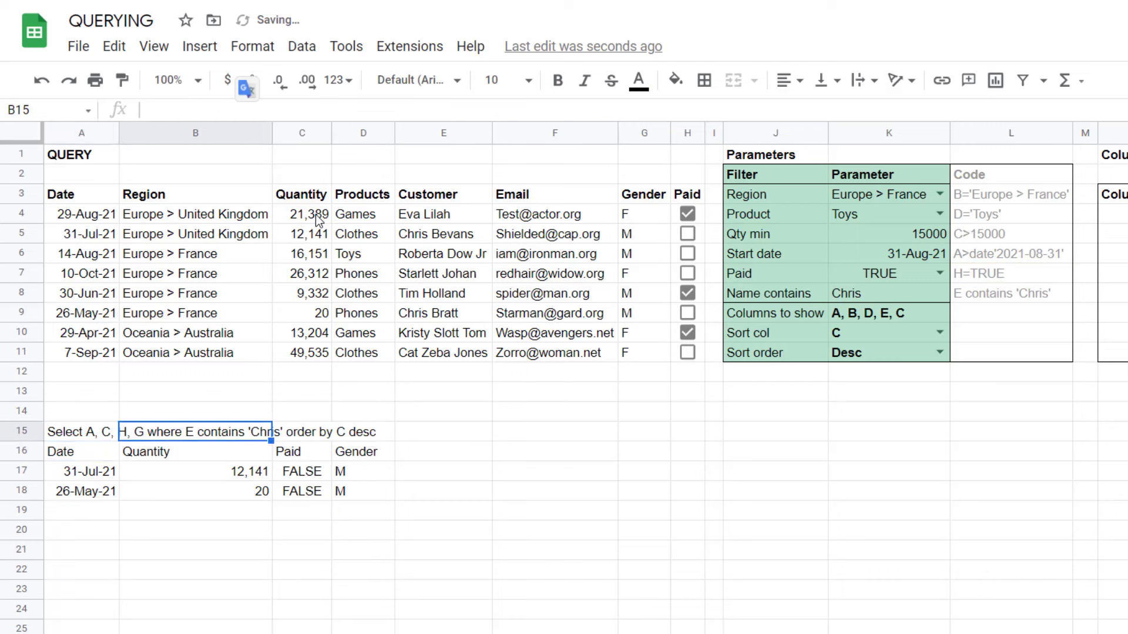
key("Left")
key("Left")
key("Left")
- Combine the condition codes in L3:L8 in cell L13 using TEXTJOIN with the delimiter " and " and ignore_empty set to TRUE
left_click(979, 254)
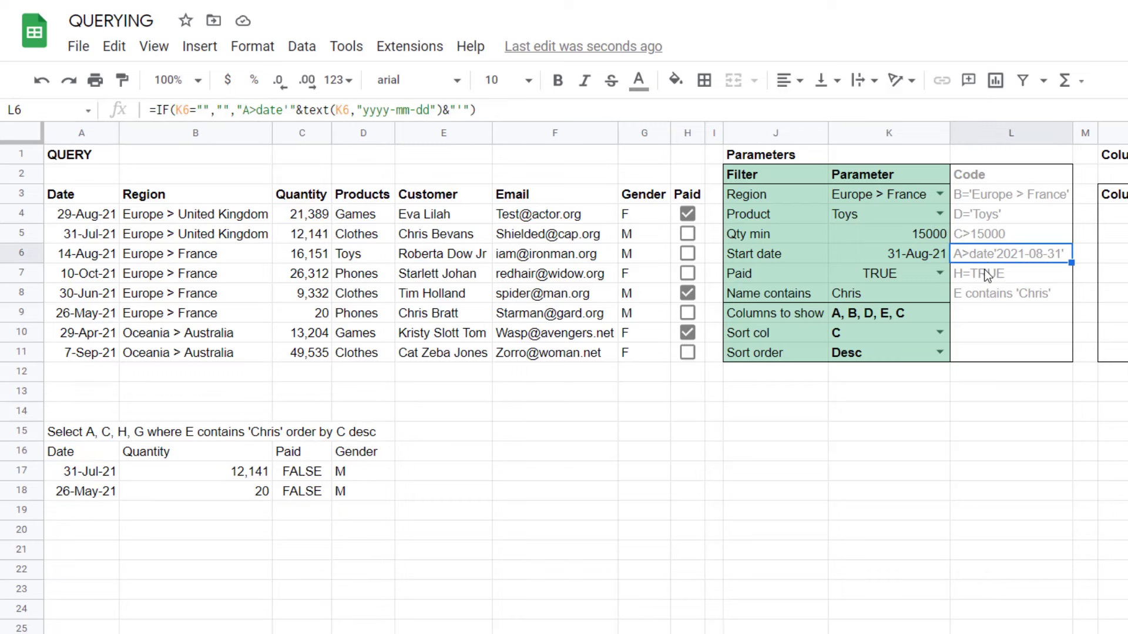
key("Down")
key("Down")
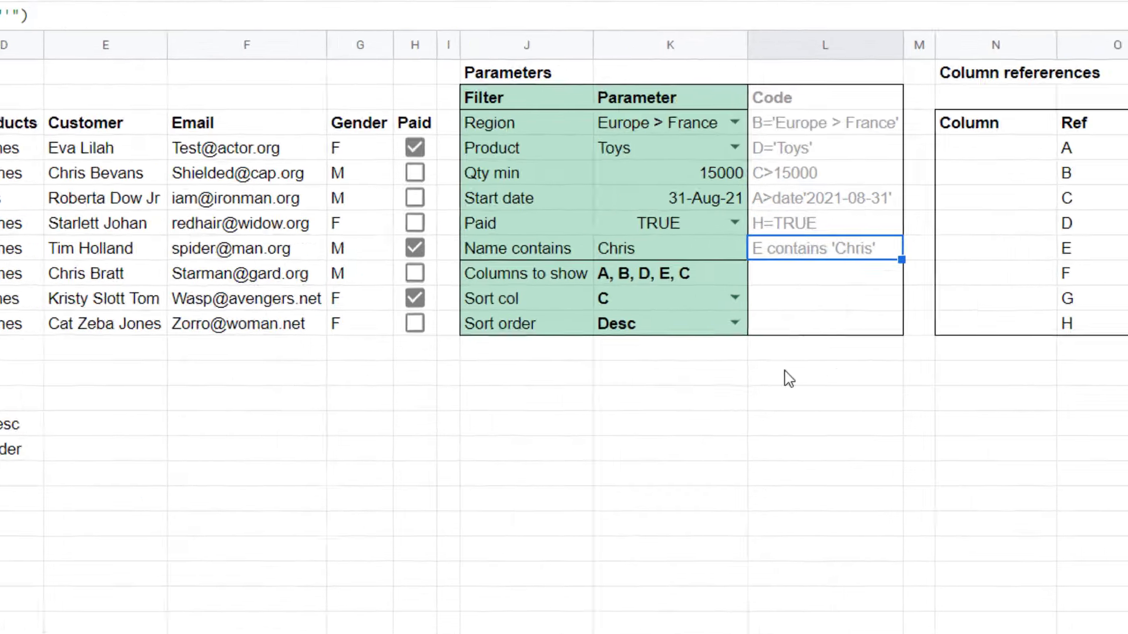
left_click(981, 395)
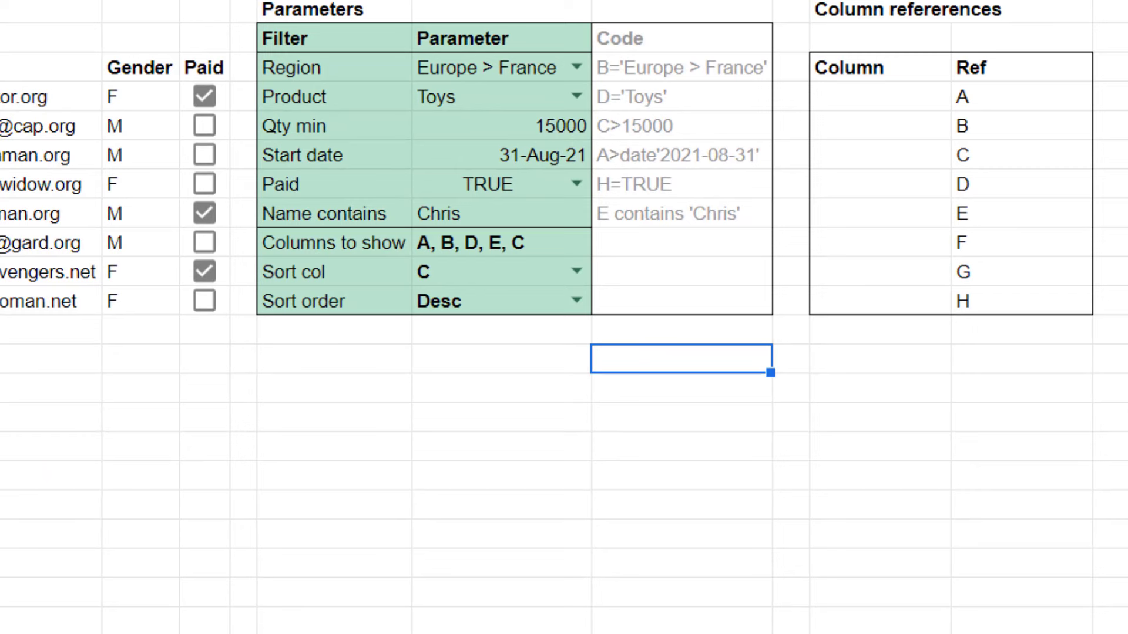
type("=")
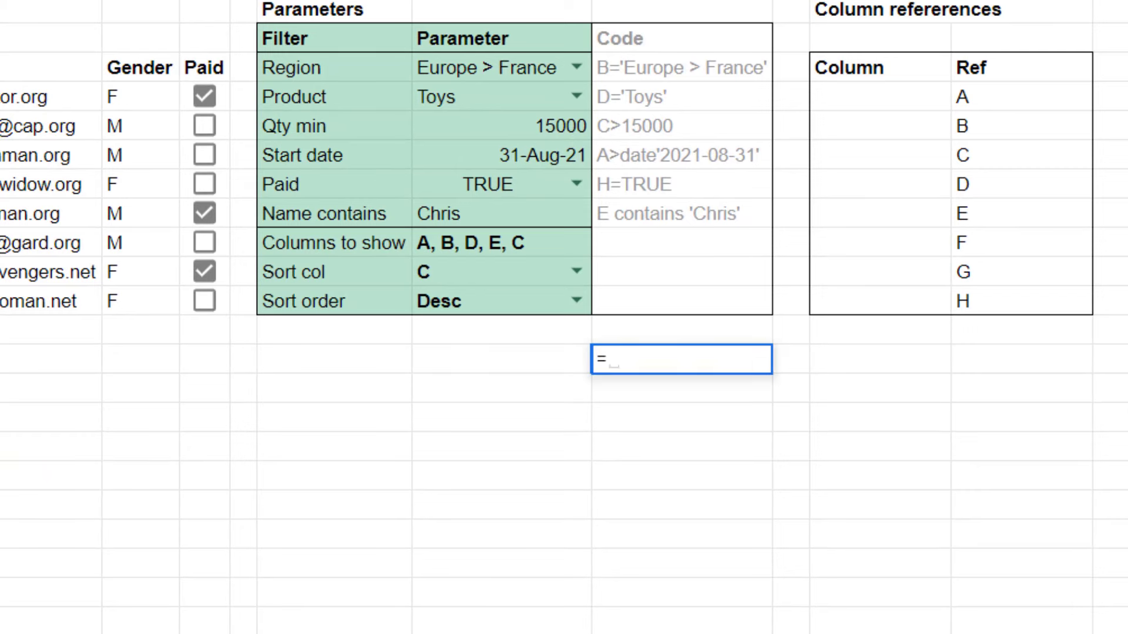
type("textj")
key("Tab")
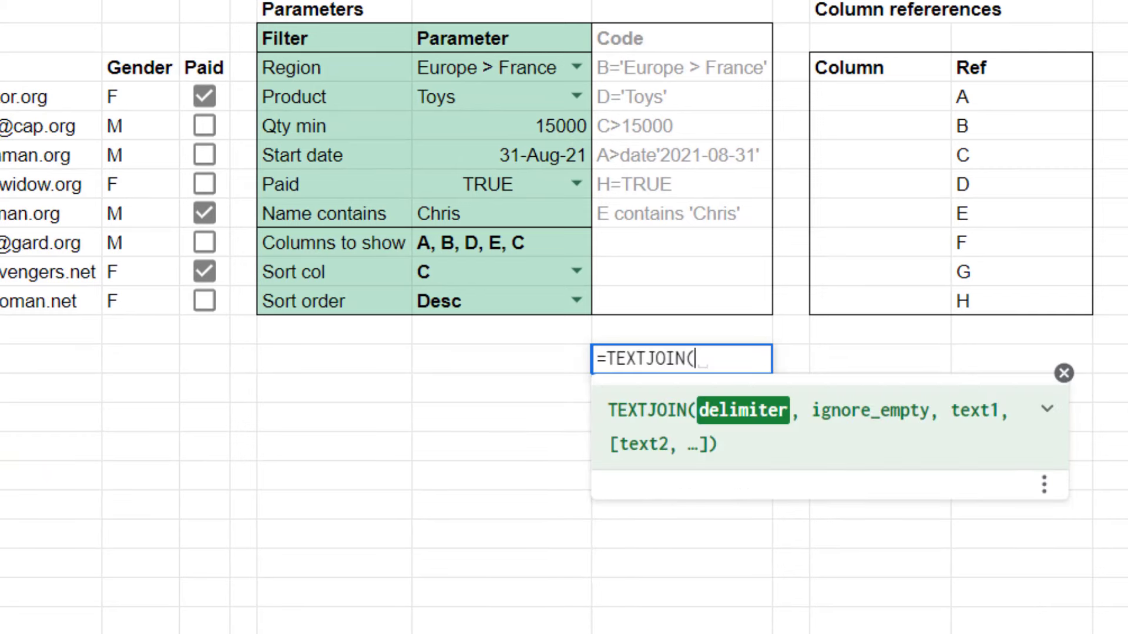
type("\" and \"")
type(",")
key("BackSpace")
type("TRU")
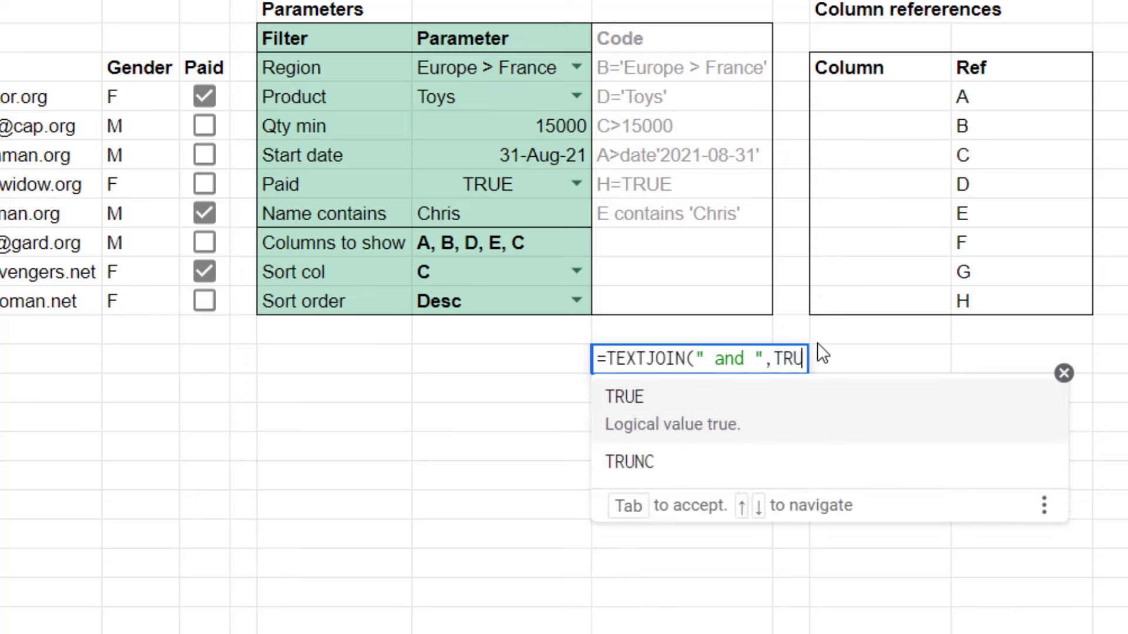
type("E,")
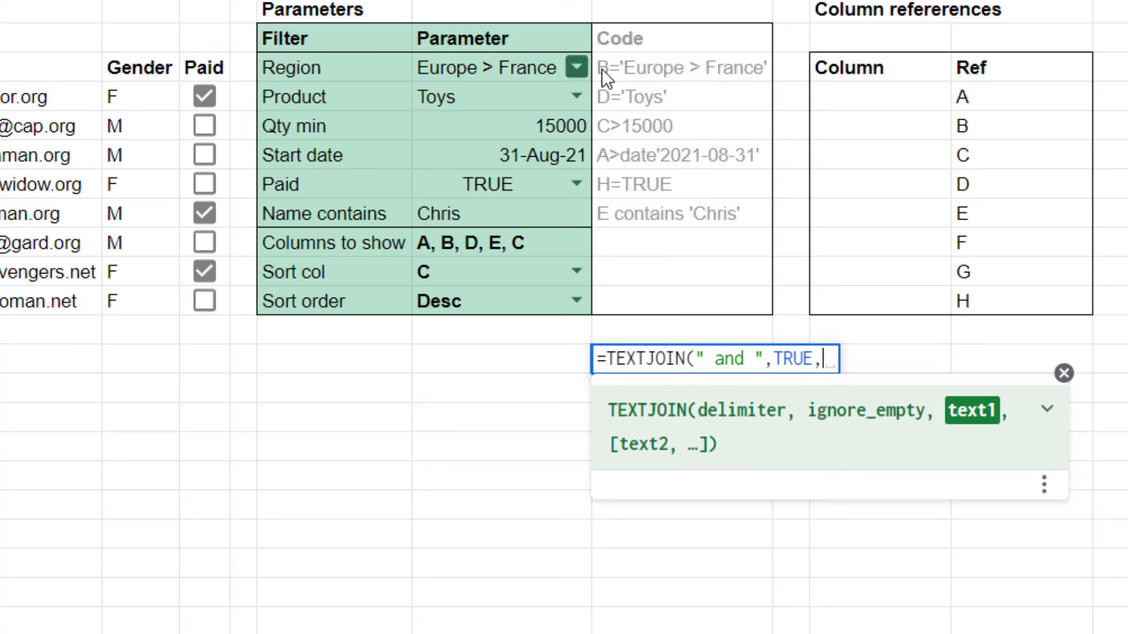
left_click_drag(656, 69, 665, 214)
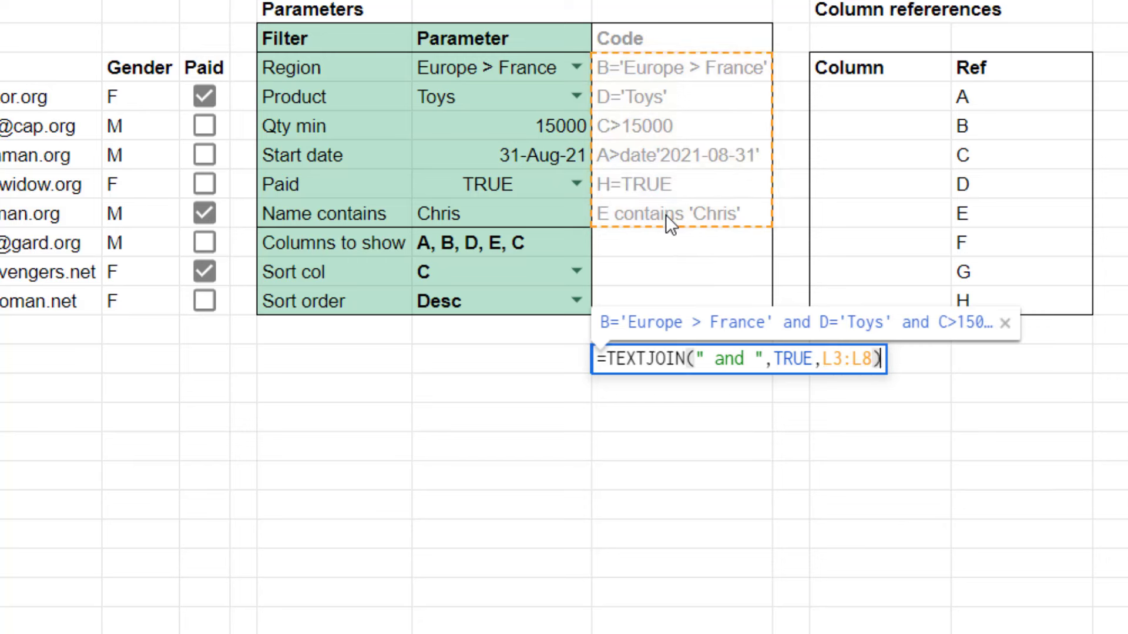
key("Return")
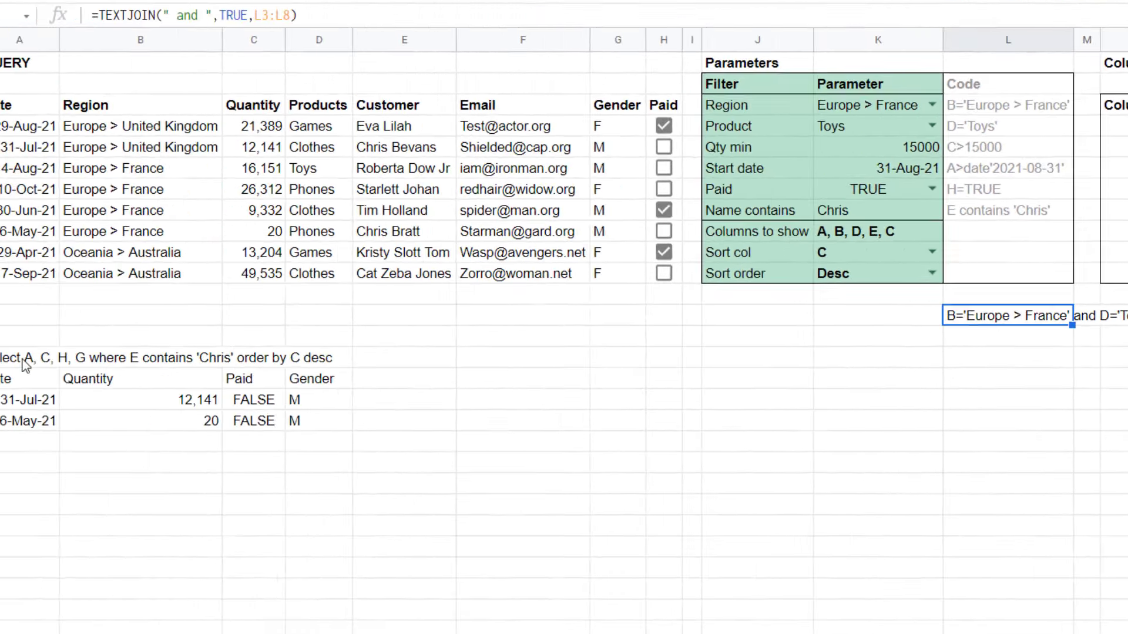
- Change the reference in the A15 query string from L8 to L13 so it uses the combined filter conditions
left_click(37, 366)
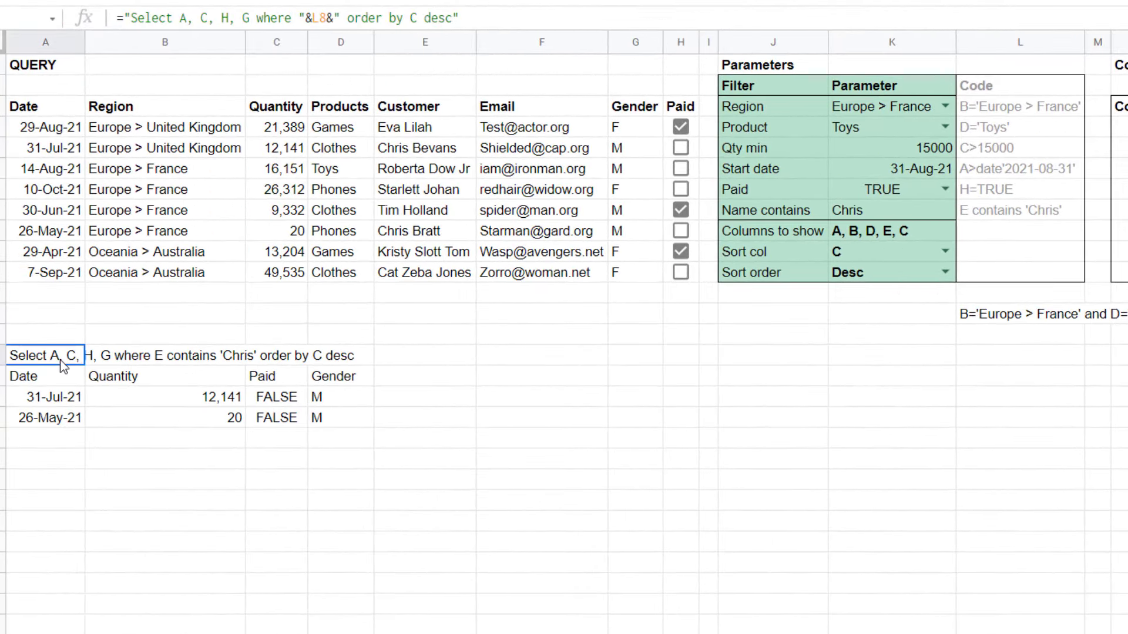
left_click(319, 18)
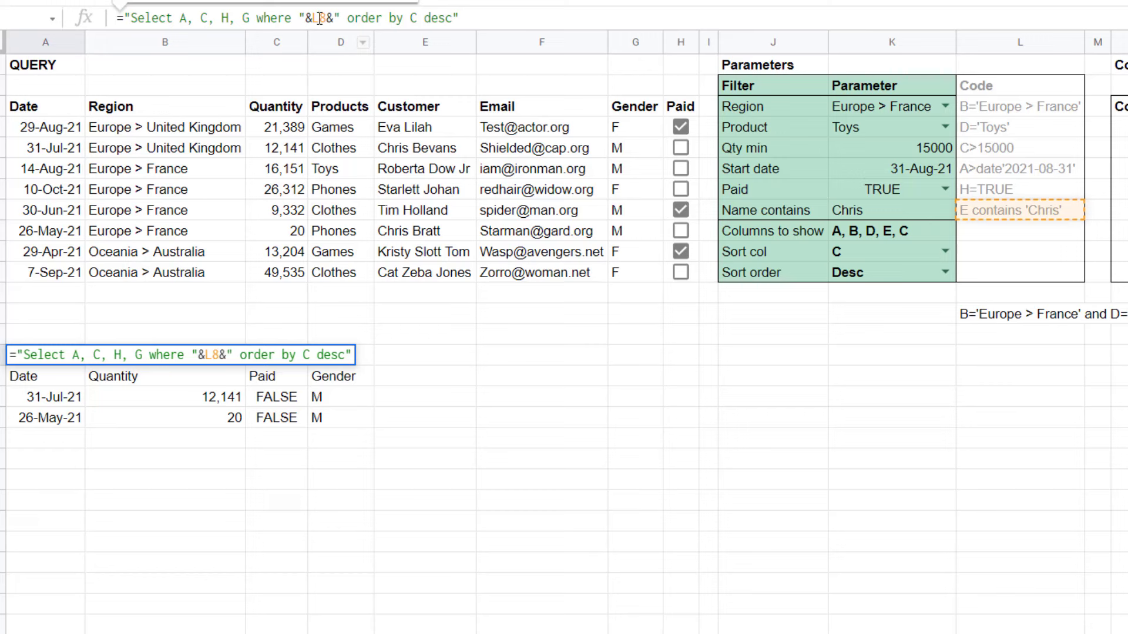
left_click_drag(327, 18, 319, 17)
type("13")
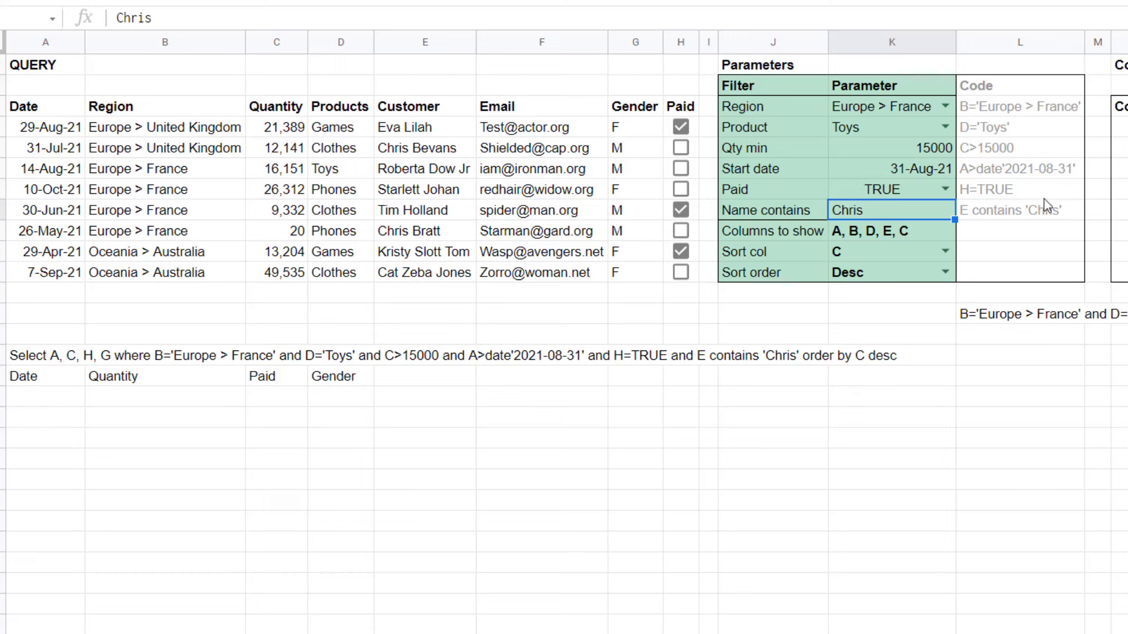
- Clear the Product, Name contains, Start date, Region and Qty min parameters
left_click(908, 132)
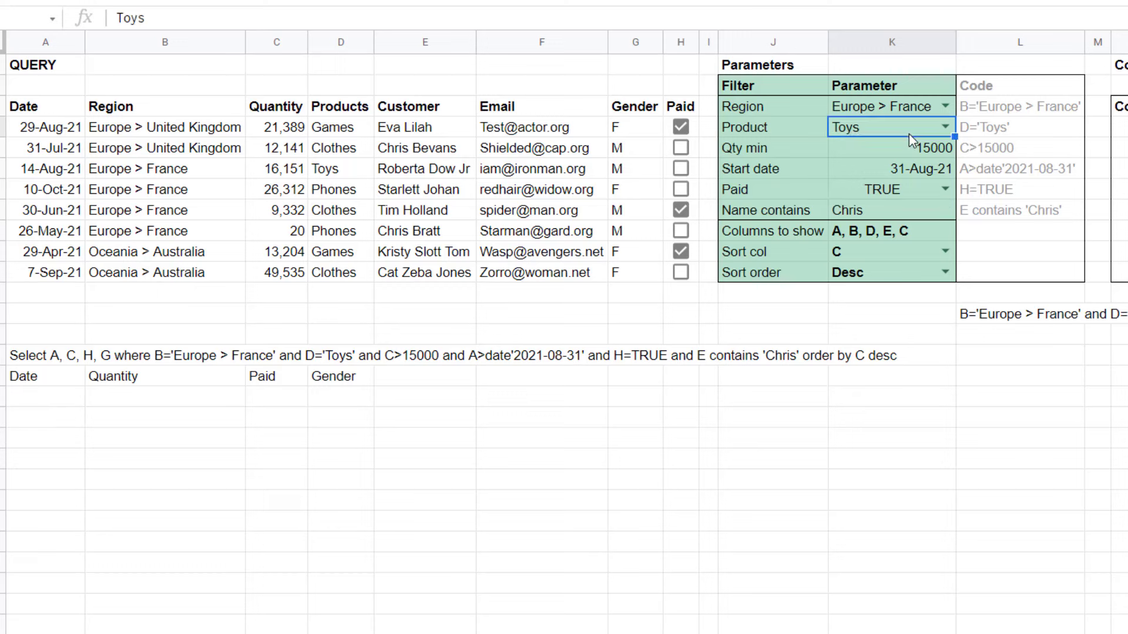
key("Delete")
left_click(909, 209)
key("Delete")
left_click(907, 171)
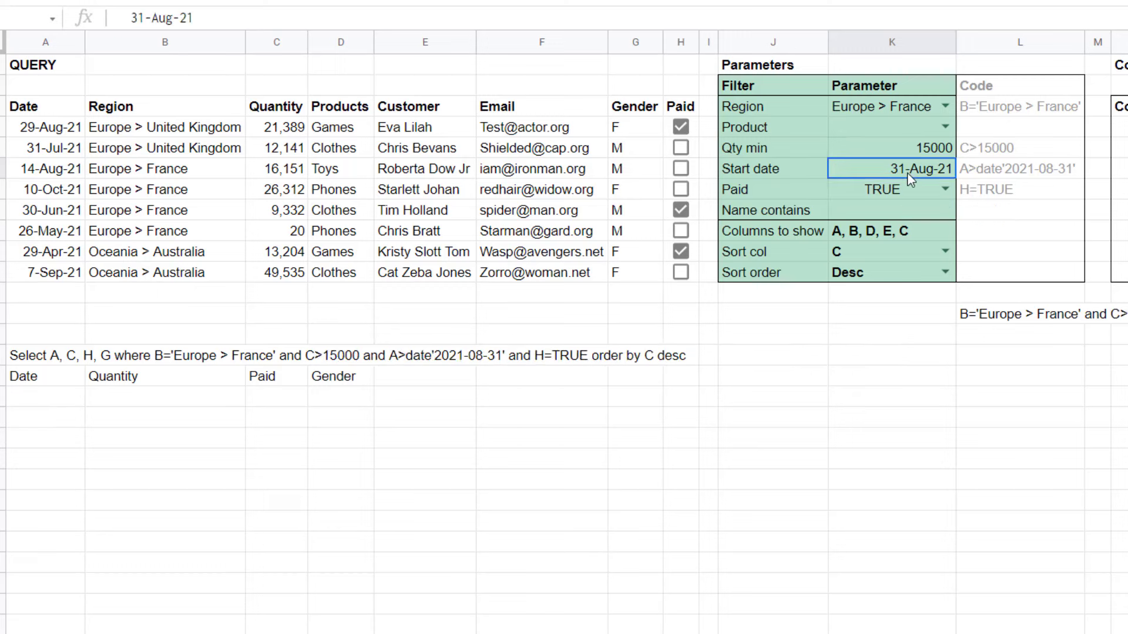
key("Delete")
left_click(910, 194)
left_click(913, 112)
key("Delete")
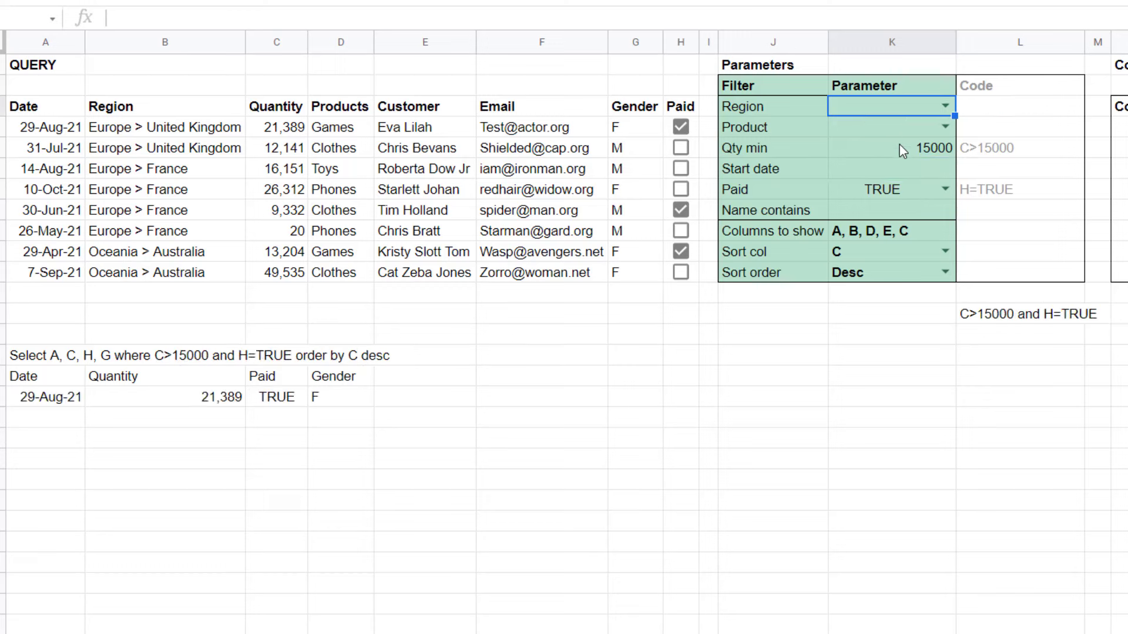
left_click(907, 146)
key("Delete")
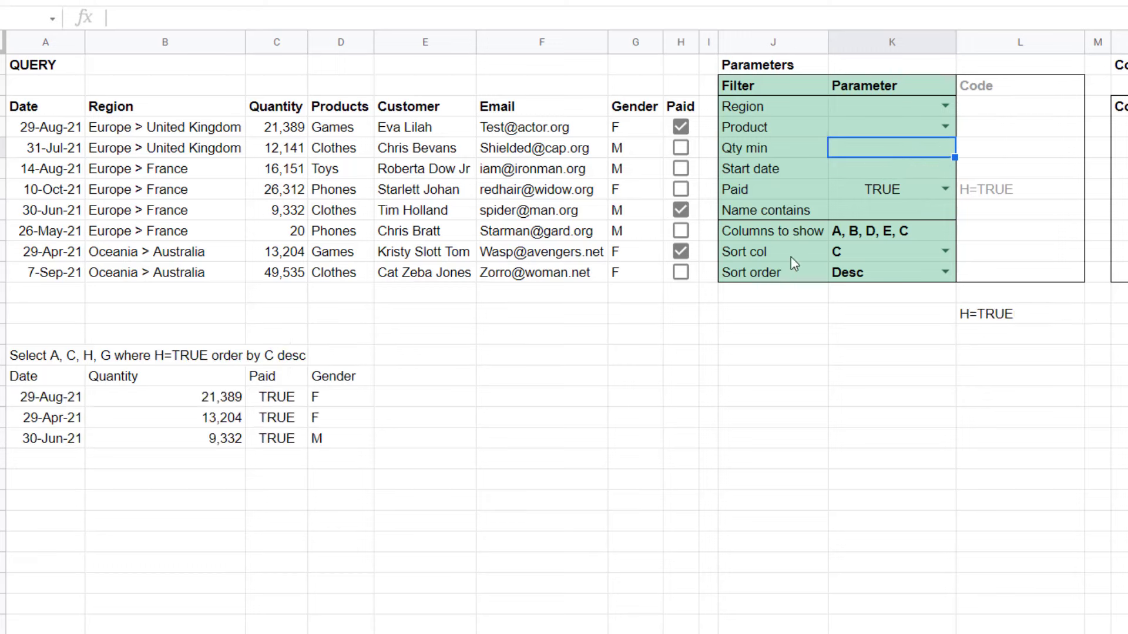
left_click(1032, 316)
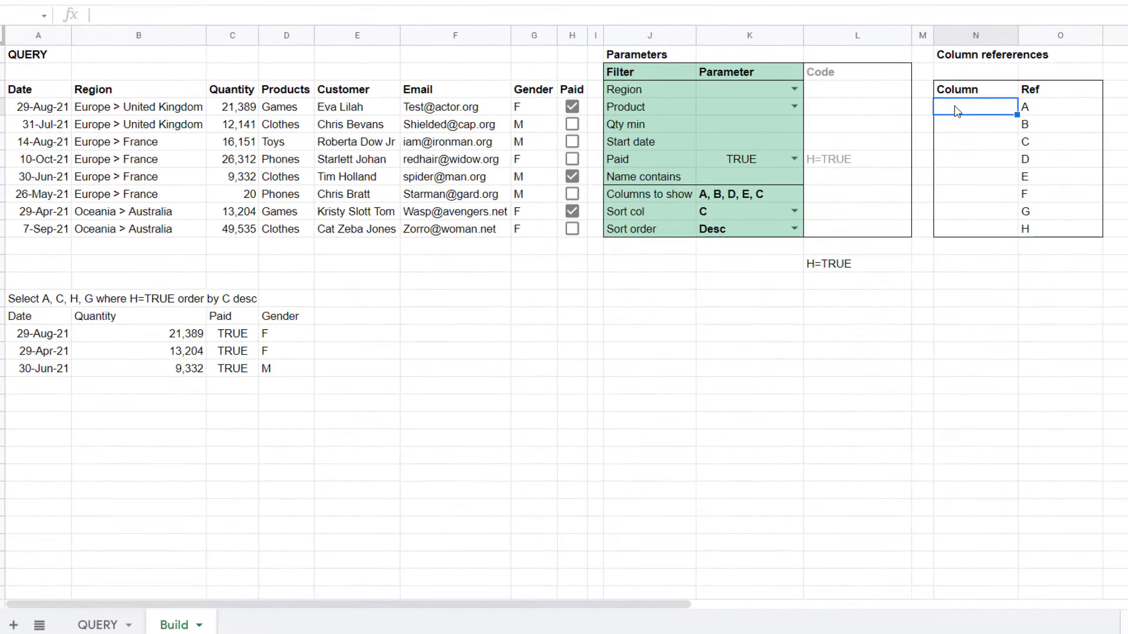
- Fill the Column list of the column references table from N4 by transposing the data headers Date to Paid with TRANSPOSE
type("=trans")
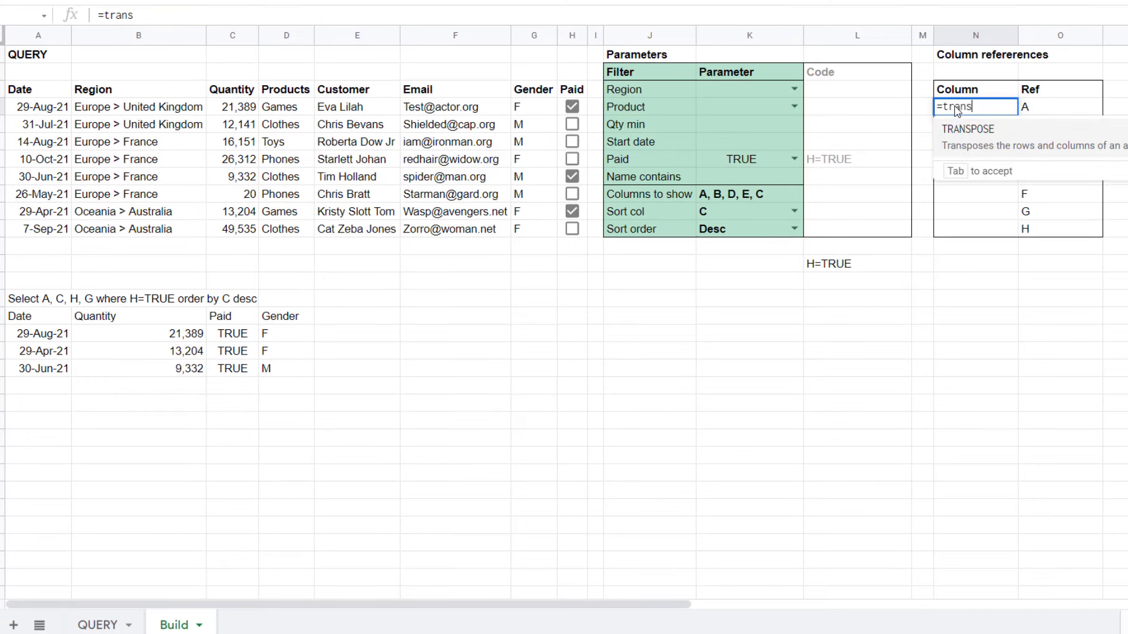
key("Tab")
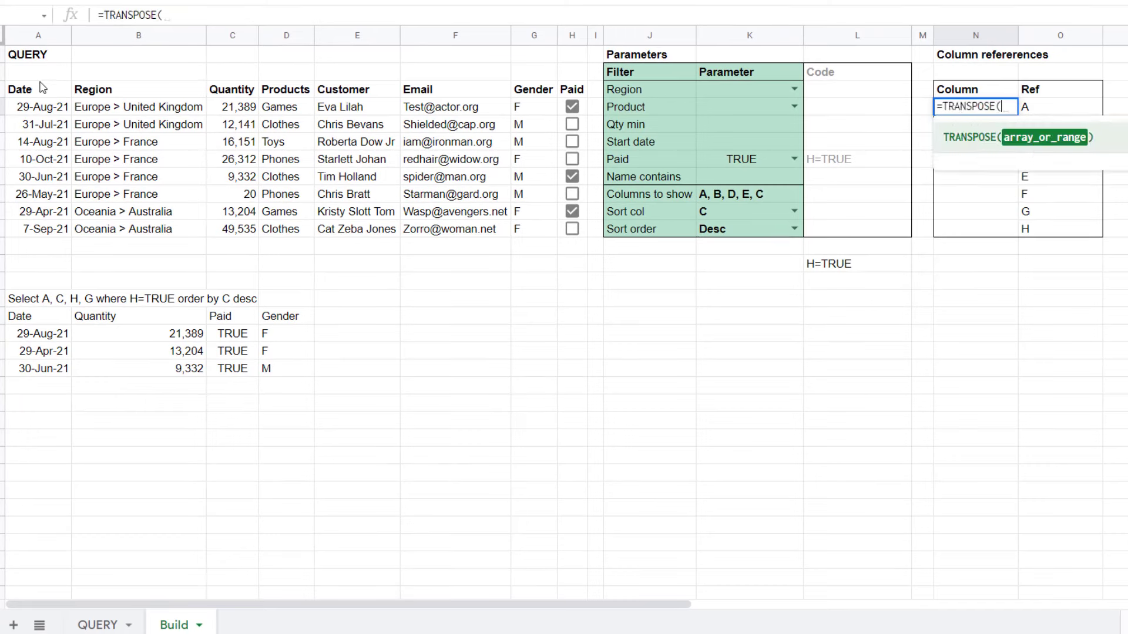
left_click_drag(38, 88, 596, 94)
key("Return")
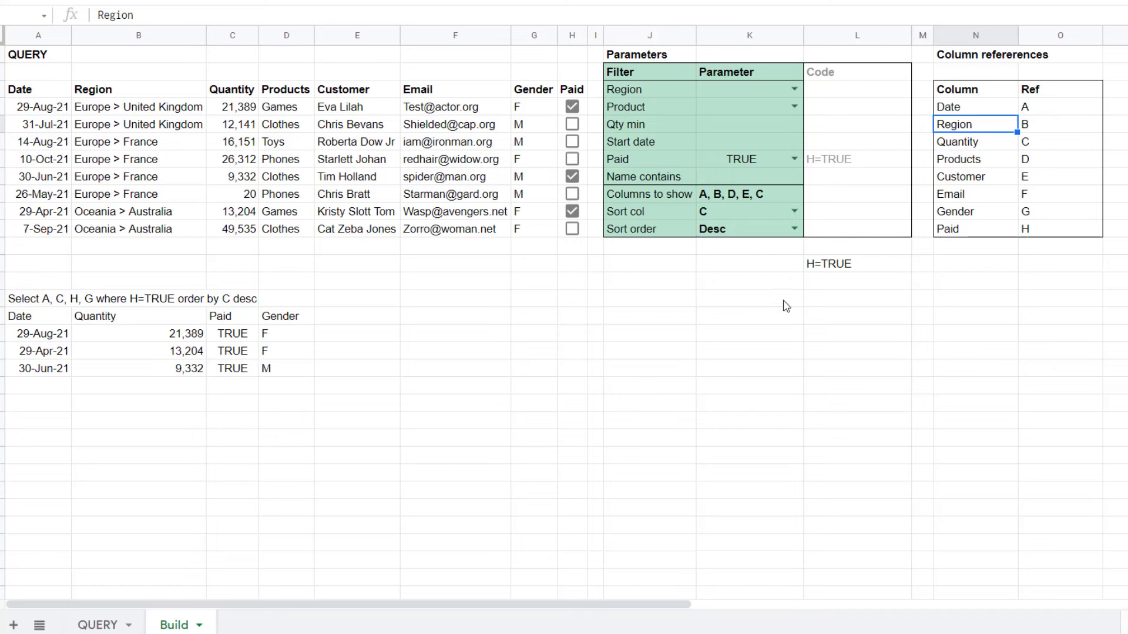
- Replace the fixed column list A, C, H, G in the A15 query string with a reference to the Columns to show parameter in K9
left_click(745, 195)
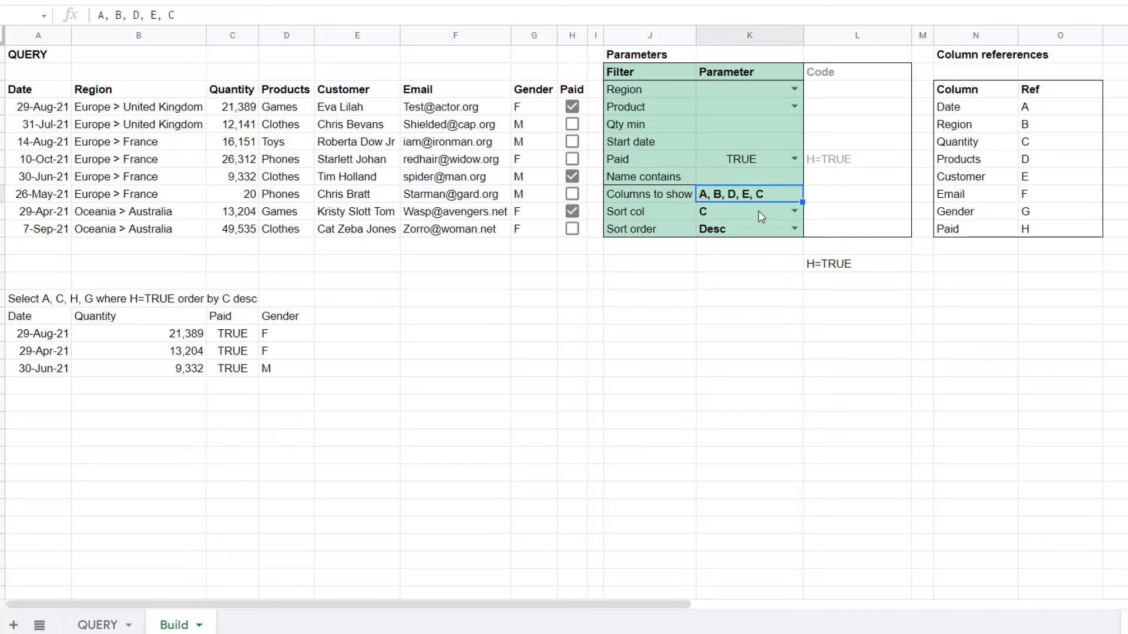
left_click(759, 212)
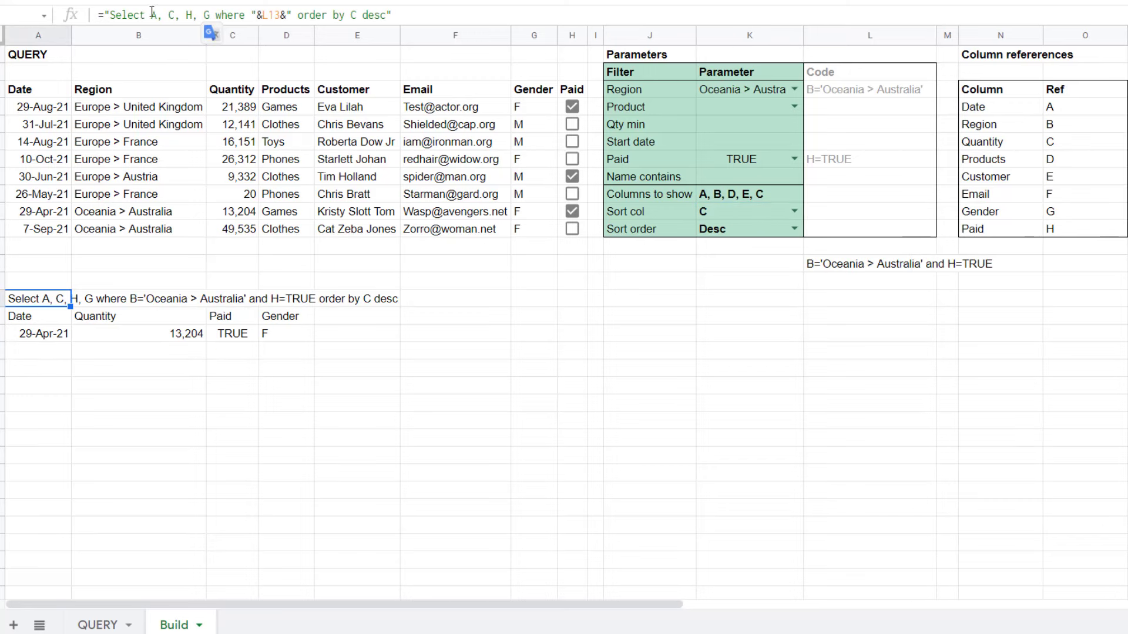
left_click_drag(153, 13, 209, 13)
type("\"")
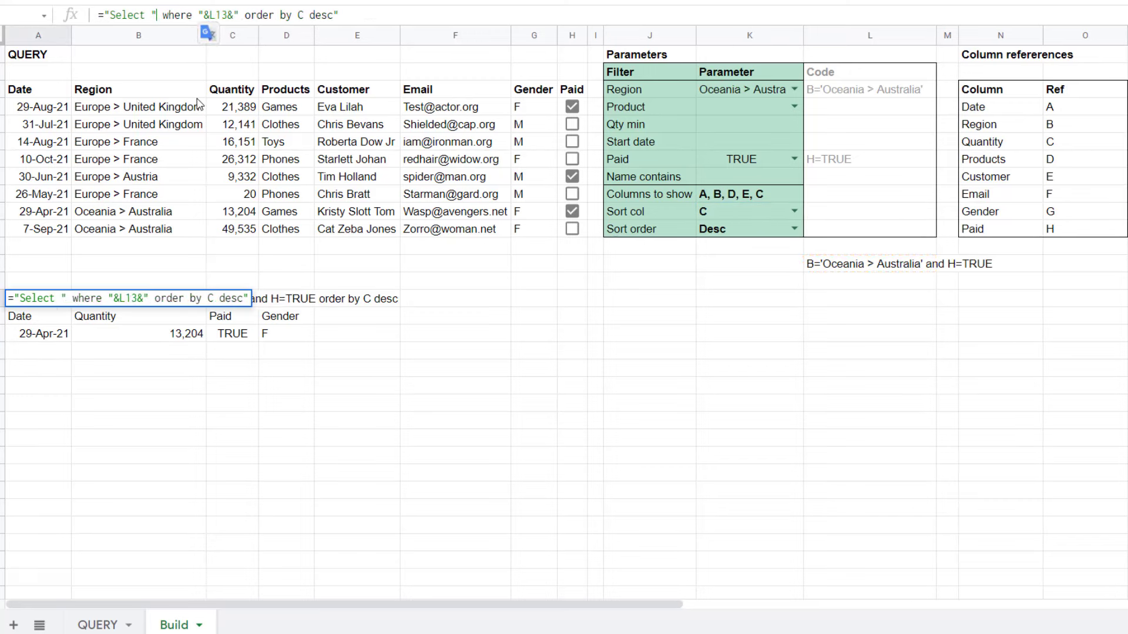
type("&")
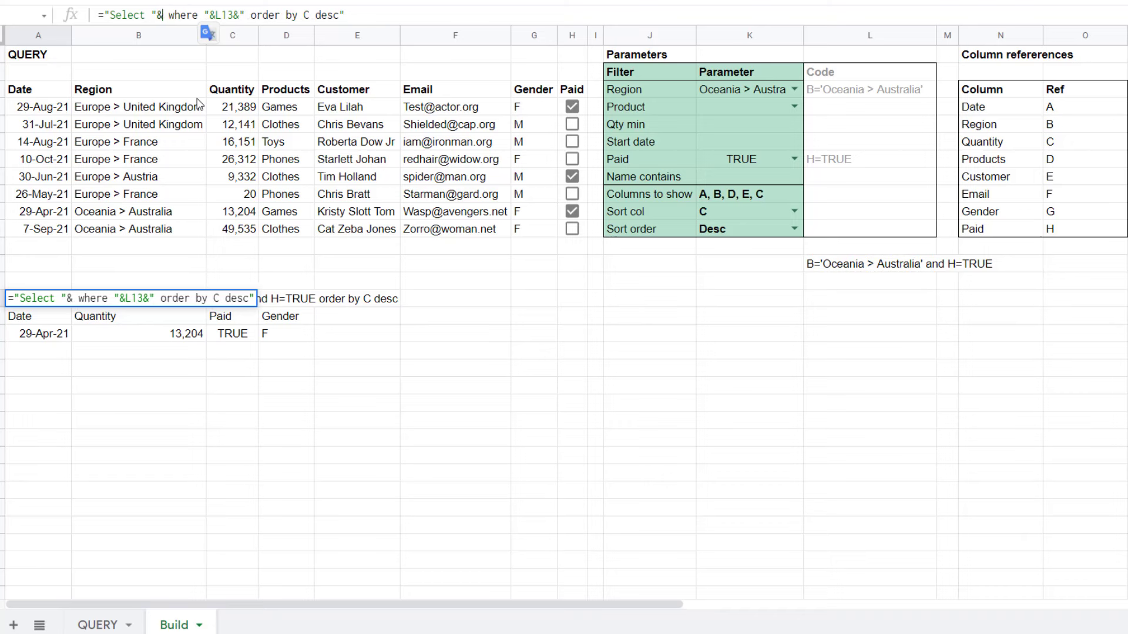
left_click(741, 194)
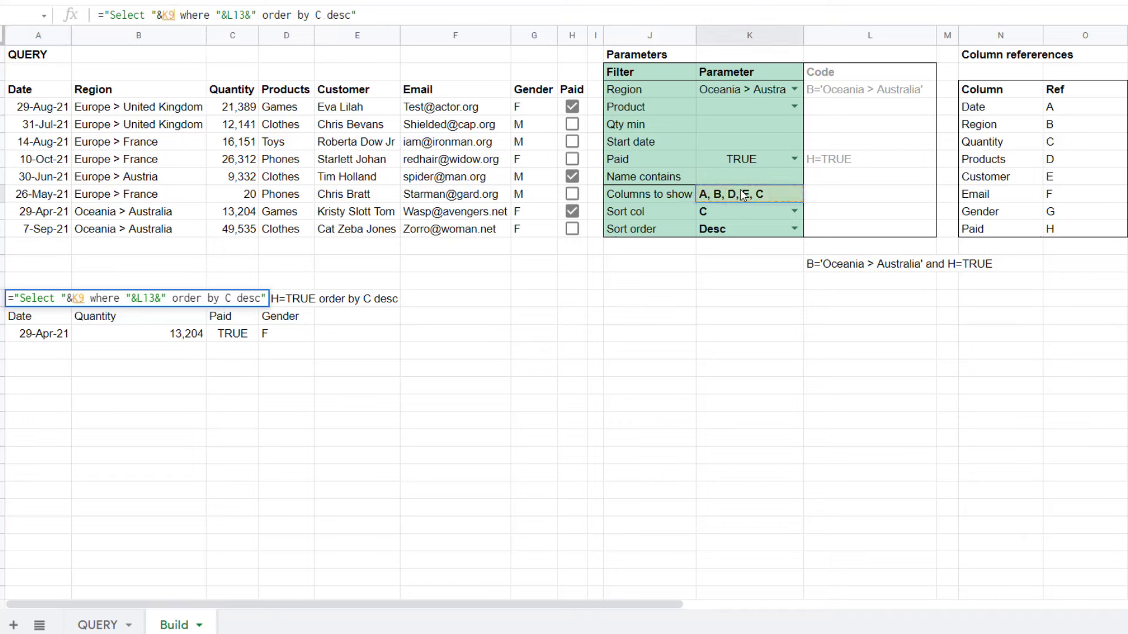
type("&\"")
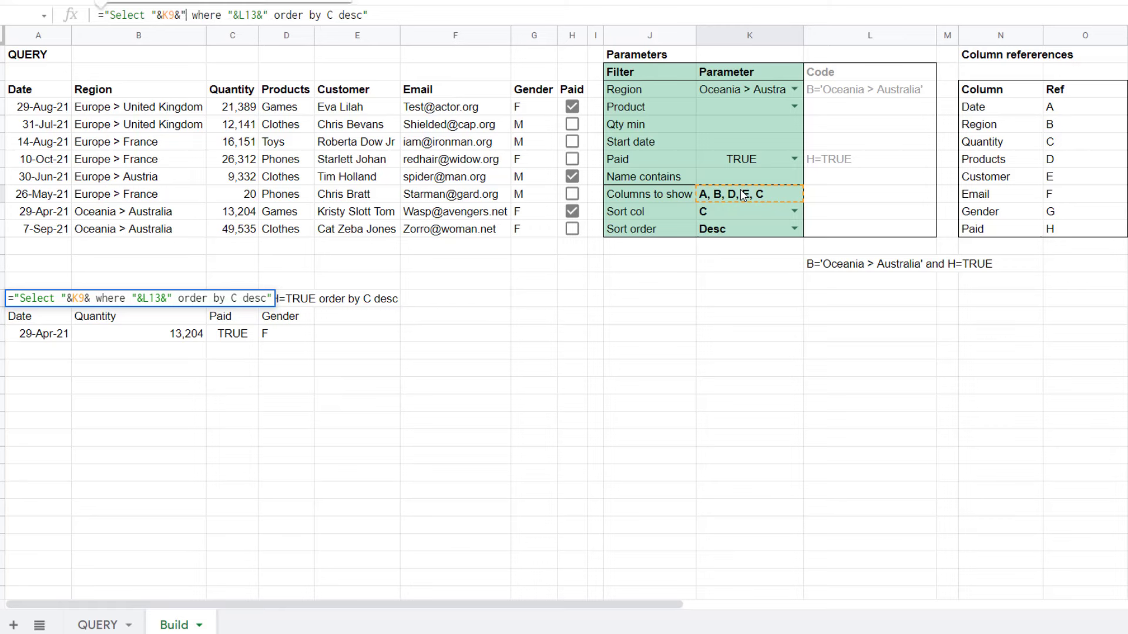
key("Return")
key("Up")
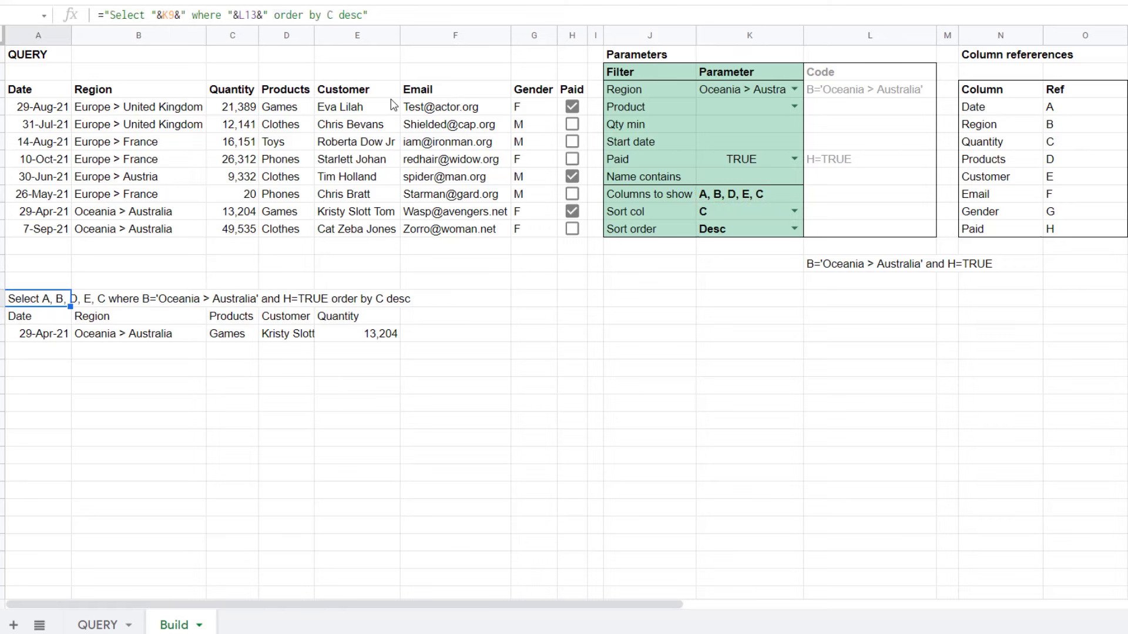
- Replace the last column letter of the Columns to show parameter with G, giving A, B, D, E, G
key("Down")
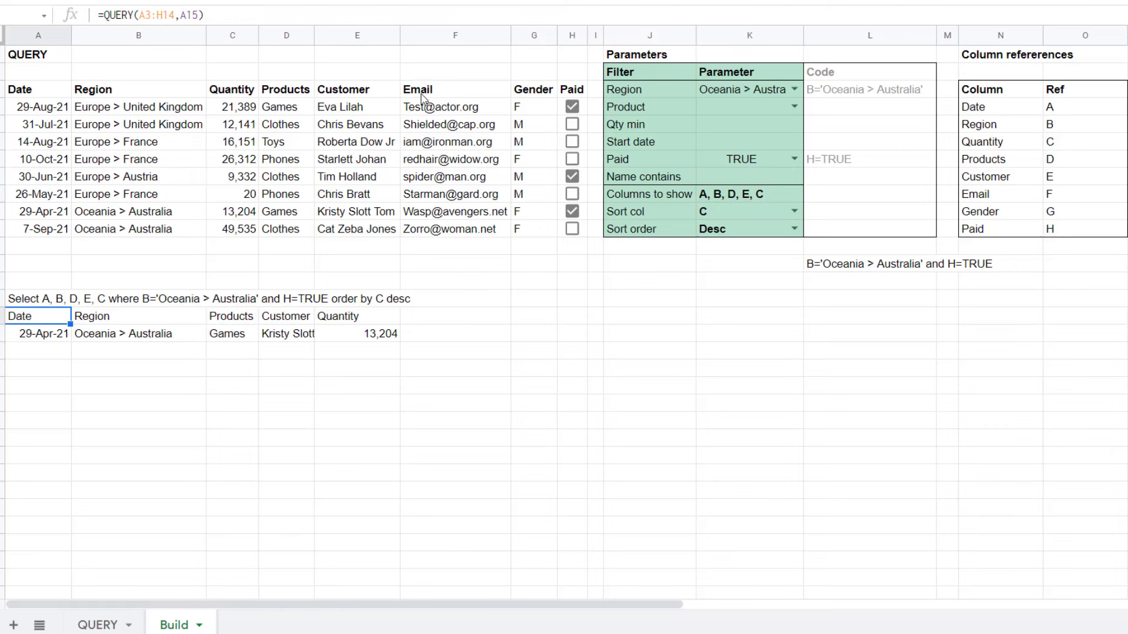
left_click(773, 197)
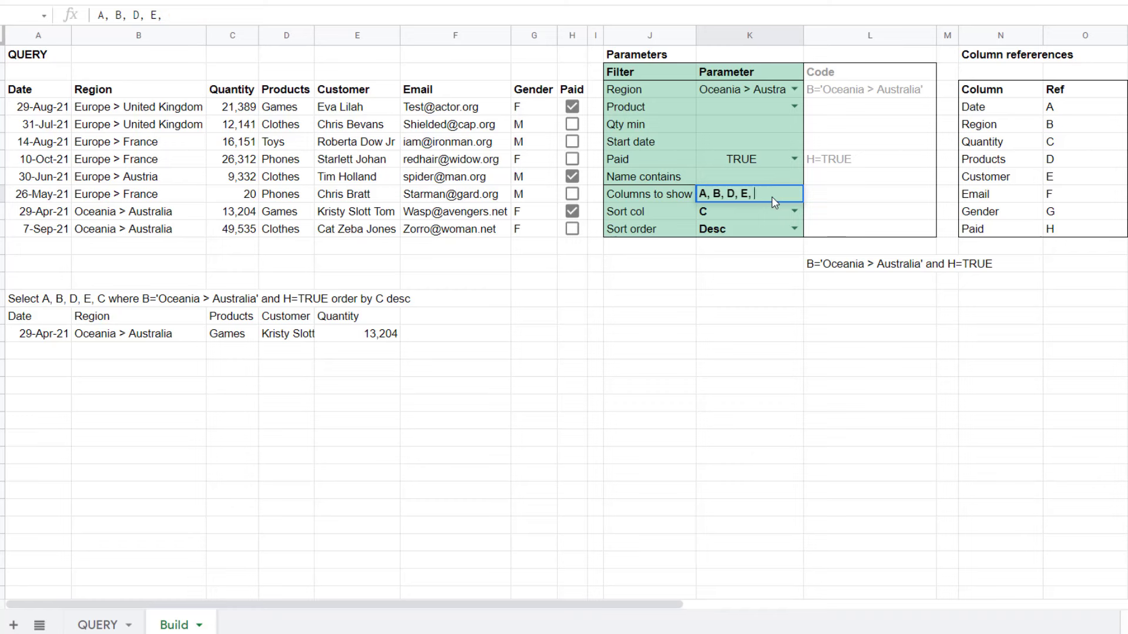
type("G")
key("Return")
left_click_drag(362, 325, 353, 337)
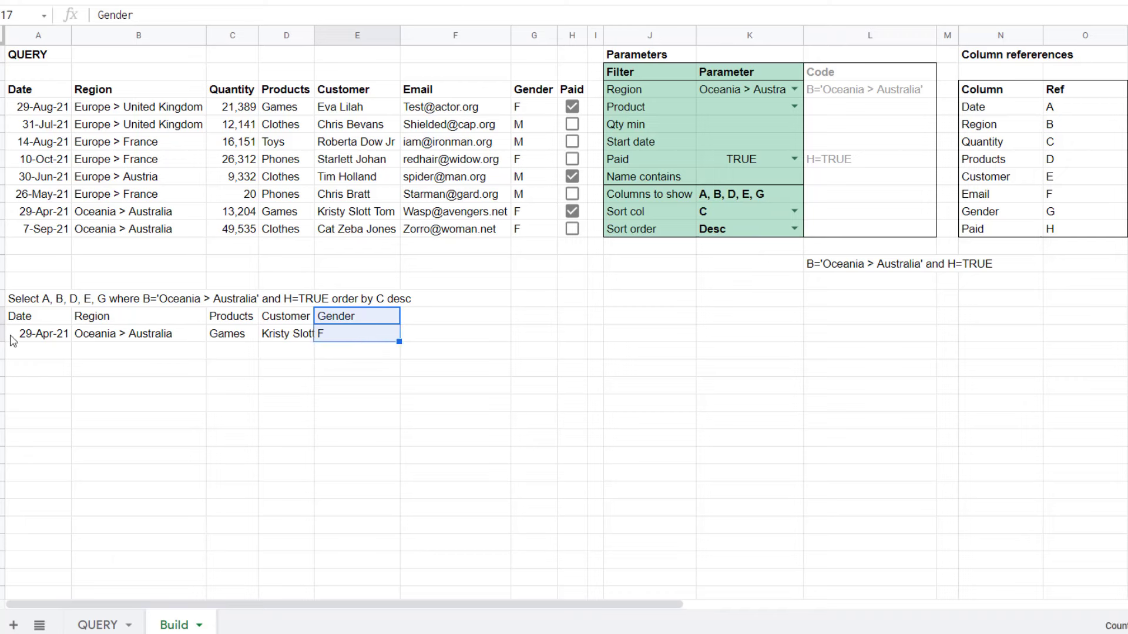
- Bold the query result headers in A16:E16 and move the query string formula from A15 to A13
left_click_drag(27, 318, 360, 319)
key("ctrl+b")
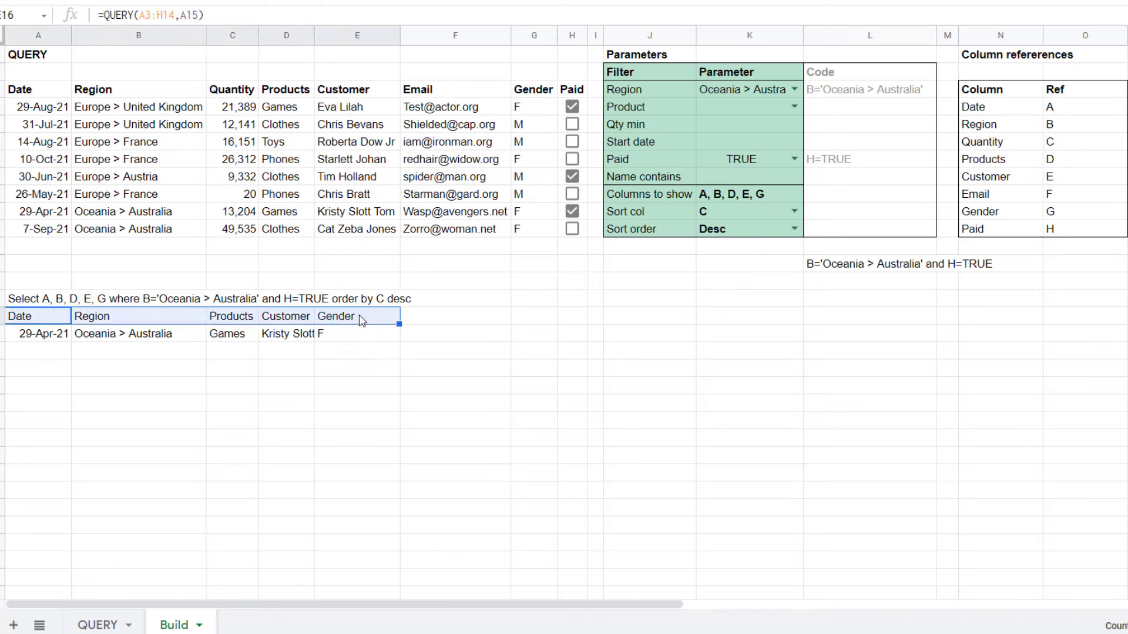
key("Up")
key("ctrl+c")
key("Up")
key("Up")
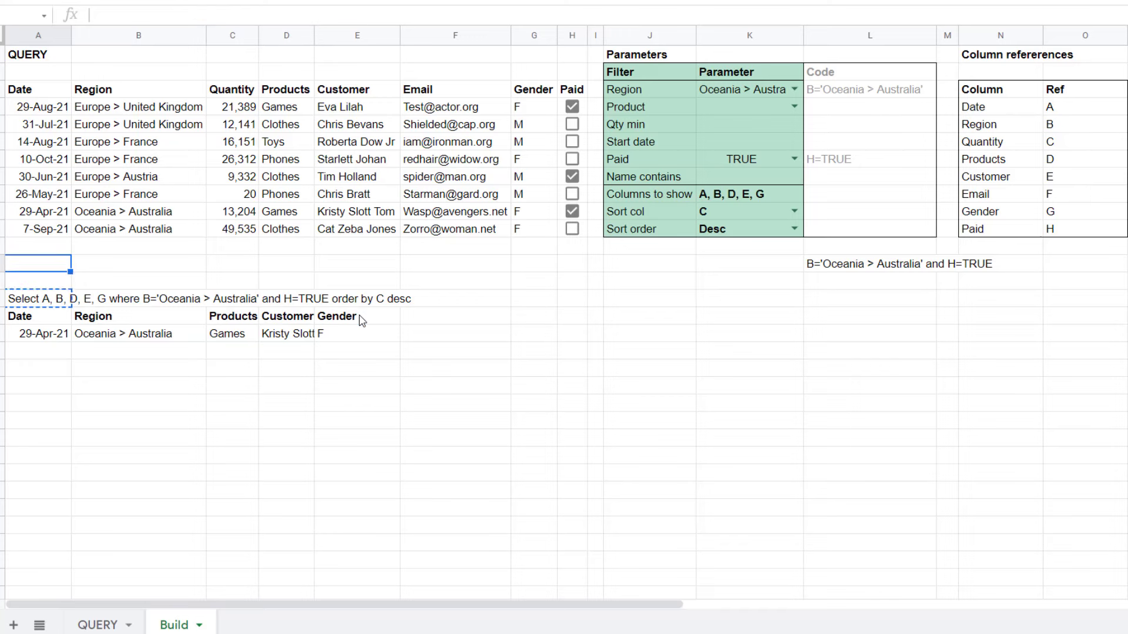
key("ctrl+v")
key("Down")
key("Down")
key("Down")
key("Right")
key("Right")
key("Right")
key("Right")
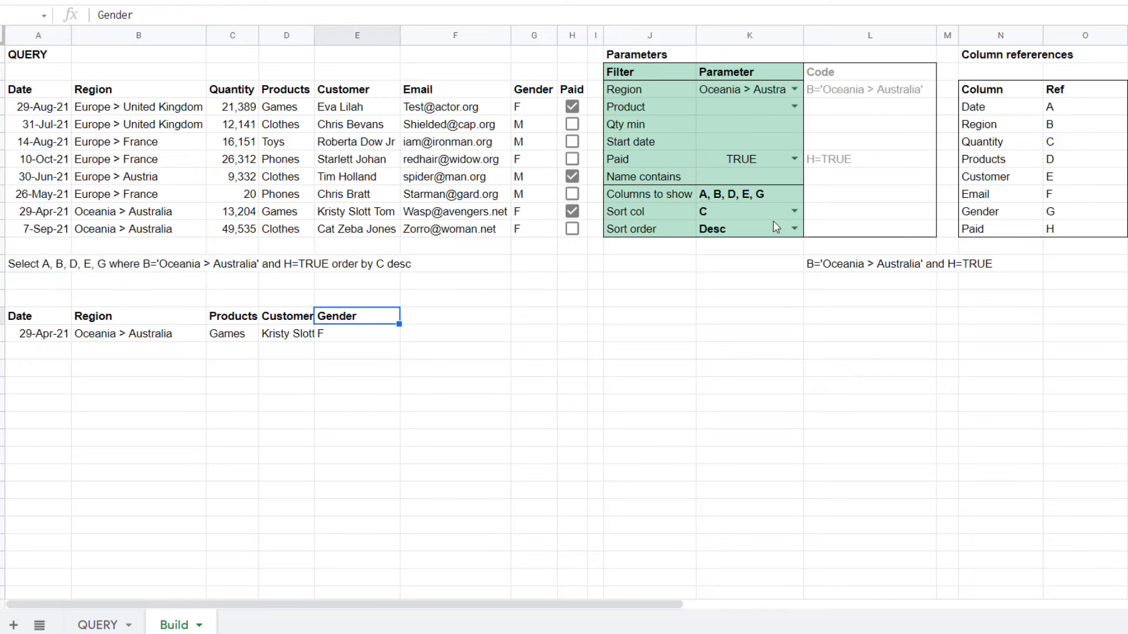
- Replace the L13 reference in the A13 query string with the expression TEXTJOIN(" and ",TRUE,L3:L8) copied from L13
left_click(39, 264)
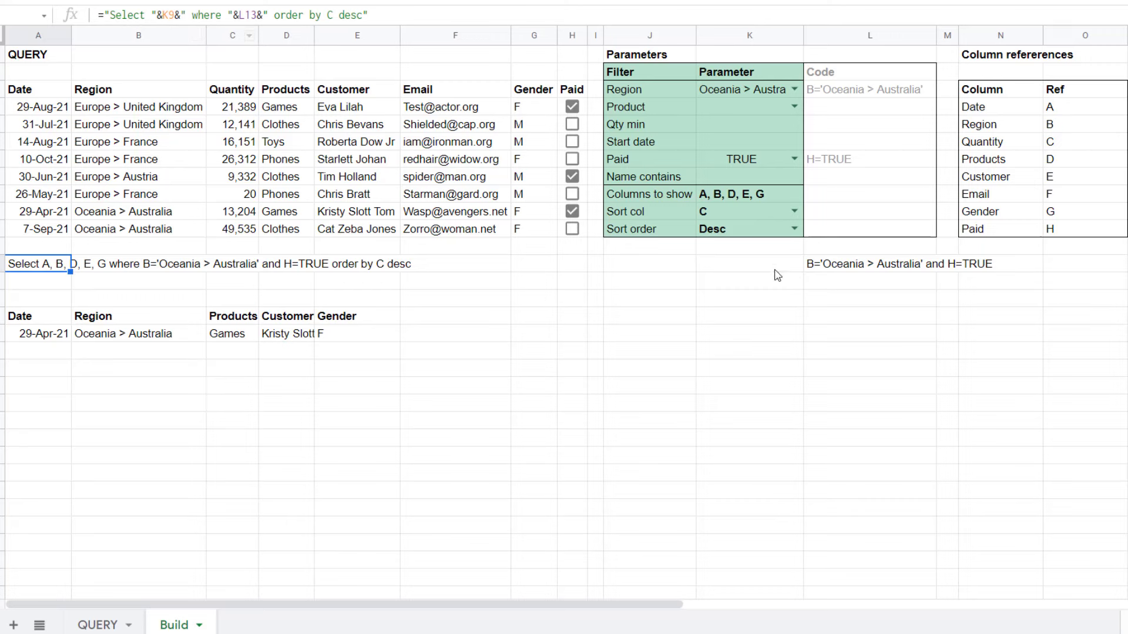
left_click(825, 264)
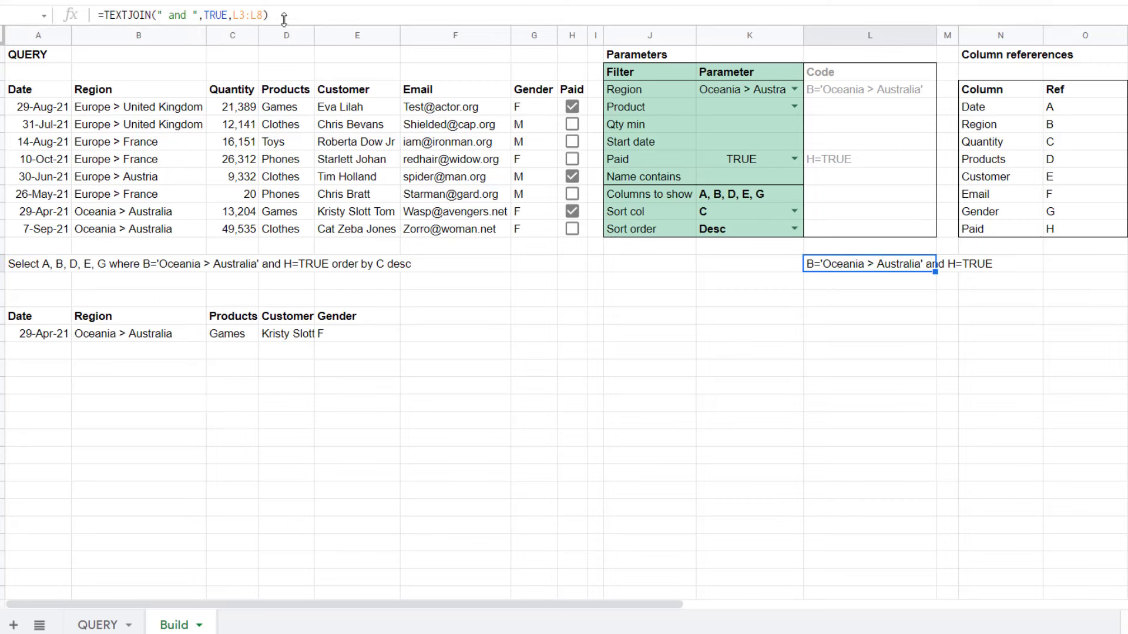
left_click_drag(268, 15, 104, 14)
right_click(104, 14)
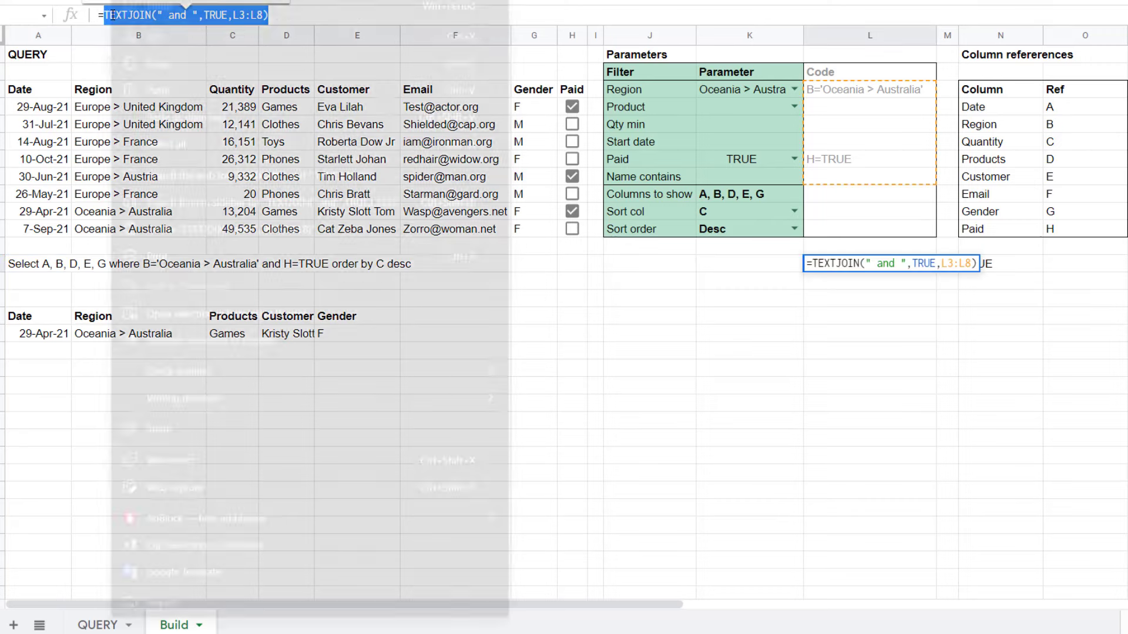
left_click(202, 61)
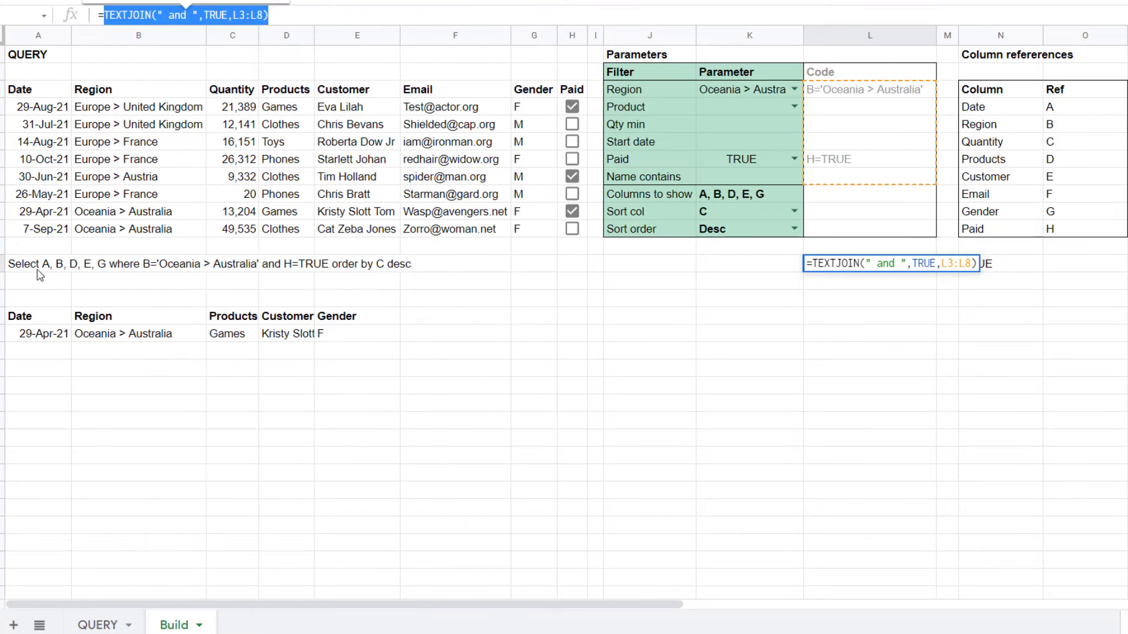
left_click(38, 265)
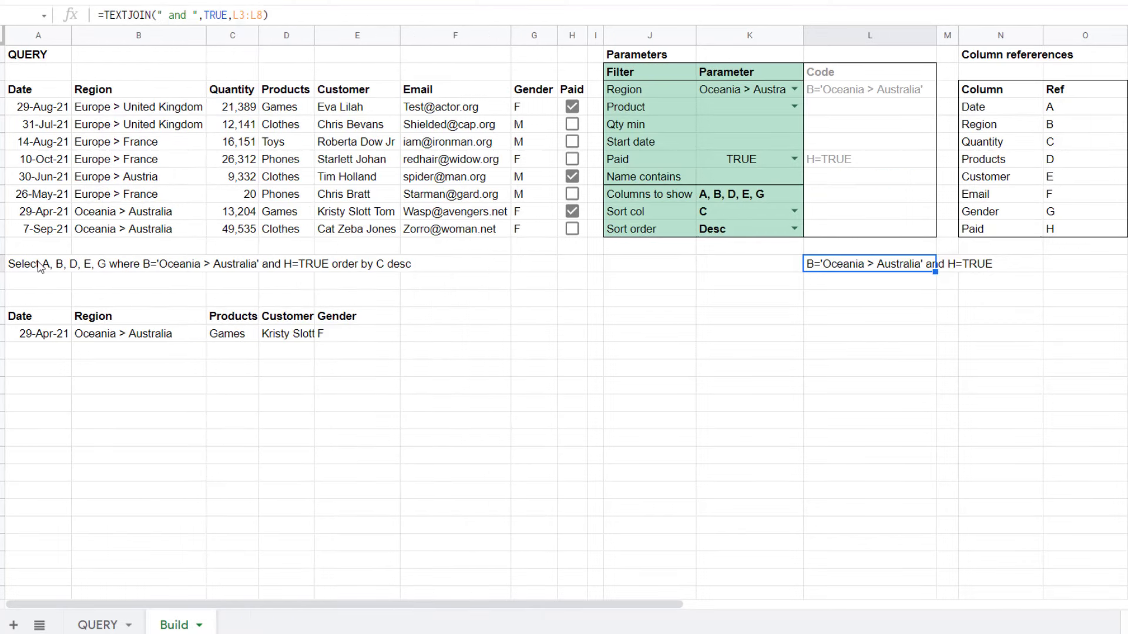
left_click(178, 14)
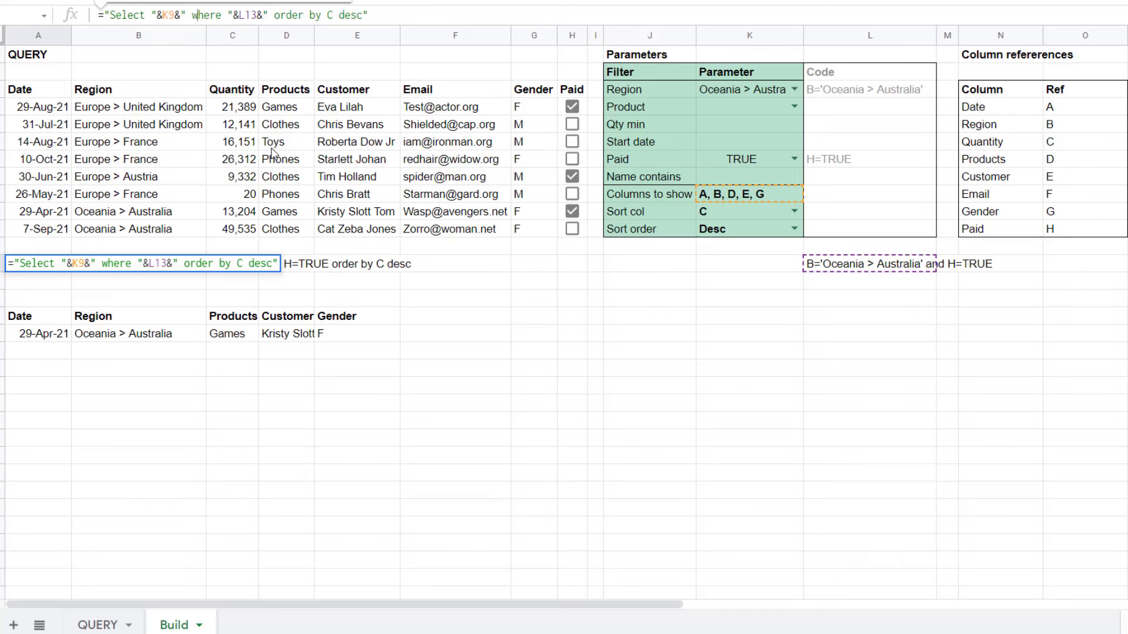
key("Right")
key("Right")
key("Right")
key("Right")
key("Right")
key("Right")
key("Right")
key("shift+Right")
key("shift+Right")
key("shift+Right")
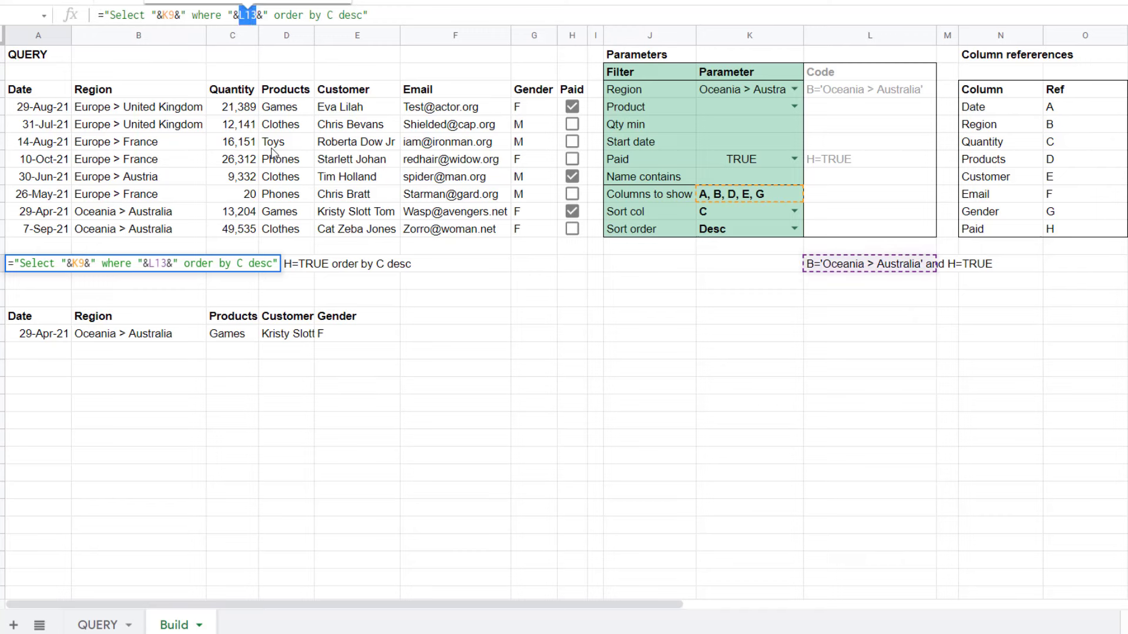
key("ctrl+v")
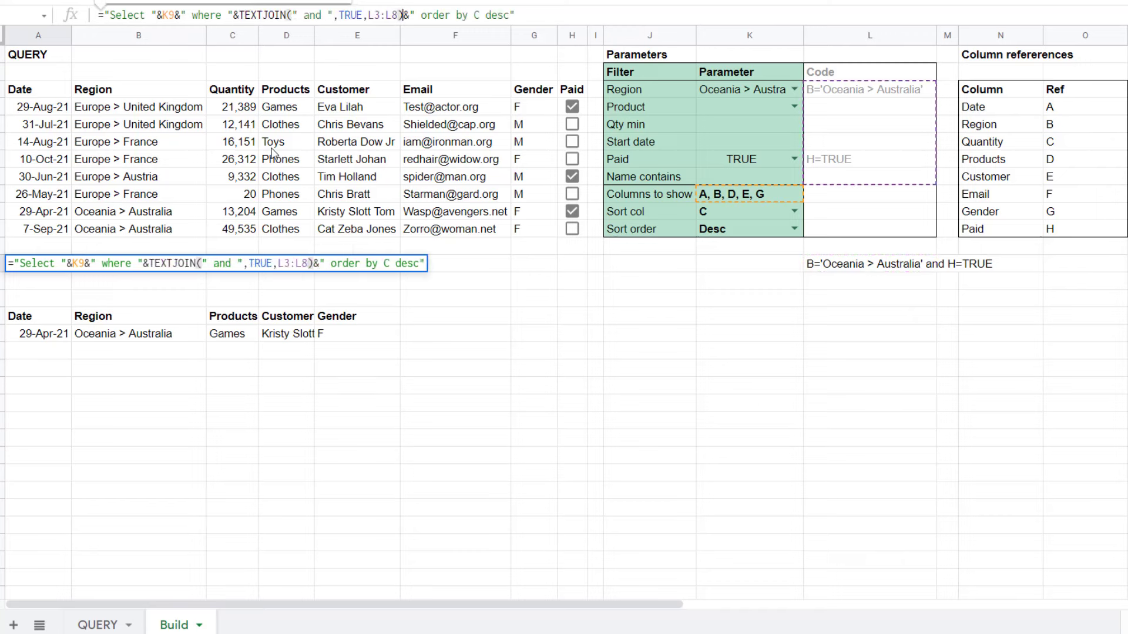
key("Return")
key("Up")
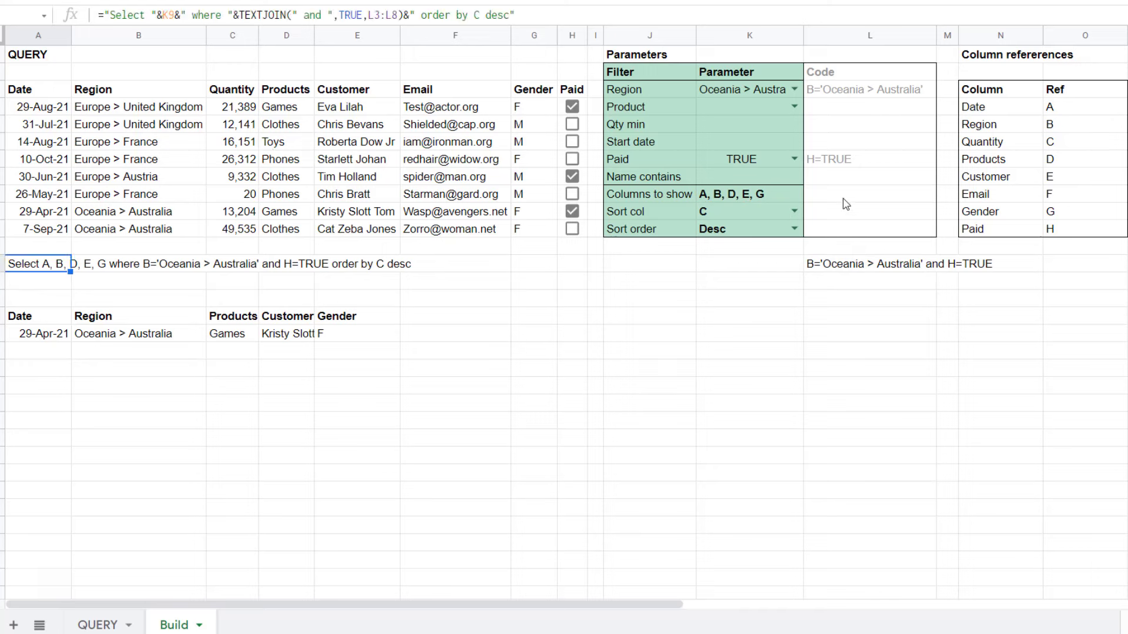
- Clear the Region parameter in K3 so the report is no longer filtered by region
left_click(763, 93)
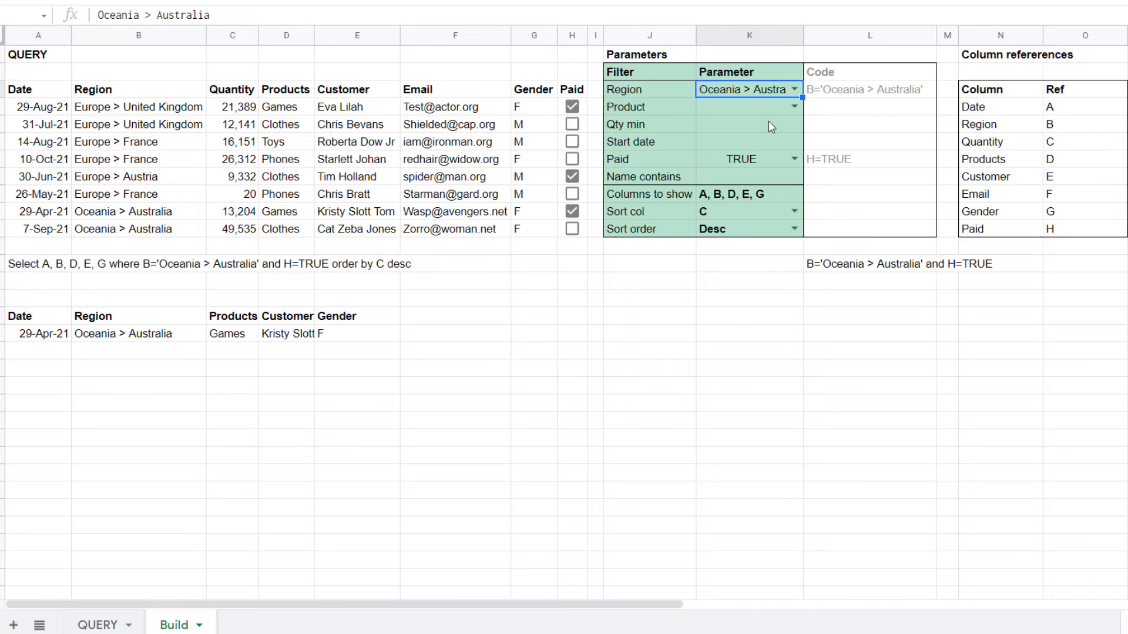
key("Delete")
left_click(769, 125)
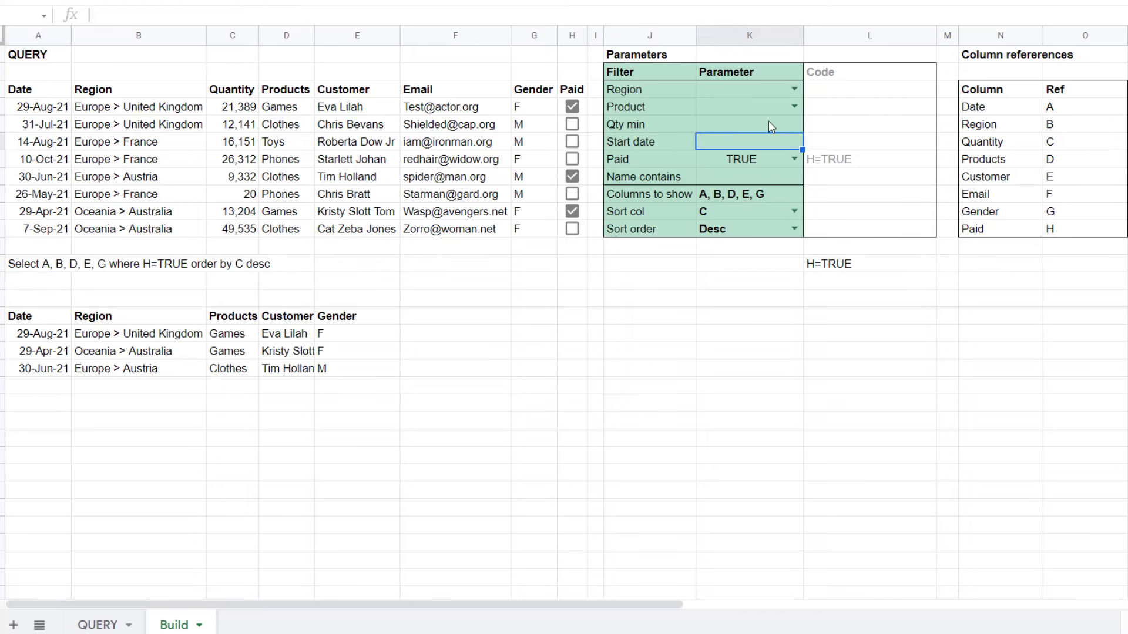
- Set the Product parameter in K4 to Games
key("Down")
key("Up")
key("Up")
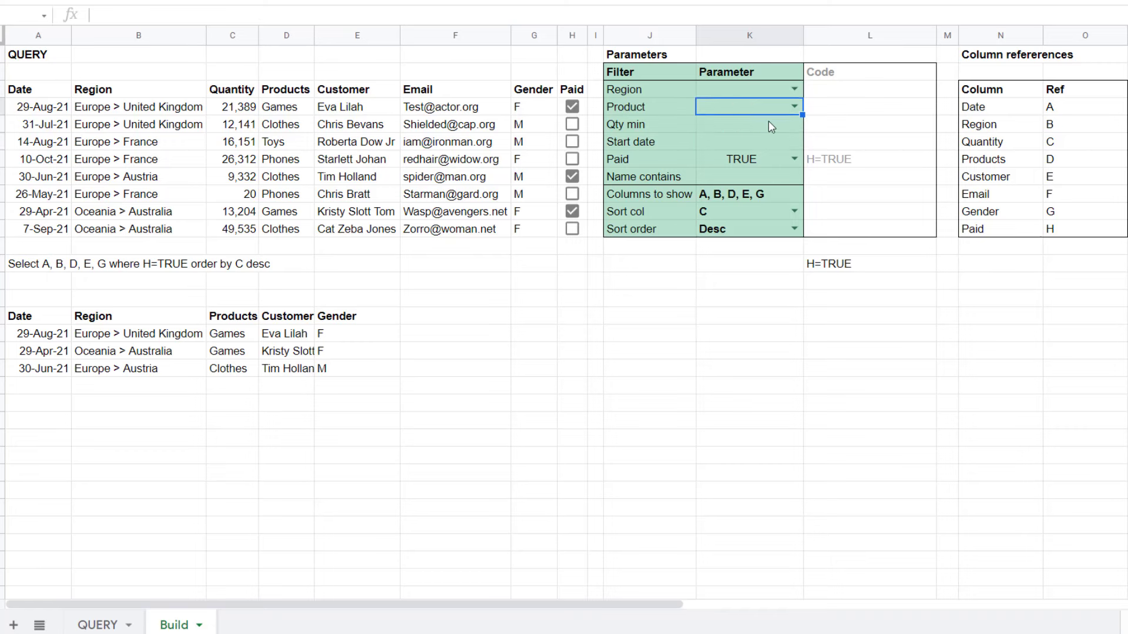
type("gam")
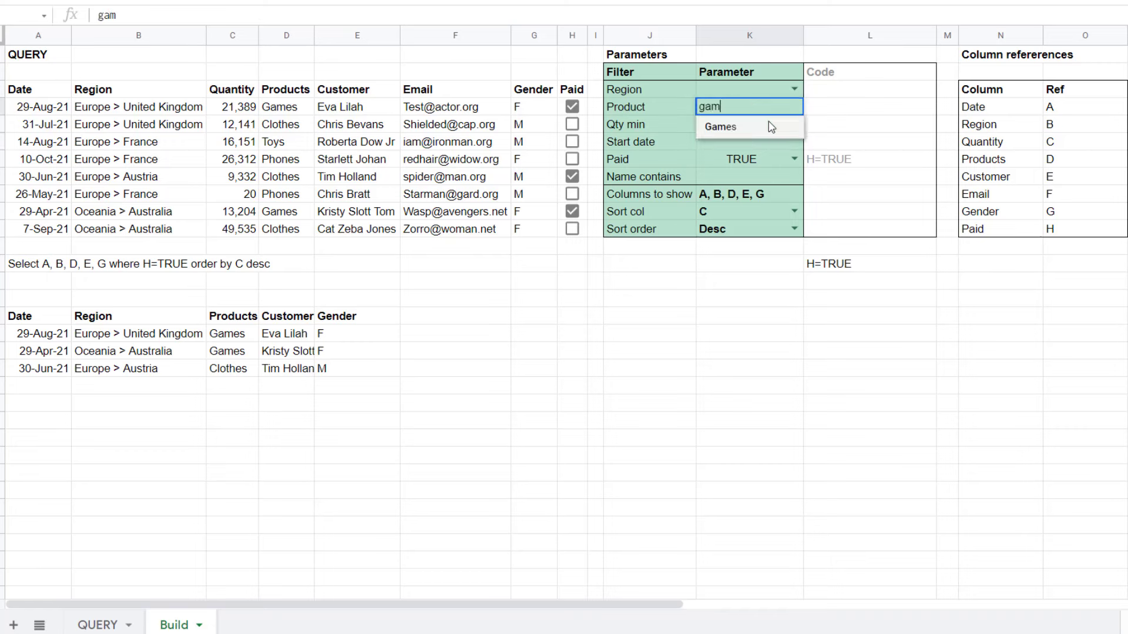
key("Return")
key("Up")
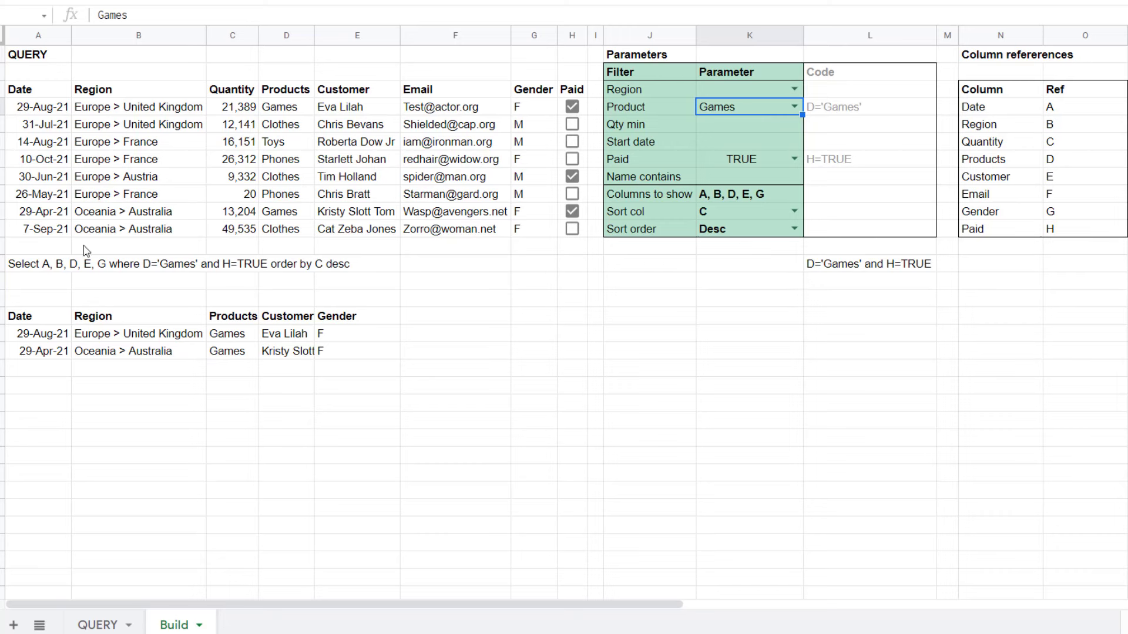
- Replace the hard-coded C desc in the A13 query string with references to the K10 sort column and K11 sort order, separated by a space
left_click(44, 265)
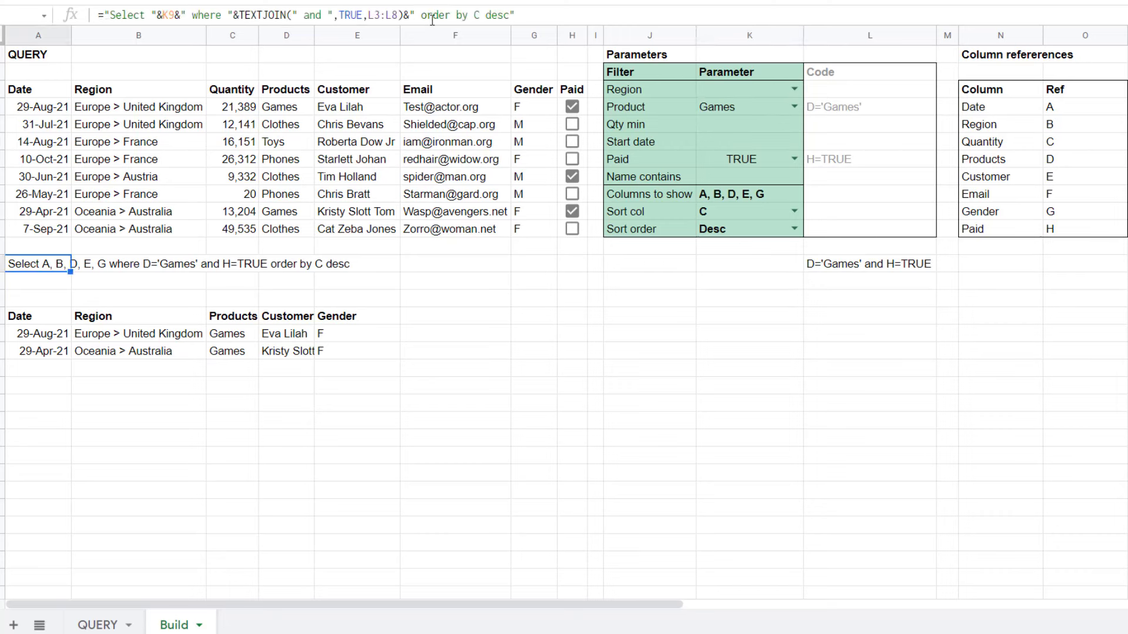
left_click_drag(475, 15, 509, 15)
type("\"&")
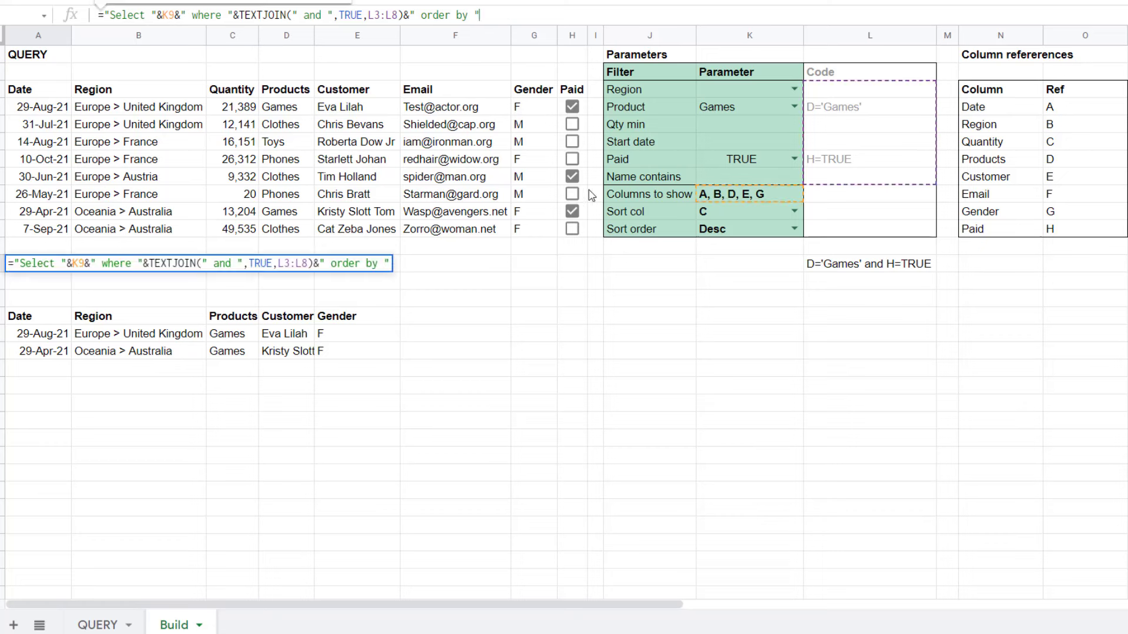
left_click(736, 215)
type("&\" ")
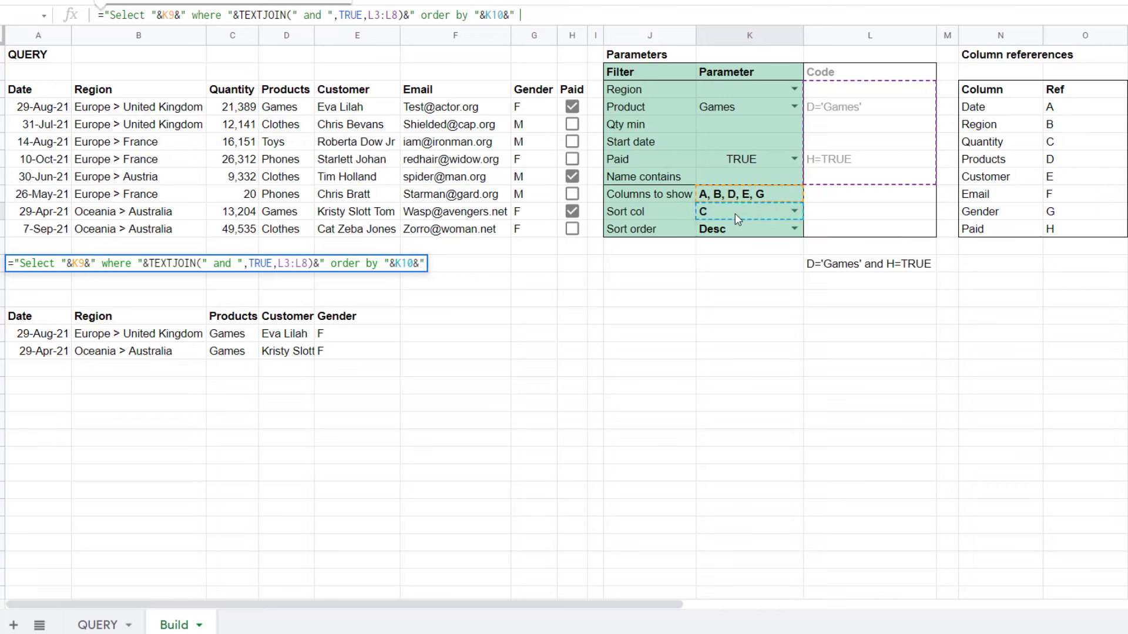
type("\"&")
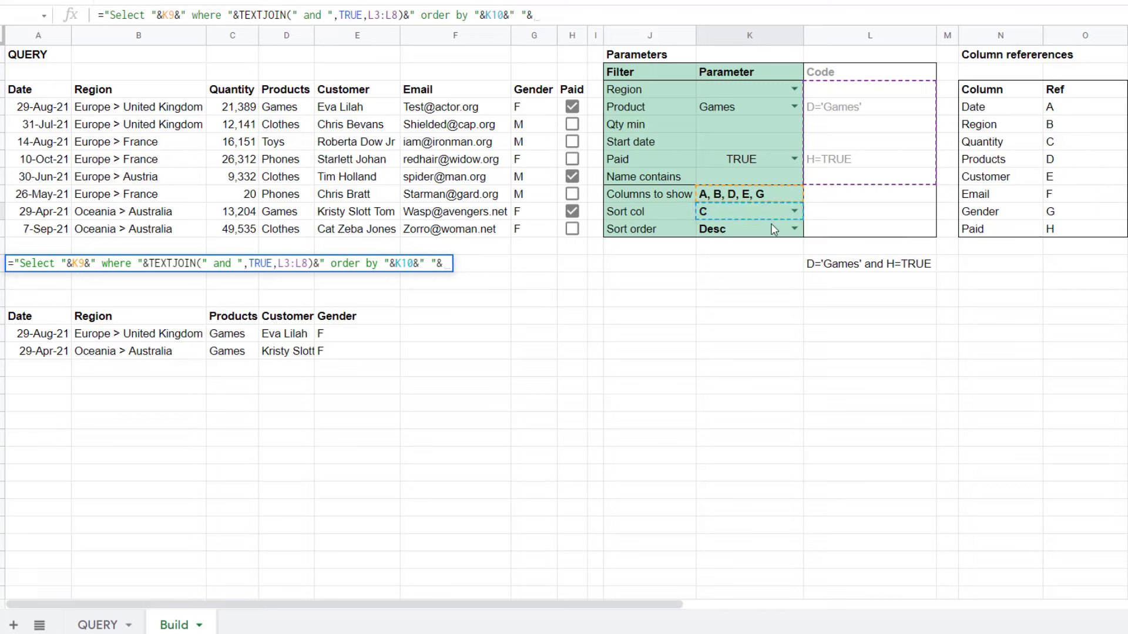
left_click(771, 224)
key("Return")
key("Up")
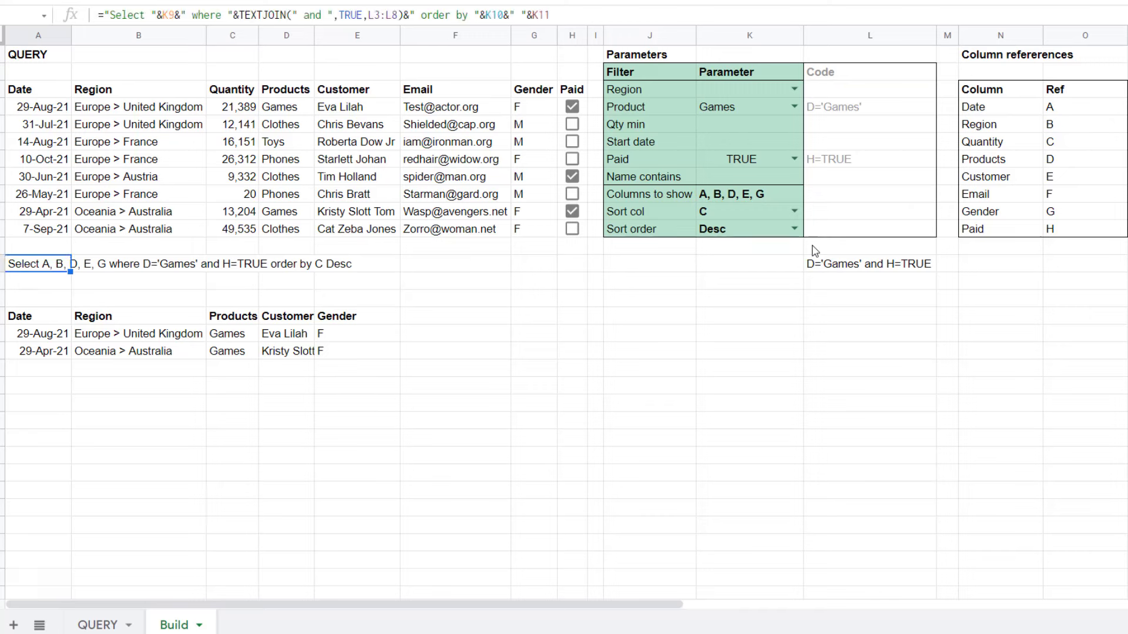
- Set the Sort order parameter in K11 to Asc
left_click(751, 231)
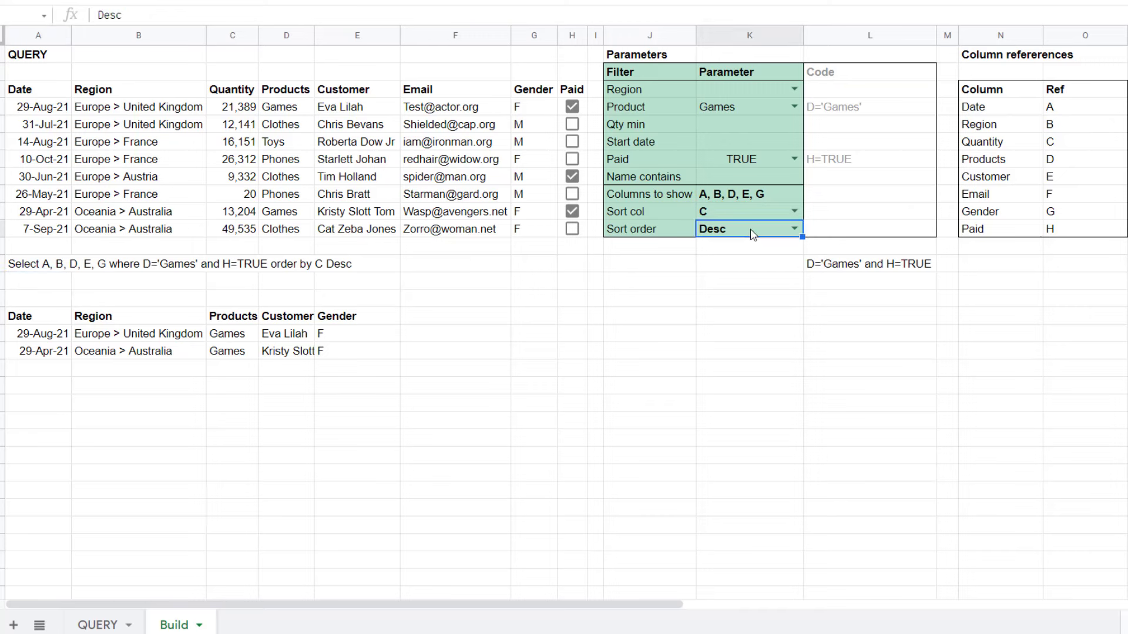
type("as")
key("Return")
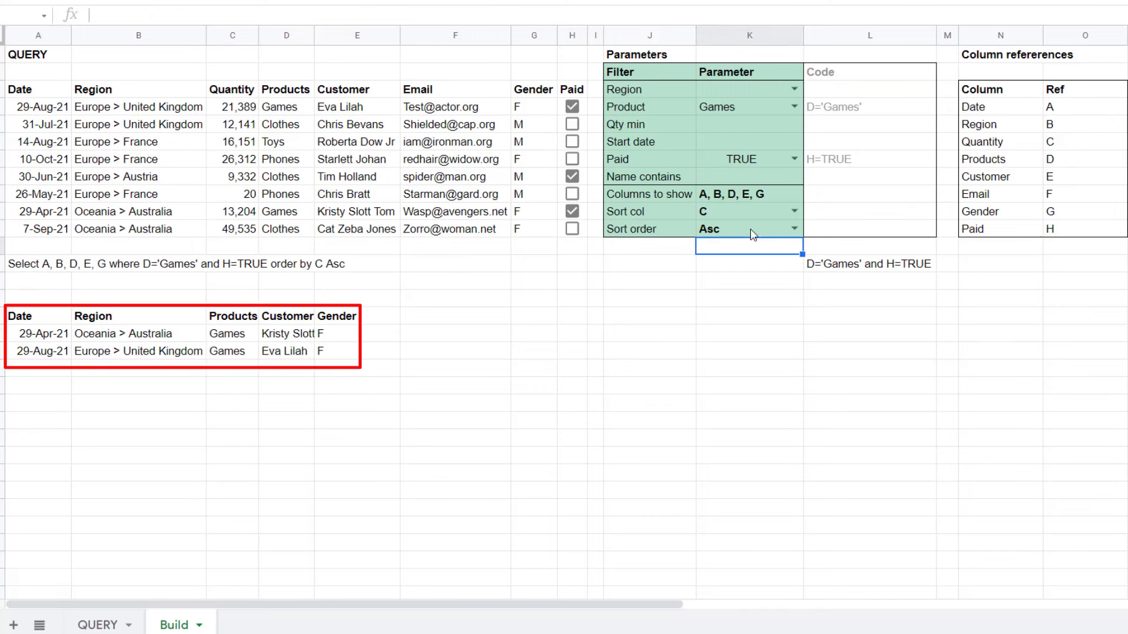
- Set the Sort col parameter to A and the Sort order parameter to Desc
left_click(726, 210)
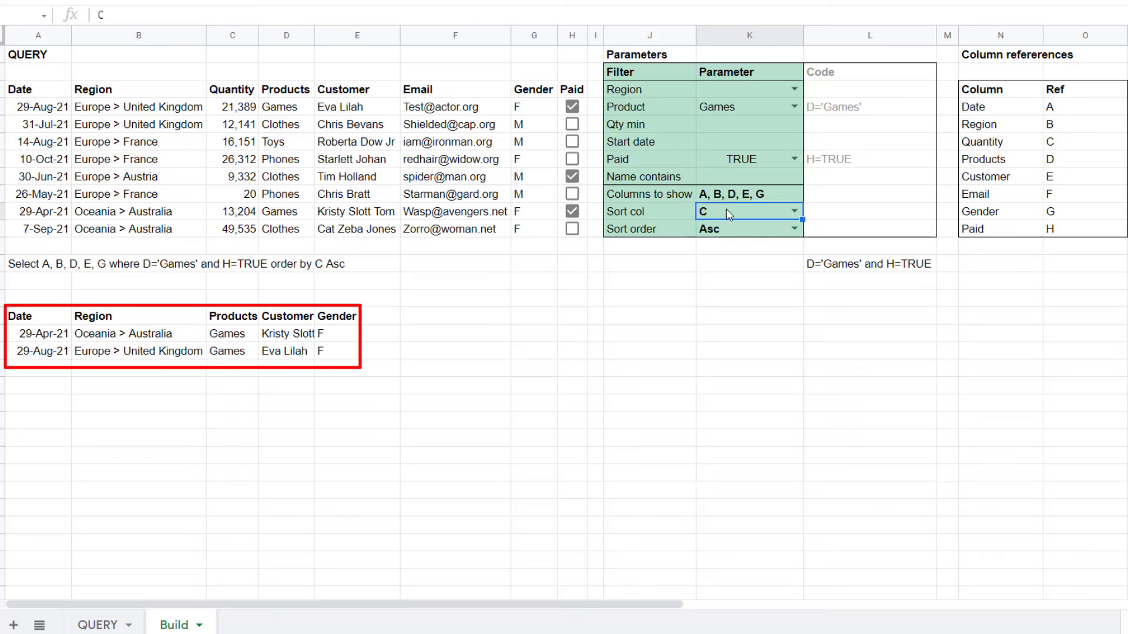
type("a")
key("Return")
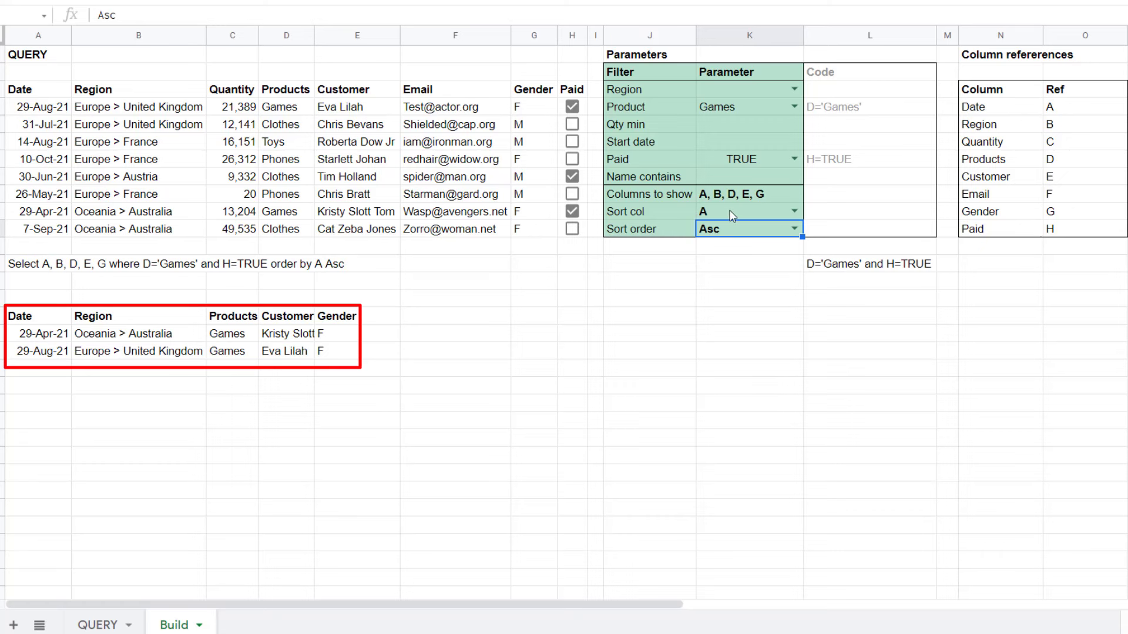
left_click(743, 214)
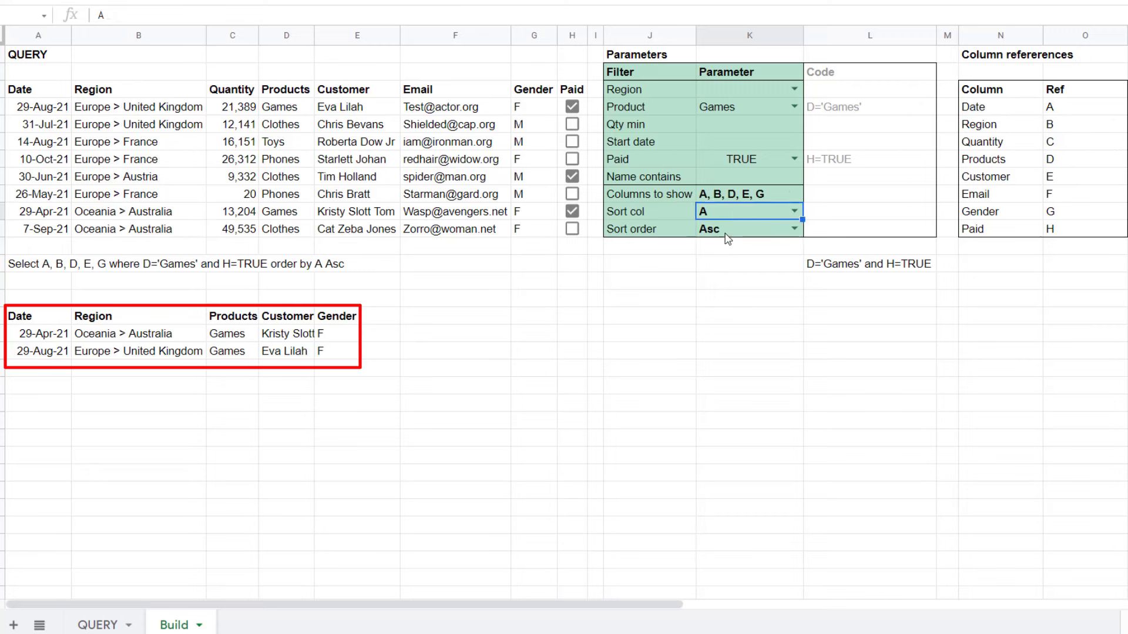
left_click(729, 231)
type("de")
key("Return")
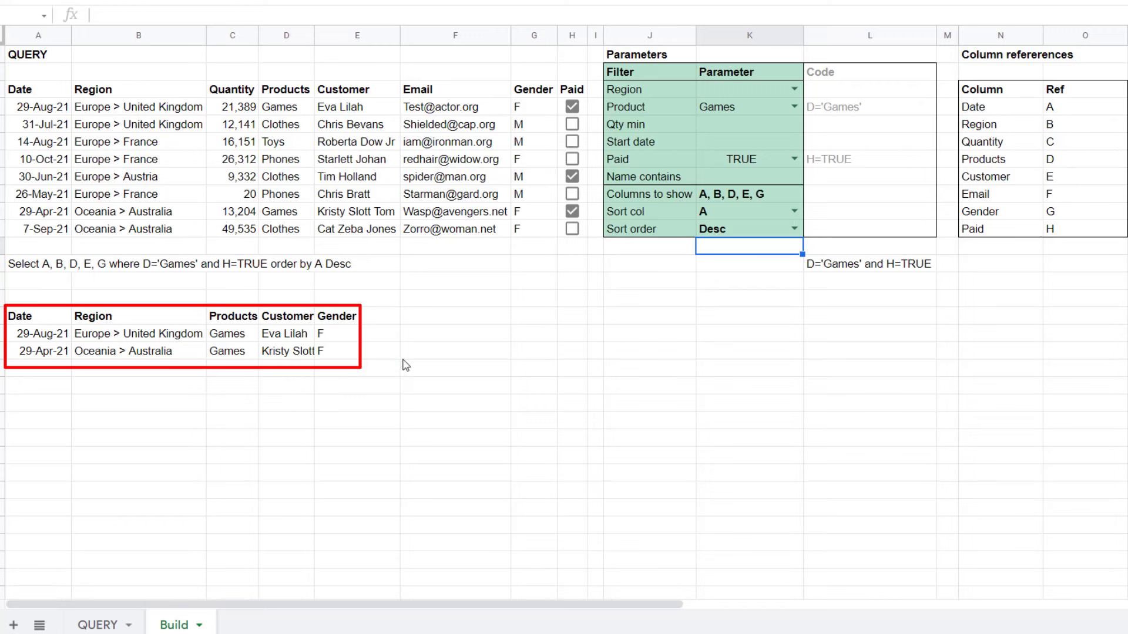
- Delete the leftover helper formula from L13 below the Code column
left_click(850, 275)
key("Delete")
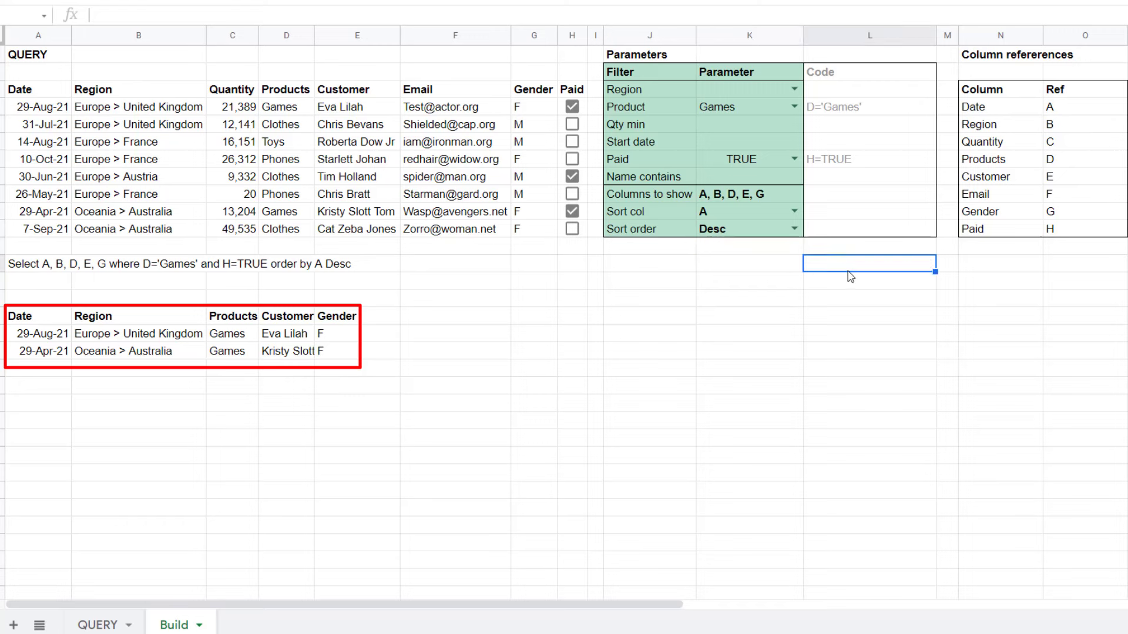
- Select the query string formula in A13
left_click(29, 269)
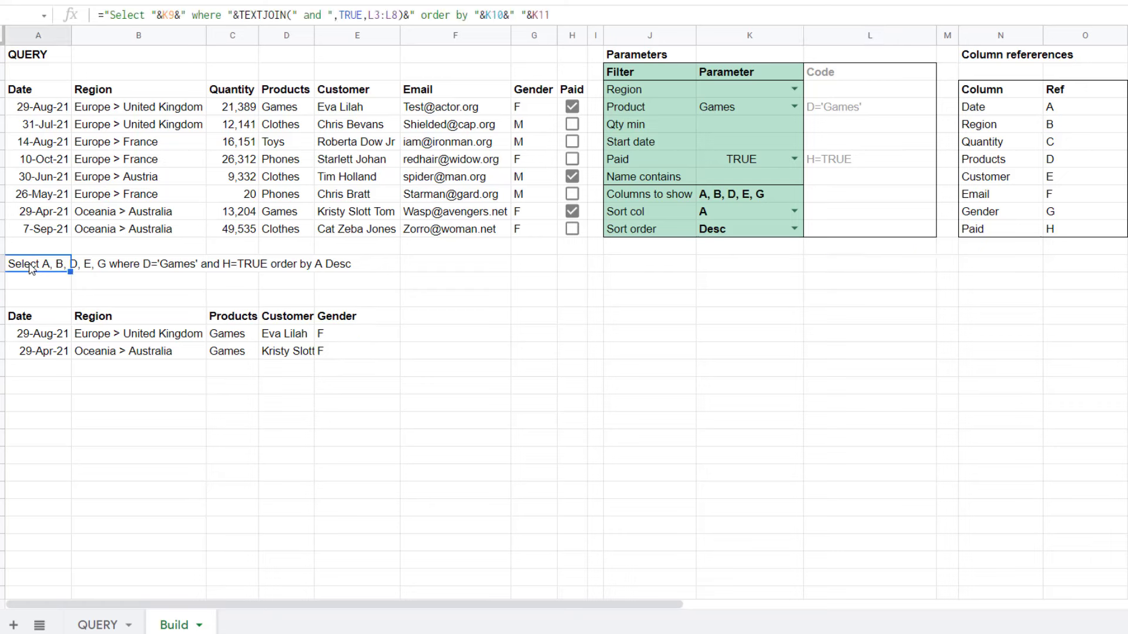